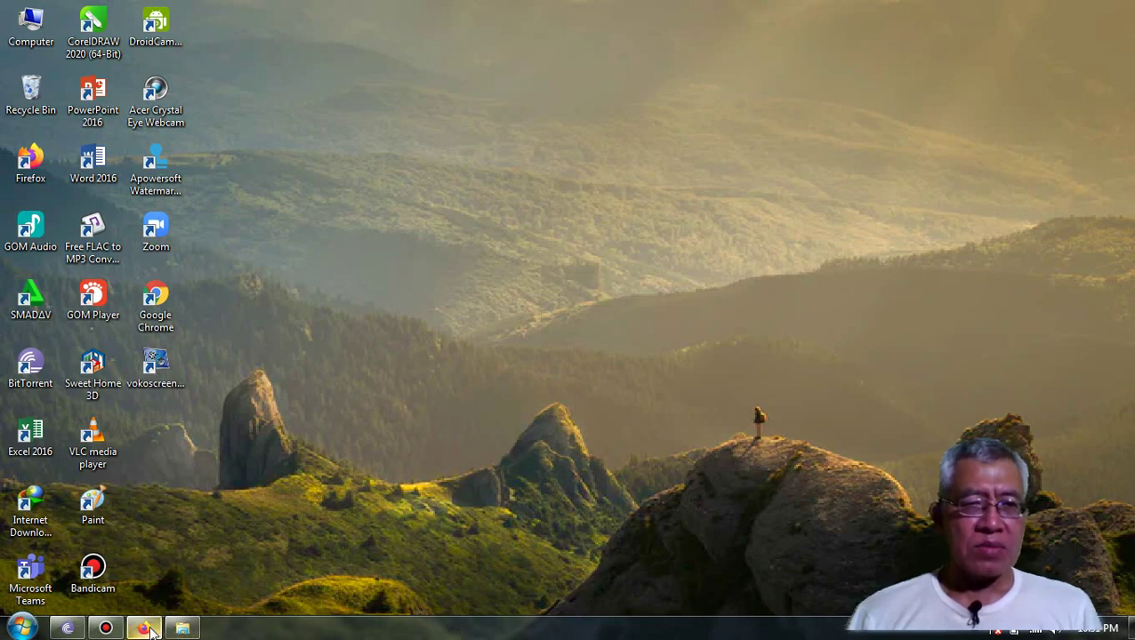
- Restore the minimized Firefox window from the taskbar
mouse_move(151, 631)
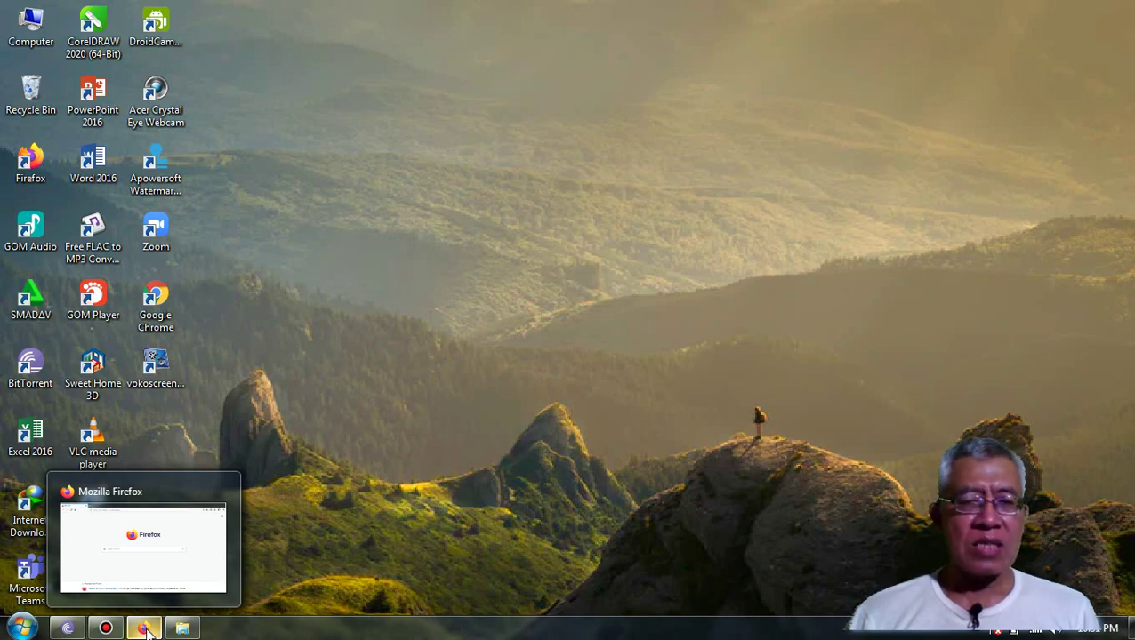
left_click(146, 632)
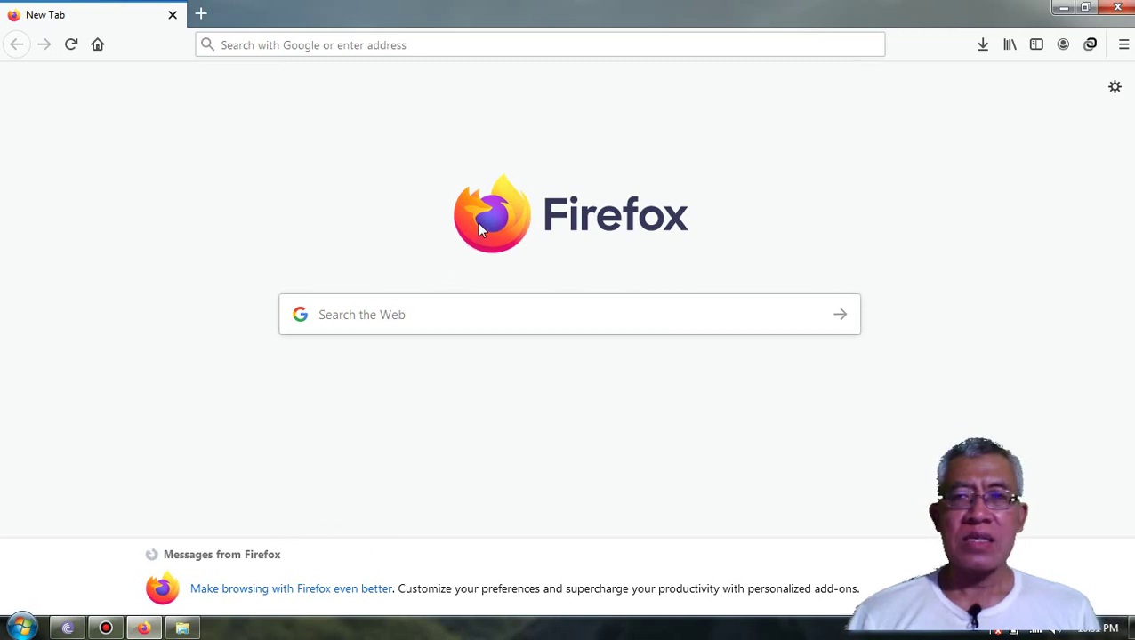
- Go to the Google homepage at google.com
left_click(298, 47)
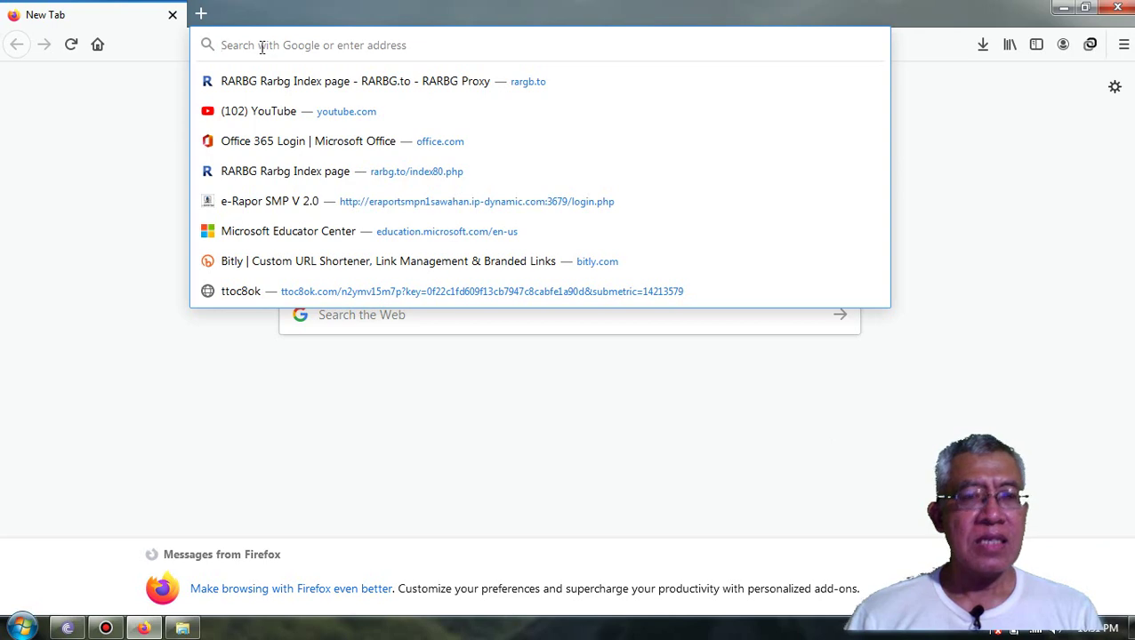
type("google.com/")
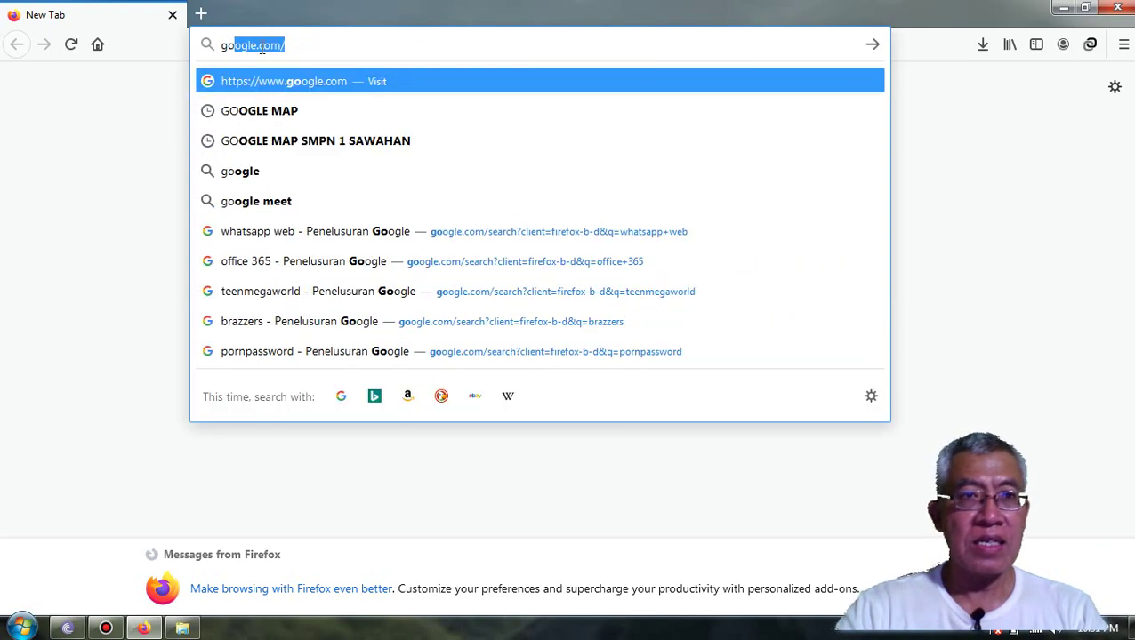
key("Return")
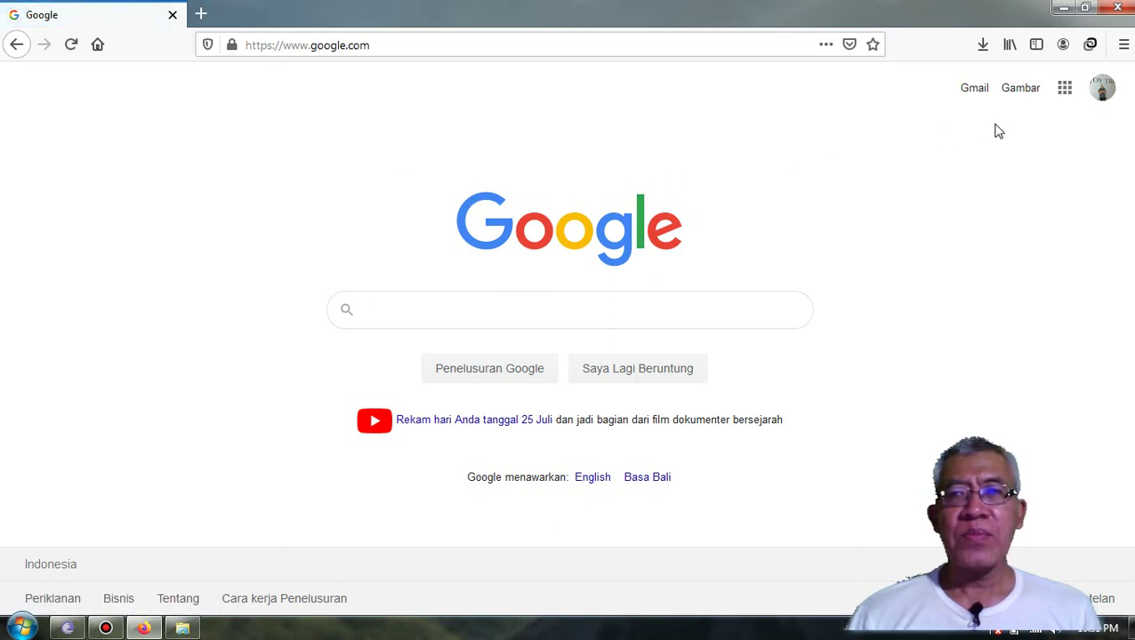
- Check which Google account is signed in via the profile avatar, then close the panel
left_click(1103, 89)
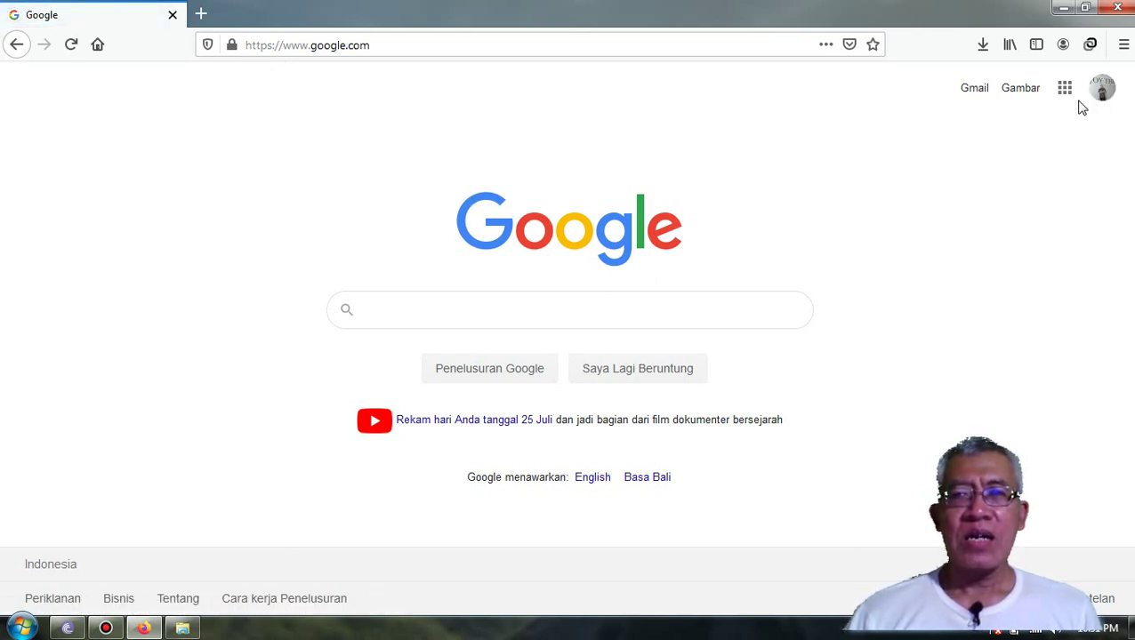
left_click(1104, 93)
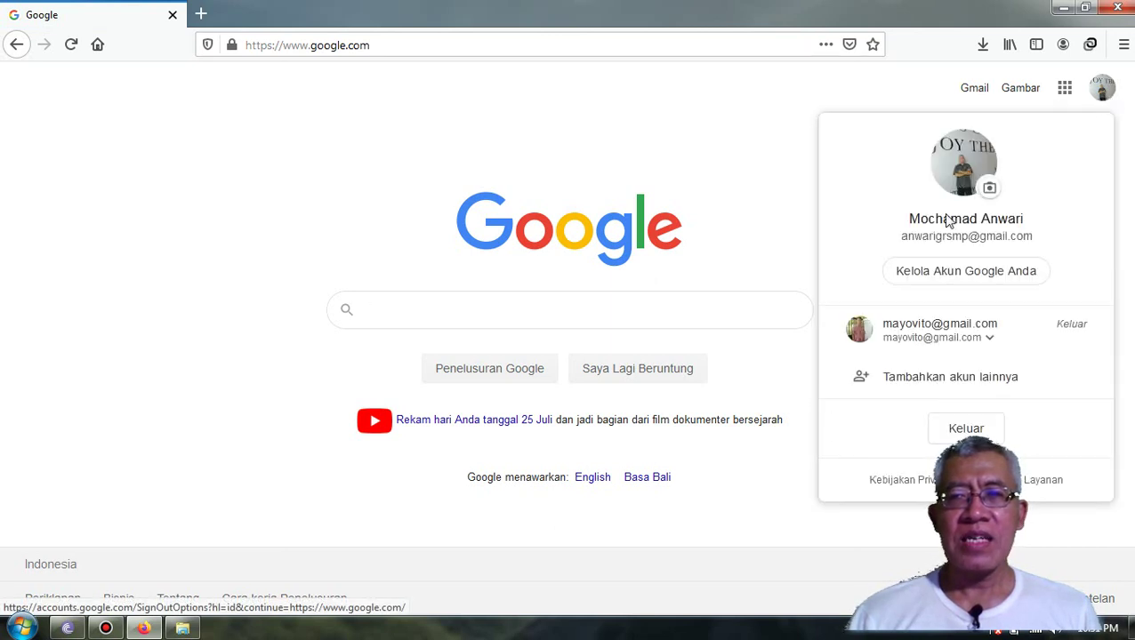
left_click(1104, 96)
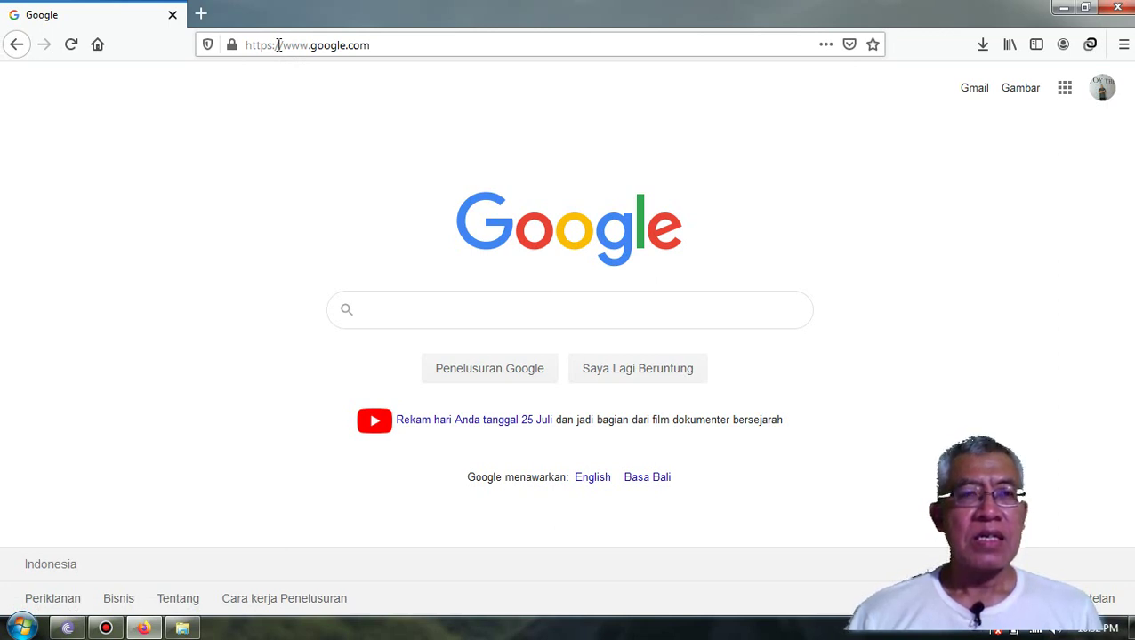
- Navigate to classroom.google.com using the 'clas' autocomplete
left_click(278, 46)
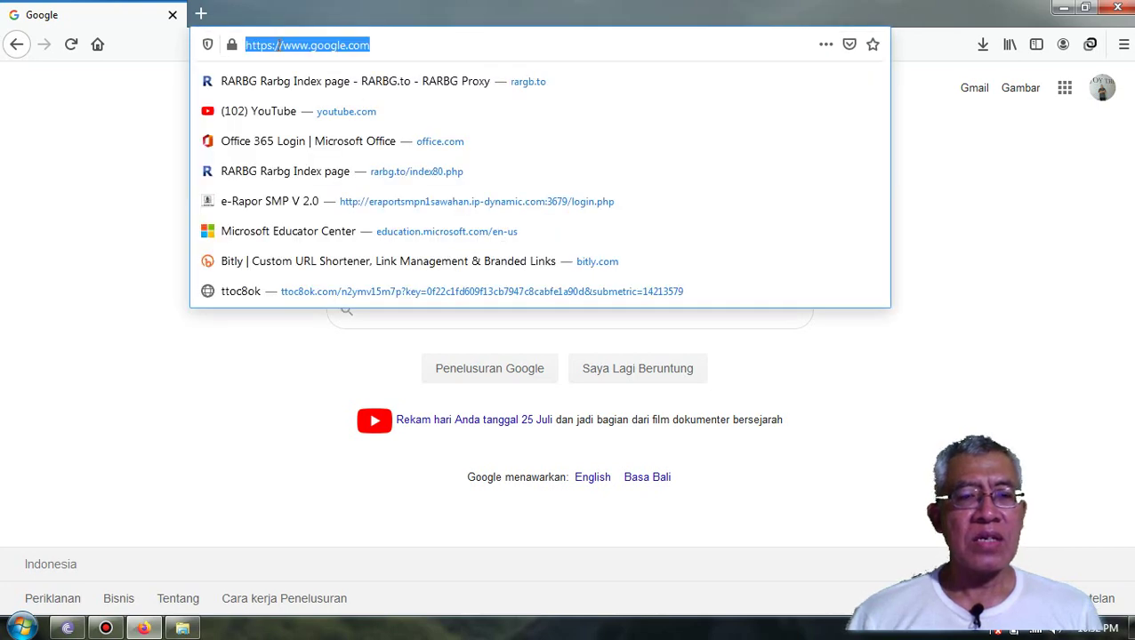
type("cla")
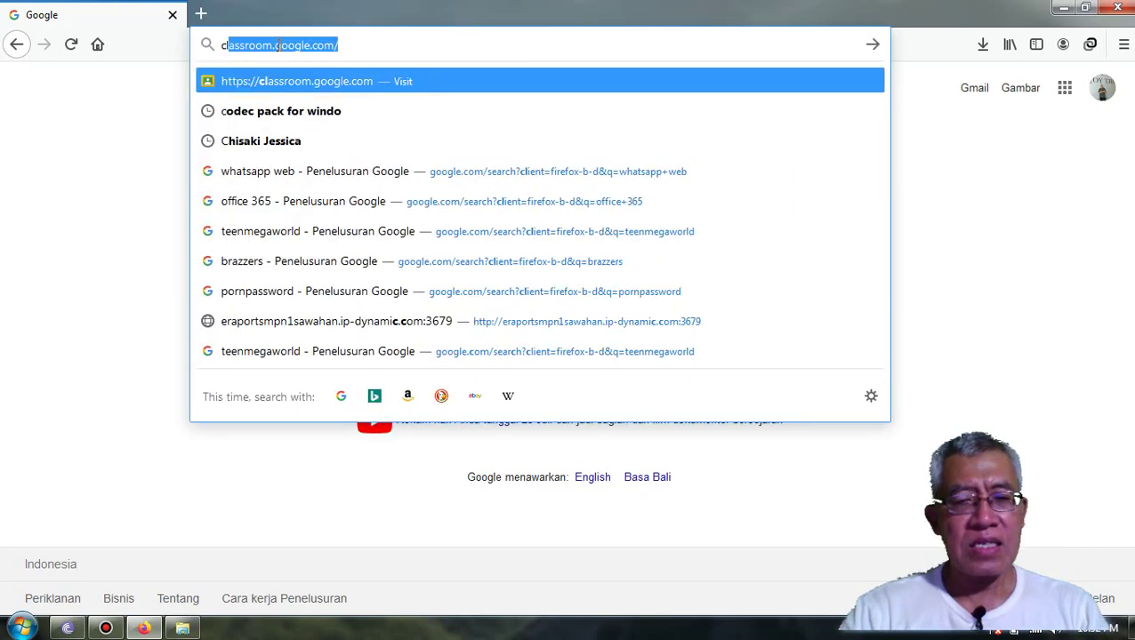
type("ss")
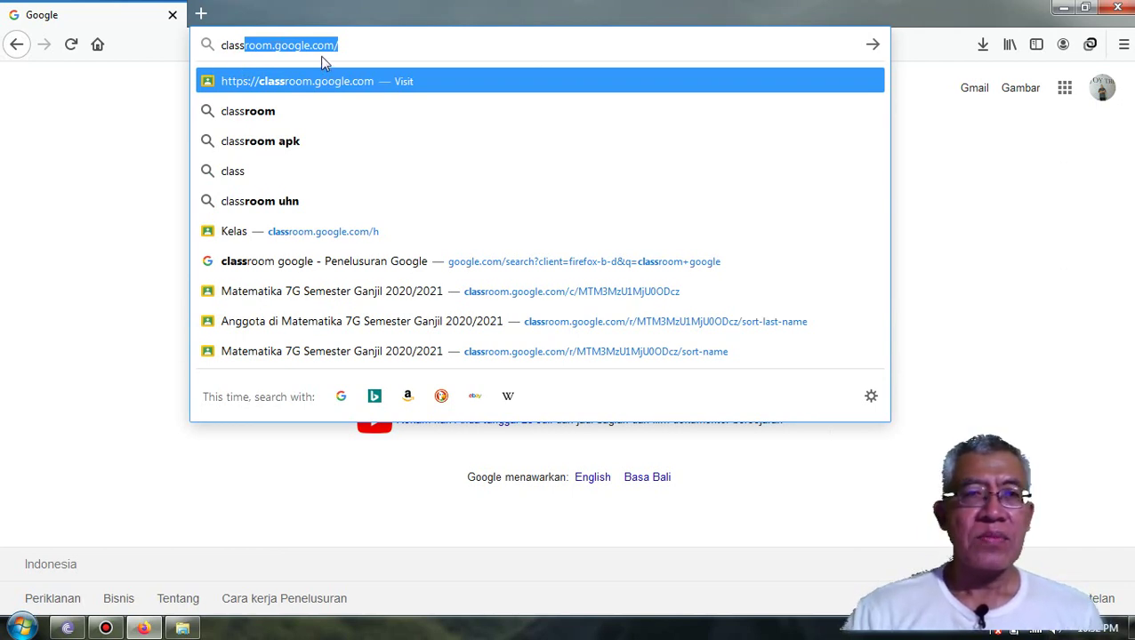
key("Return")
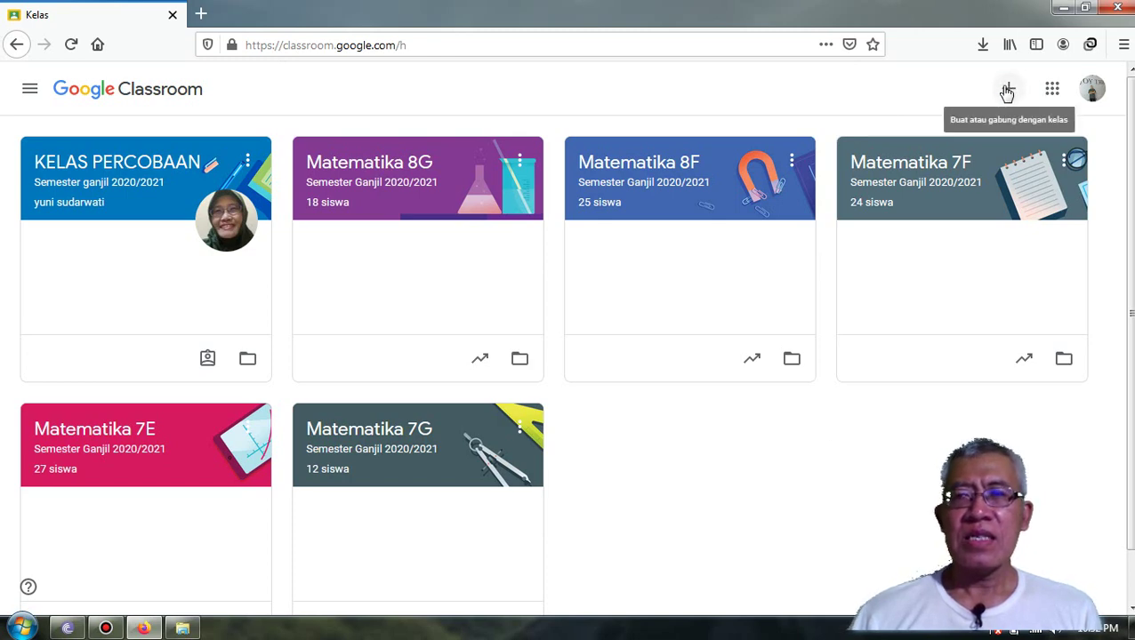
- Choose Buat kelas from the + menu and accept the school-use notice to continue
left_click(1007, 90)
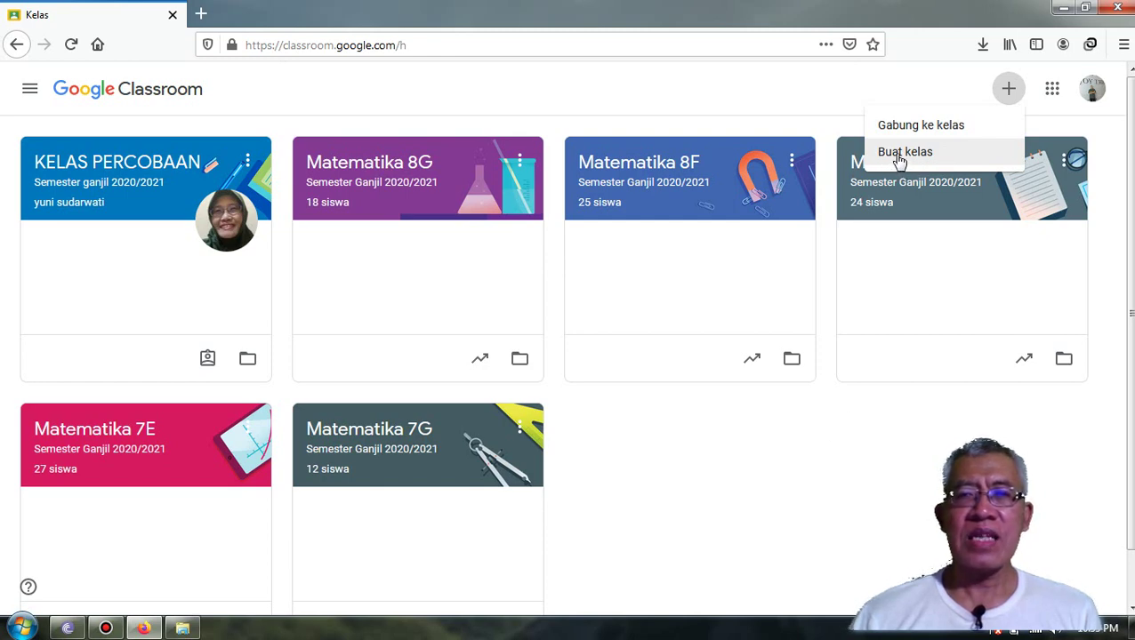
left_click(899, 157)
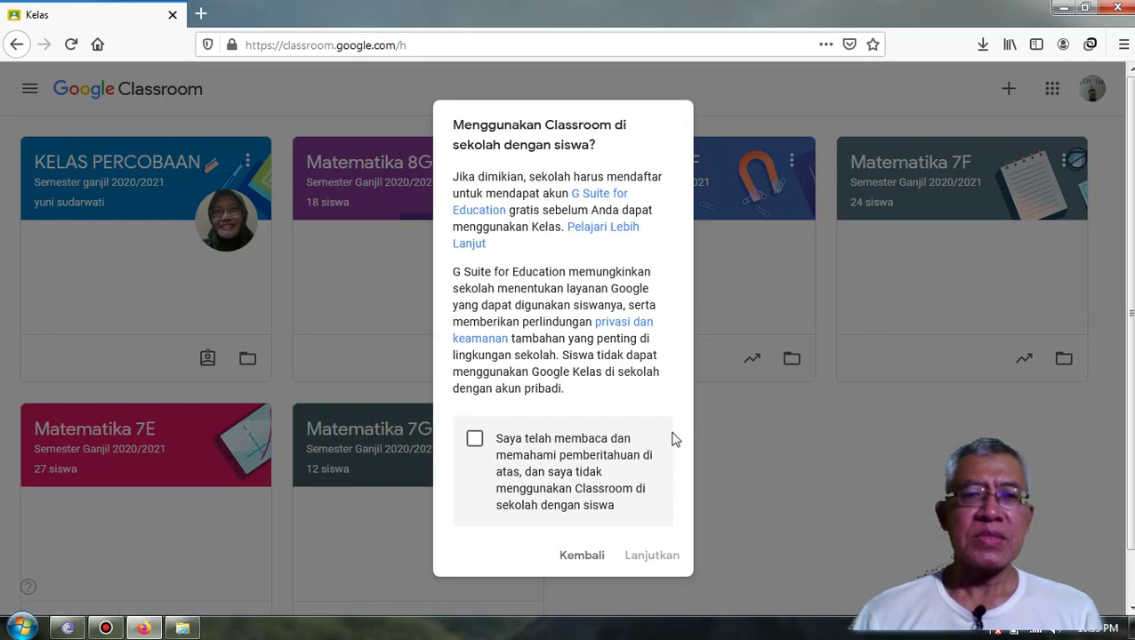
left_click(474, 443)
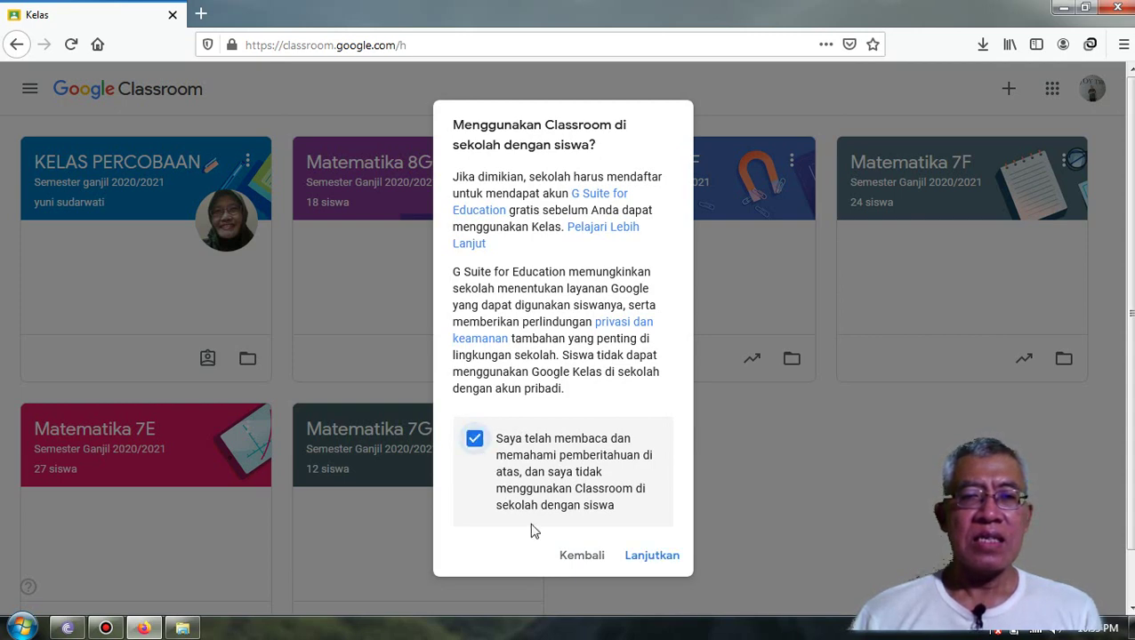
left_click(653, 556)
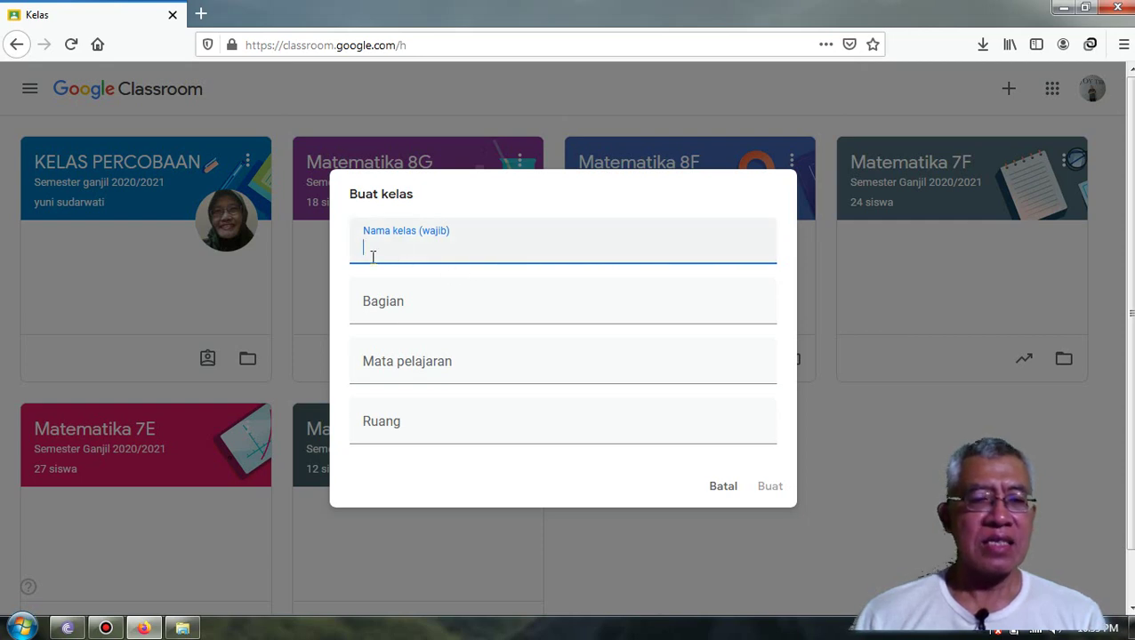
- Enter 'Matematika 9A' as the class name
type("M")
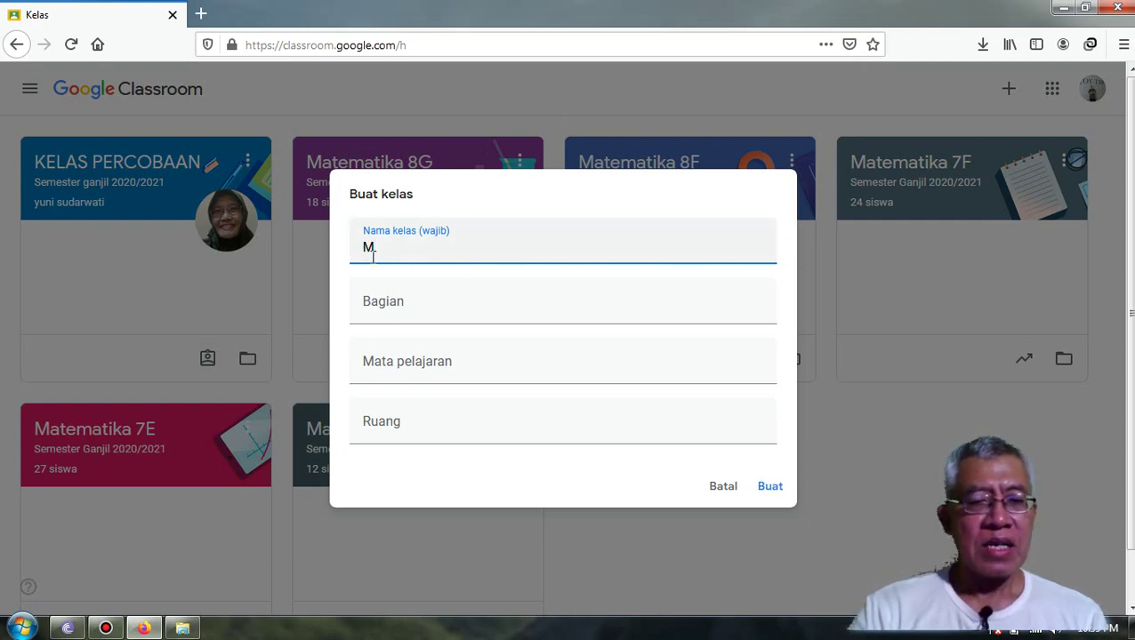
type("atemat")
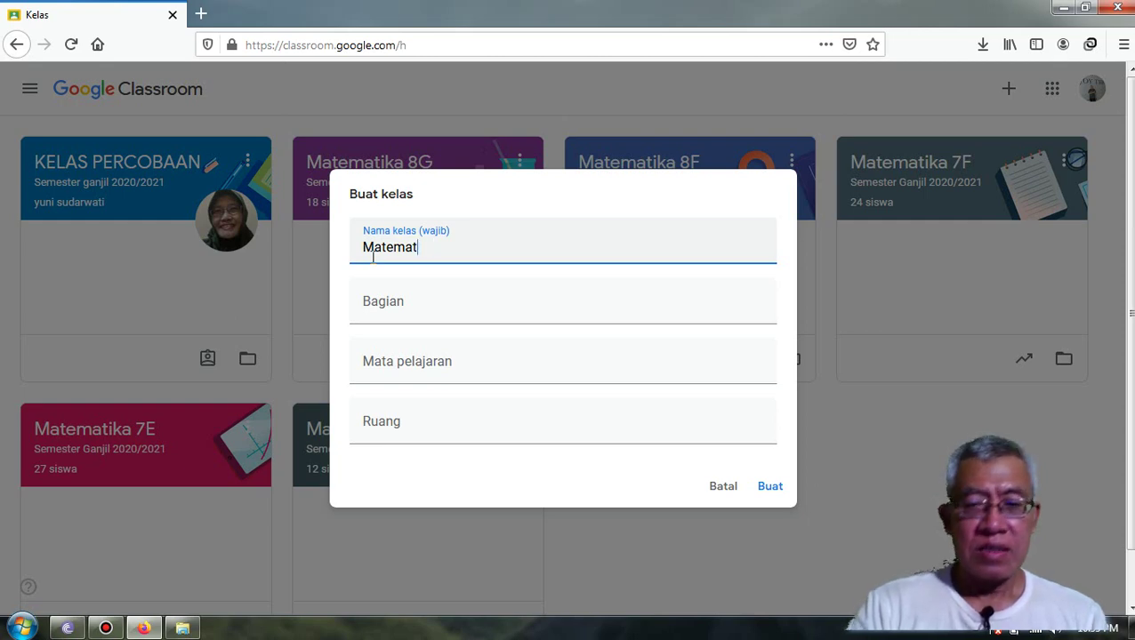
type("ika")
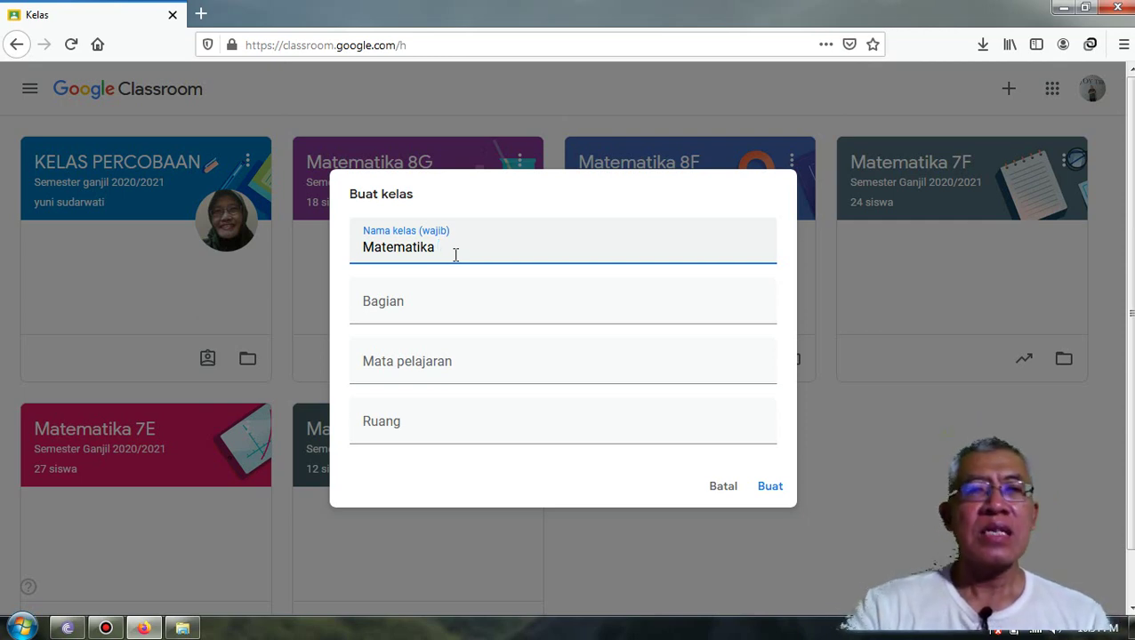
type("9")
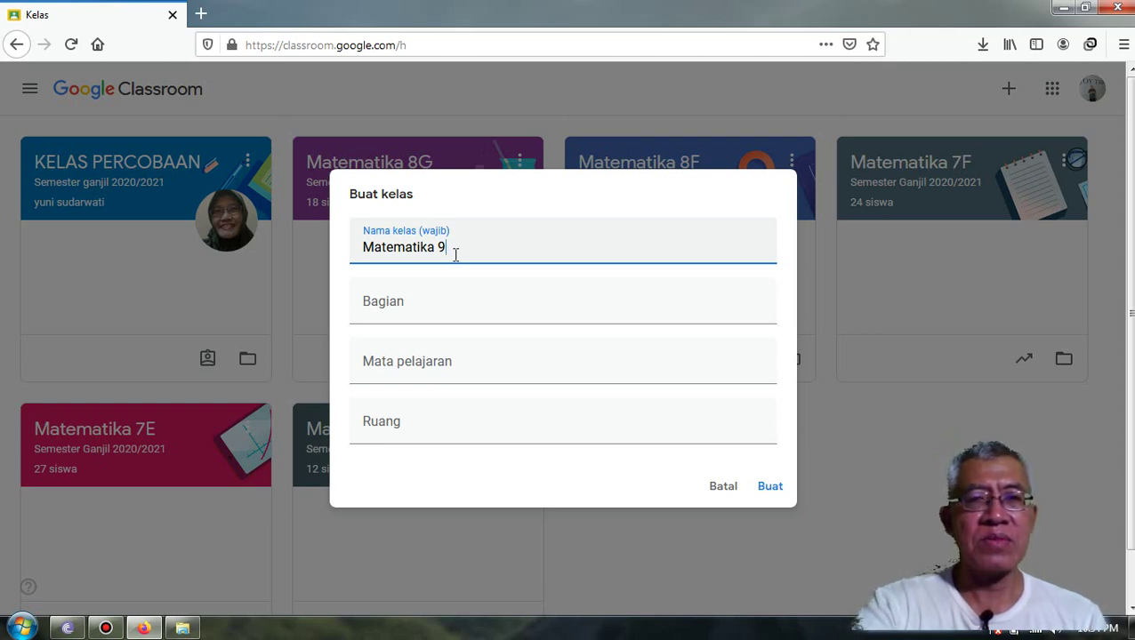
type("A")
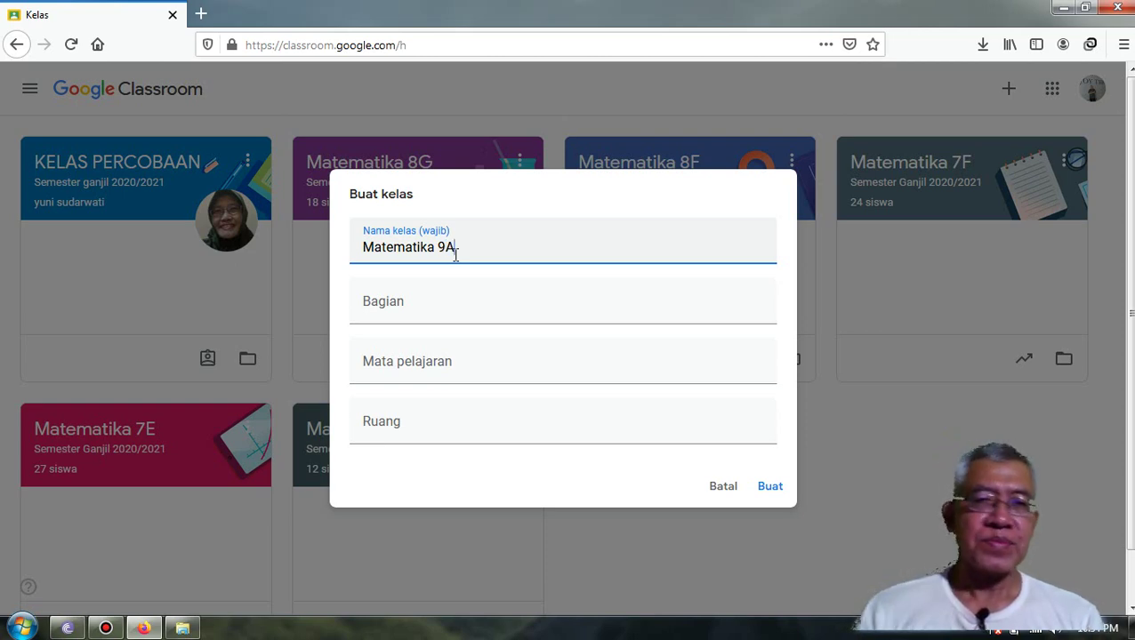
- Enter 'Semester Ganjil 2020/2021' as the class section
left_click(371, 313)
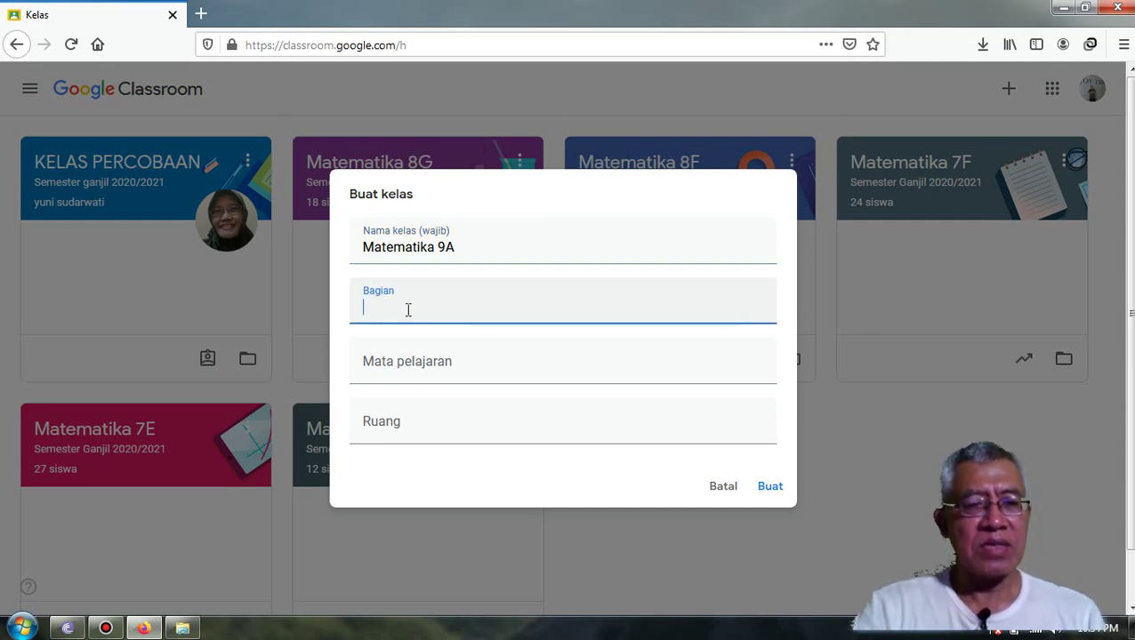
type("Semester")
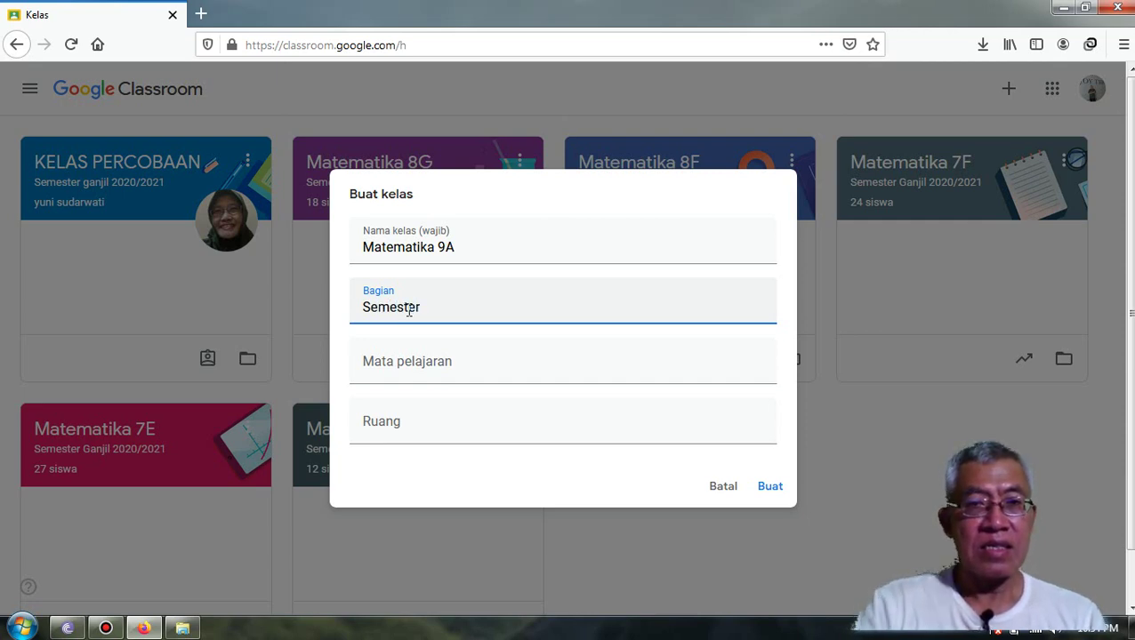
type("ganjil")
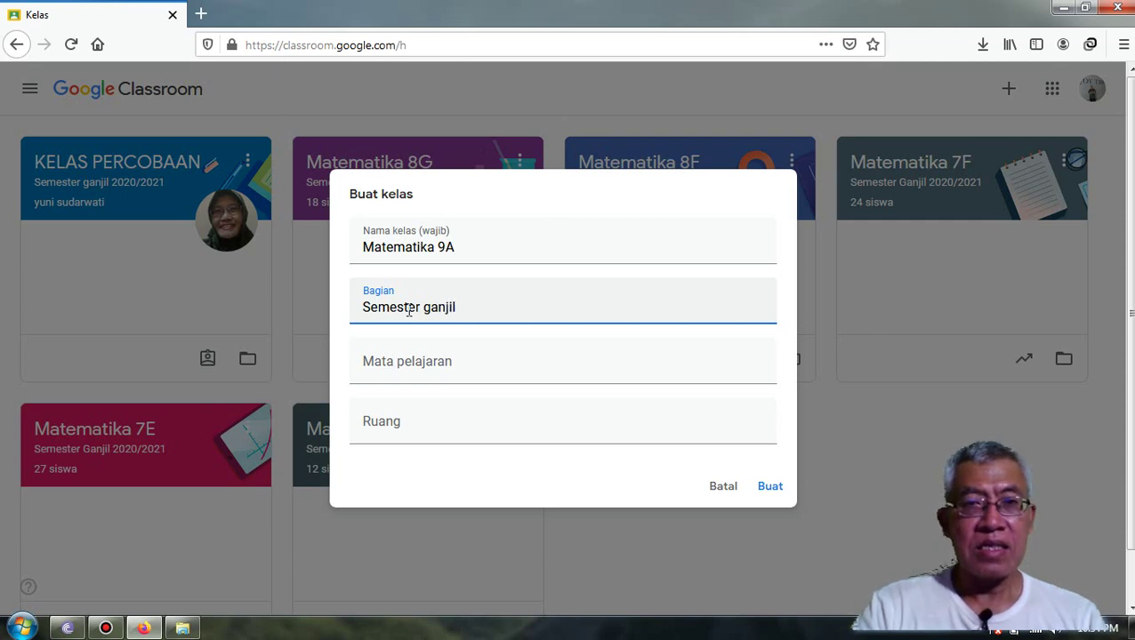
key("BackSpace")
key("BackSpace")
key("BackSpace")
key("BackSpace")
key("BackSpace")
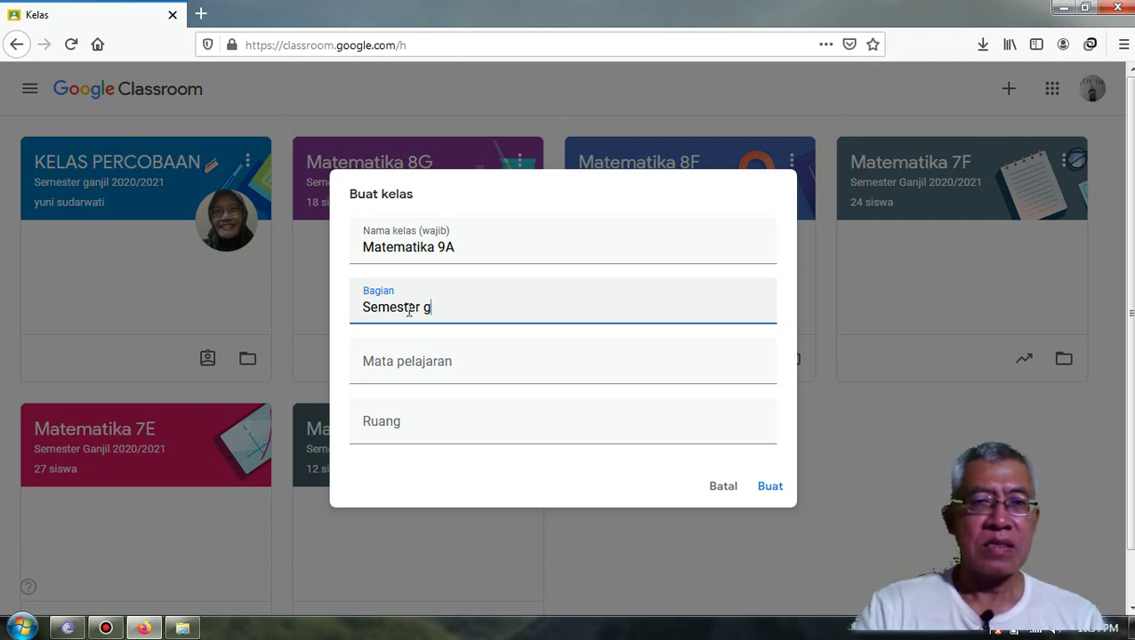
type("Ganj")
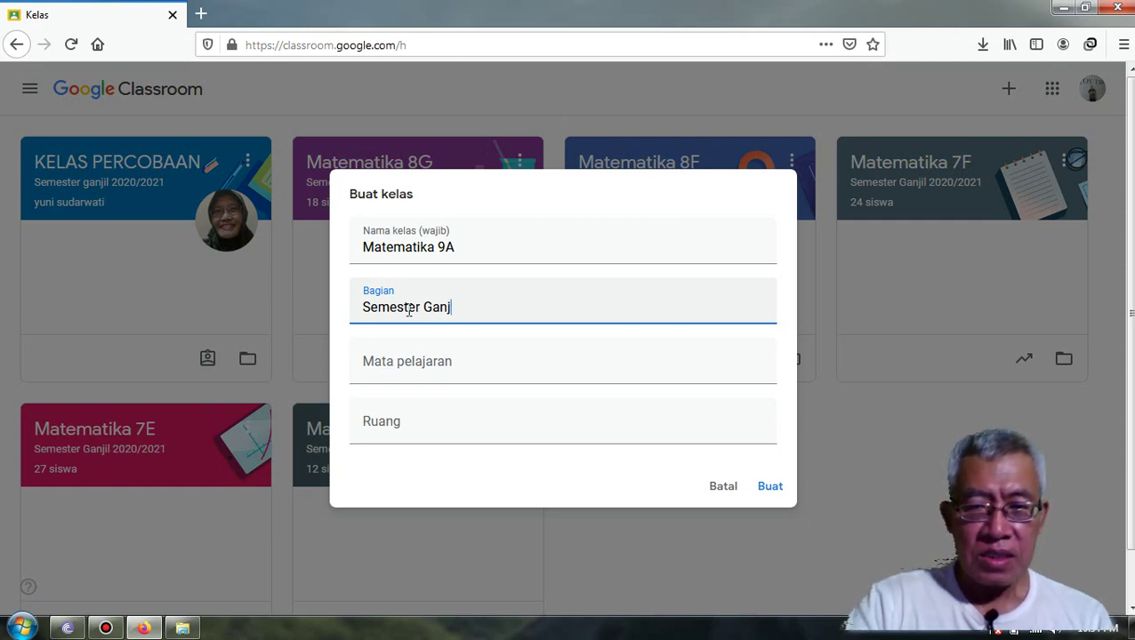
type("7")
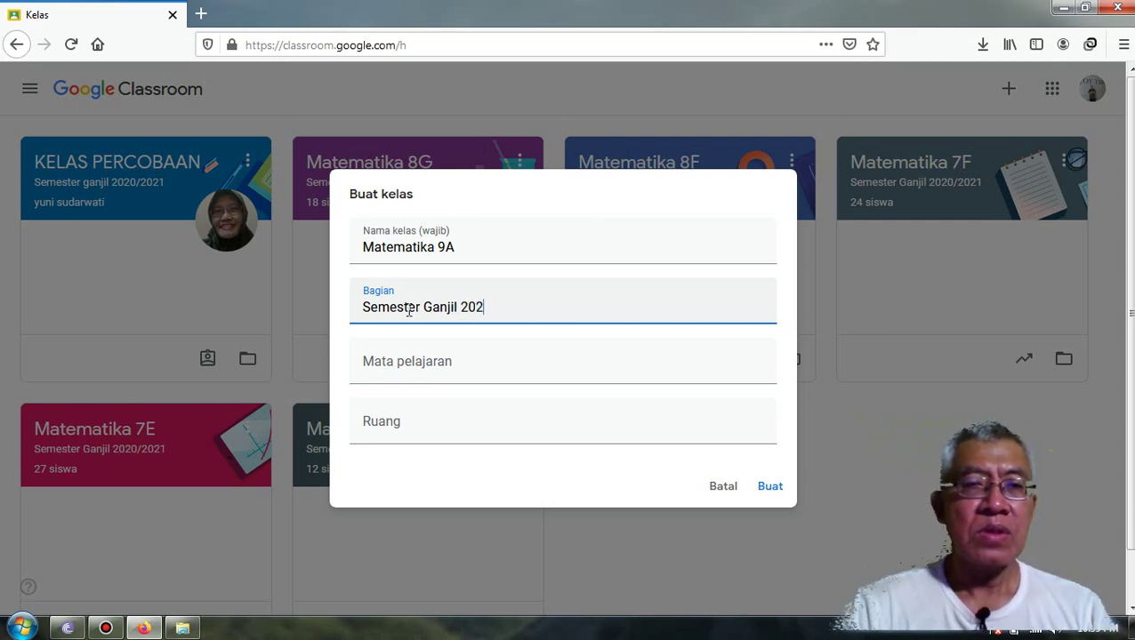
type("0")
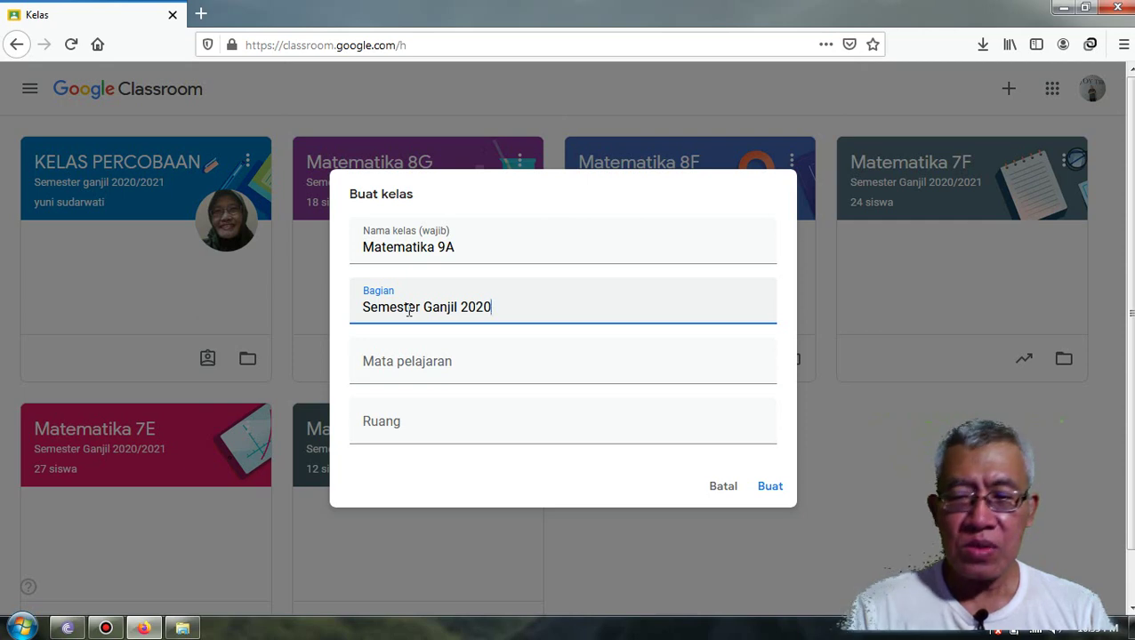
type("/20")
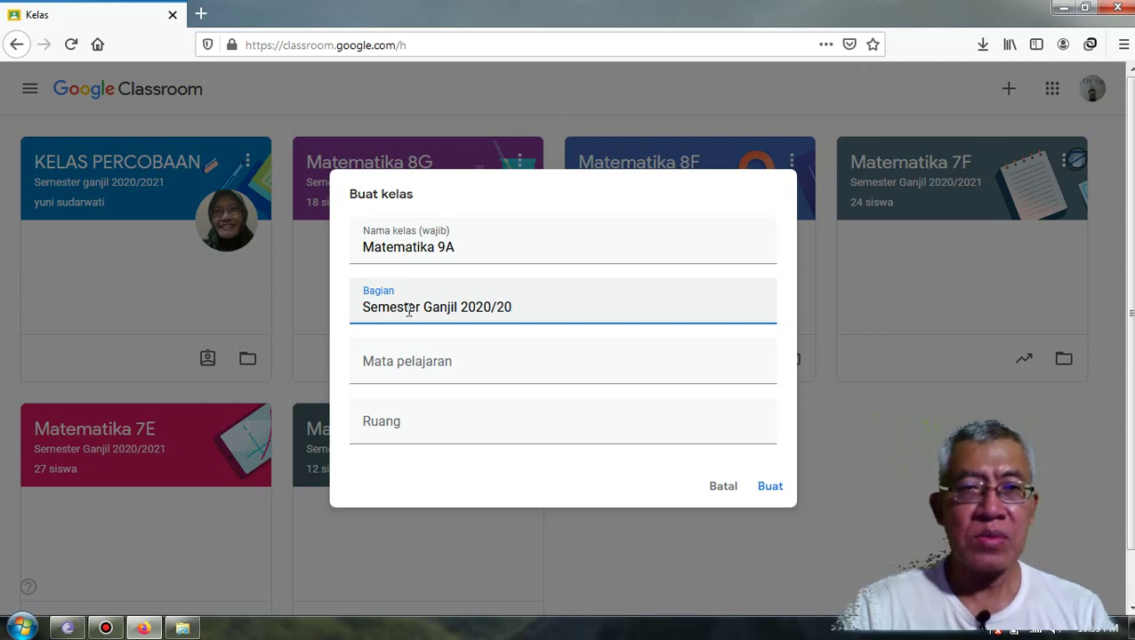
type("21")
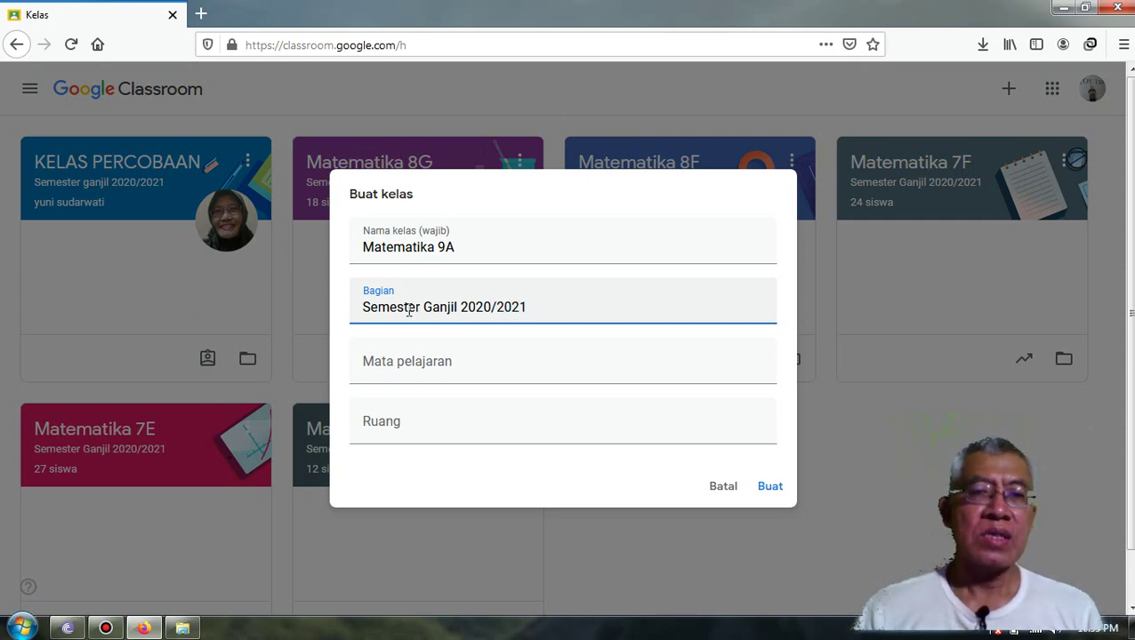
- Set subject 'Matematika' and room 'Kelas 9A', then create the class
left_click(372, 363)
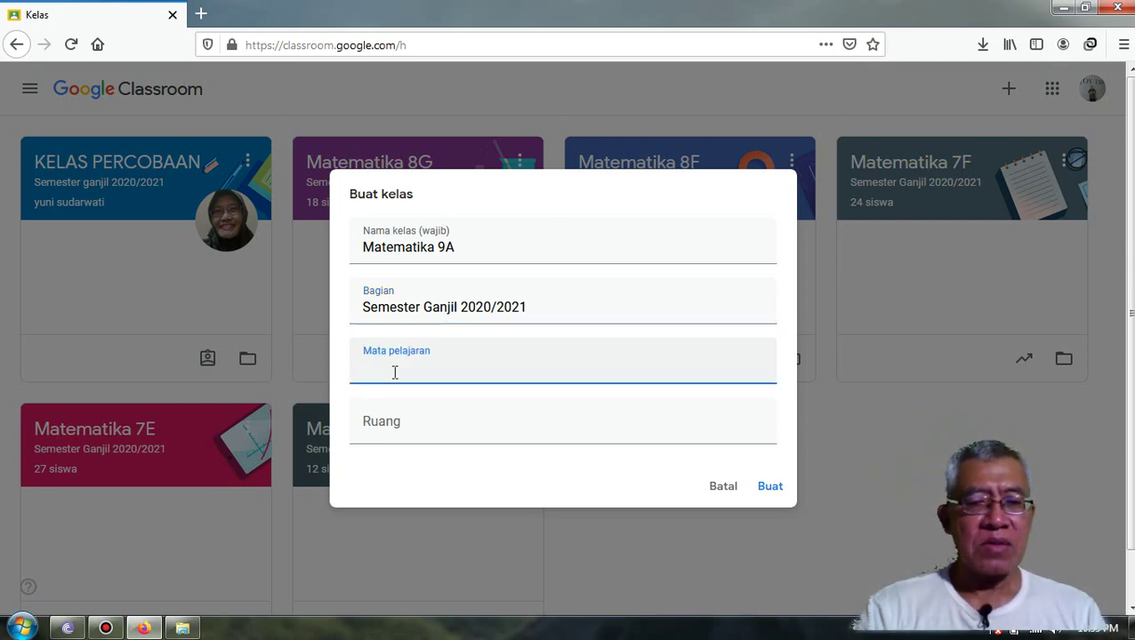
type("Matem")
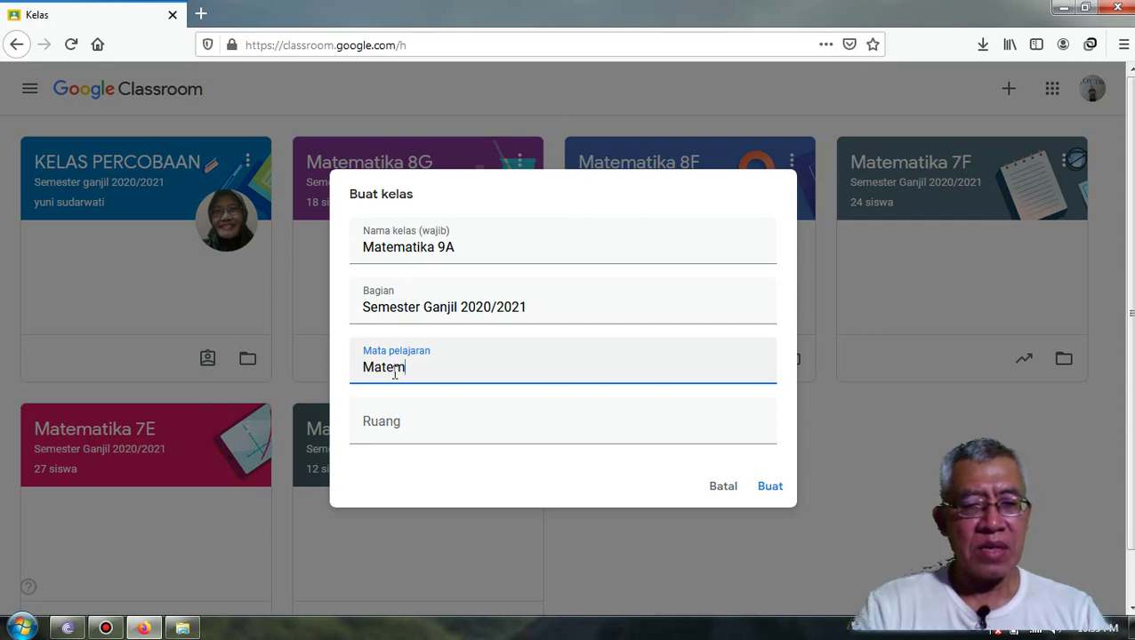
type("atika")
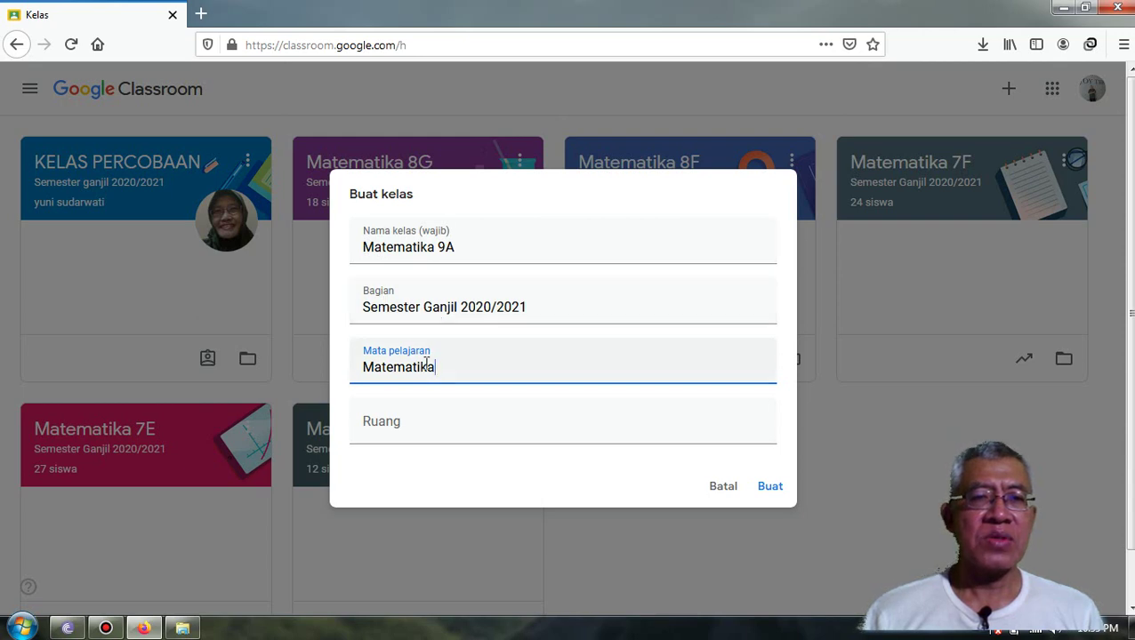
left_click(372, 430)
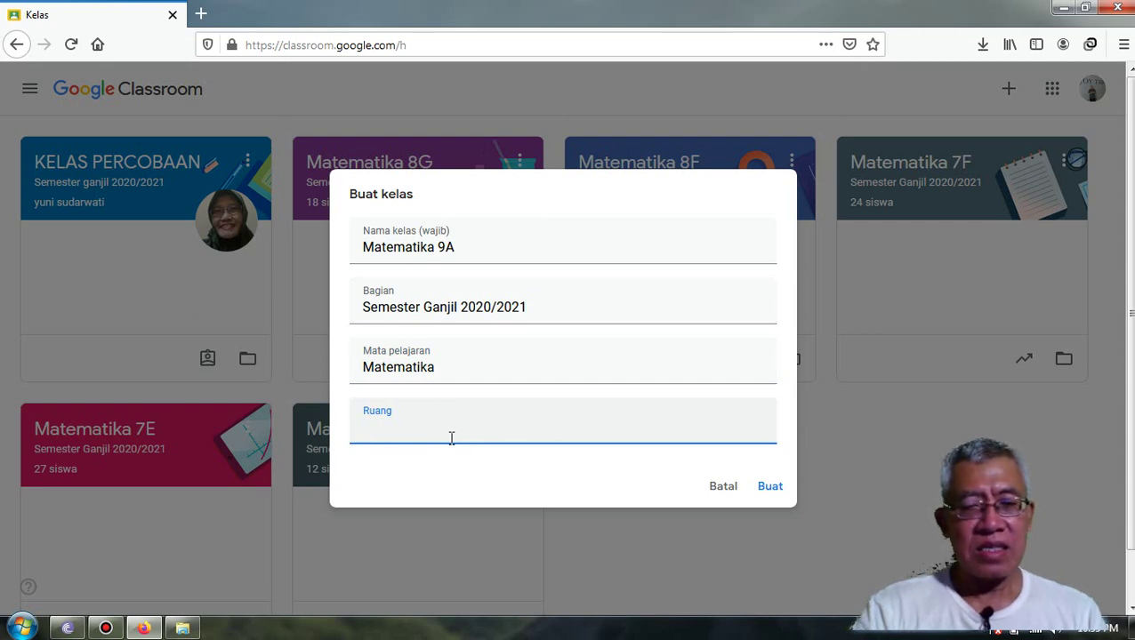
type("K")
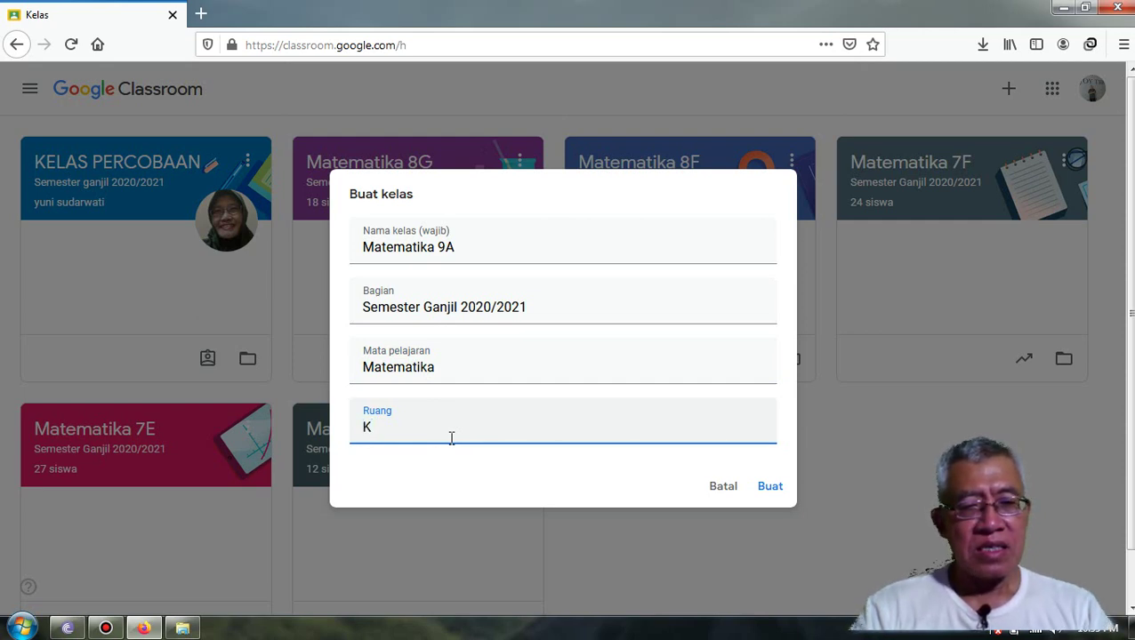
type("elas")
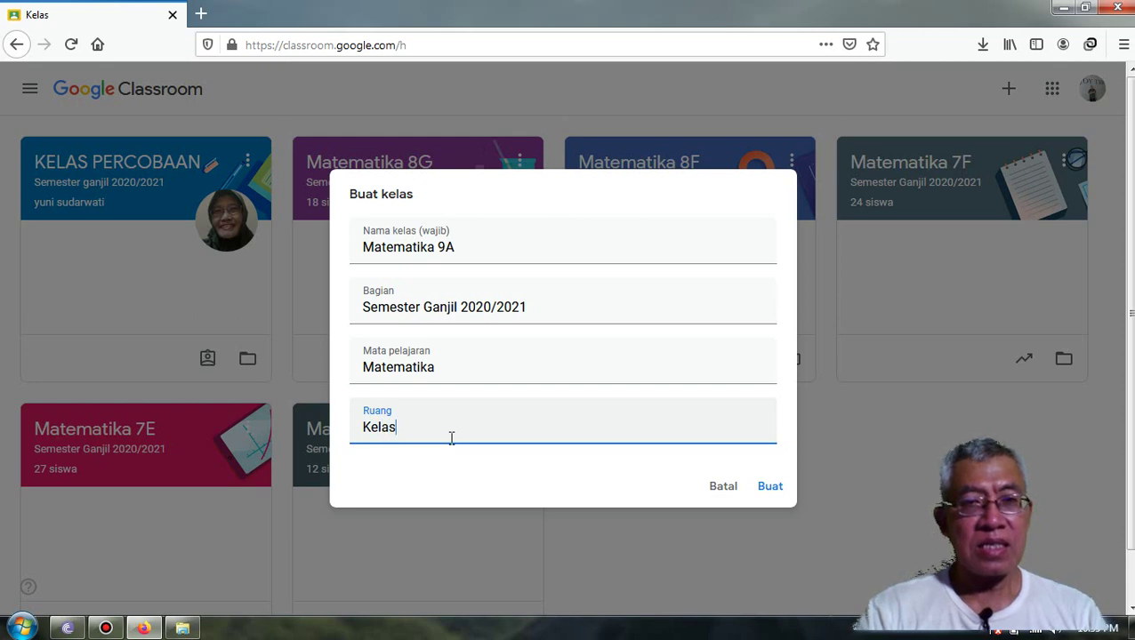
type(" 9")
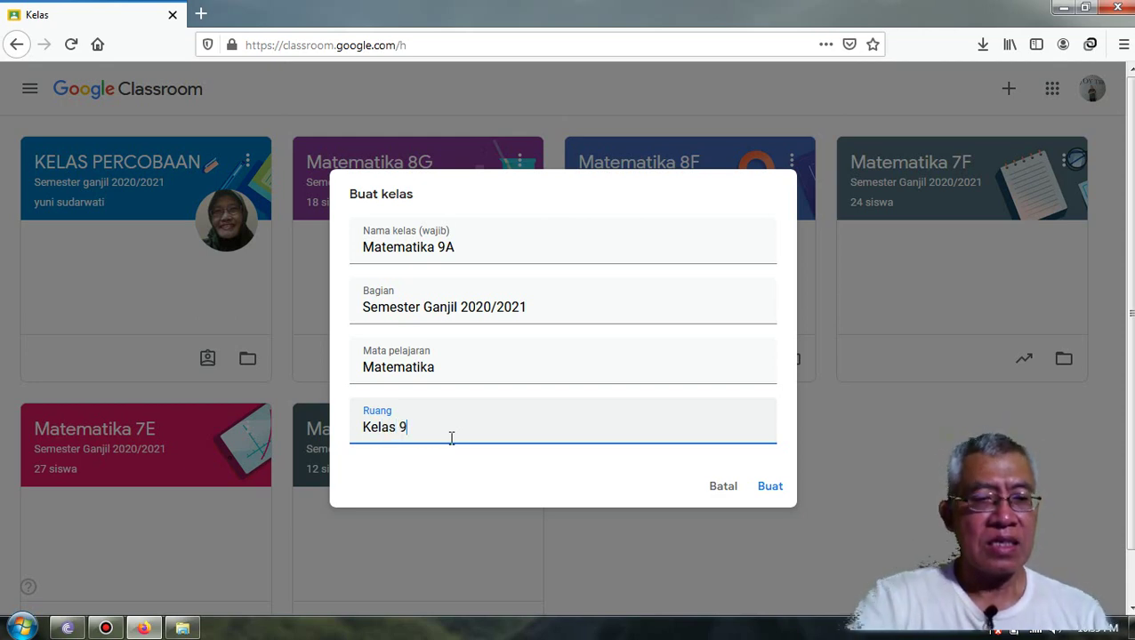
type("A")
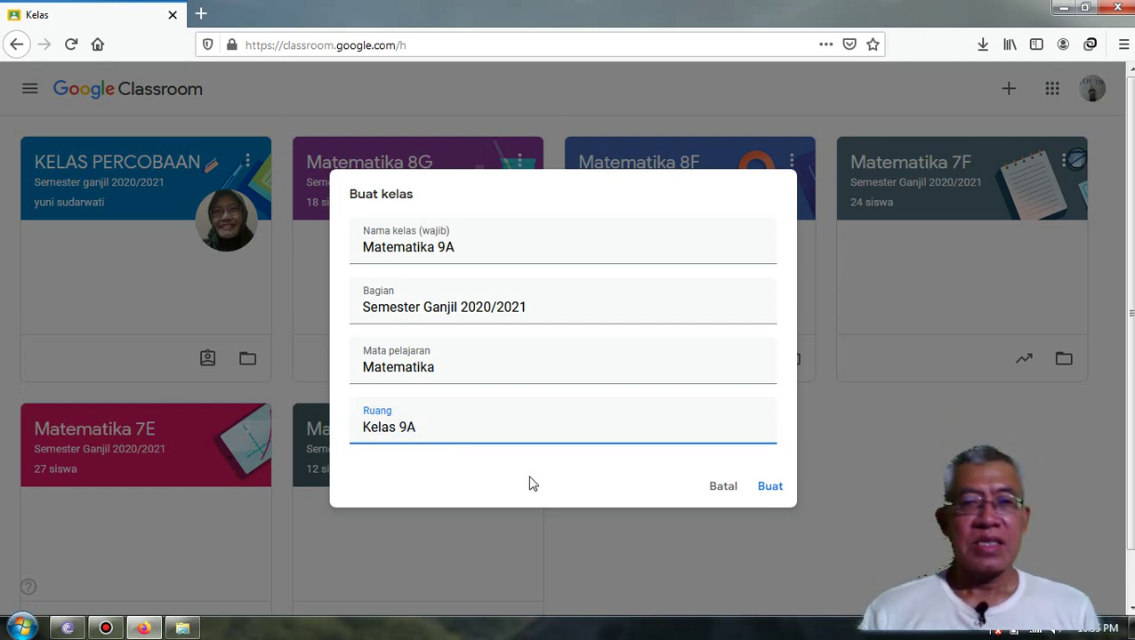
left_click(771, 492)
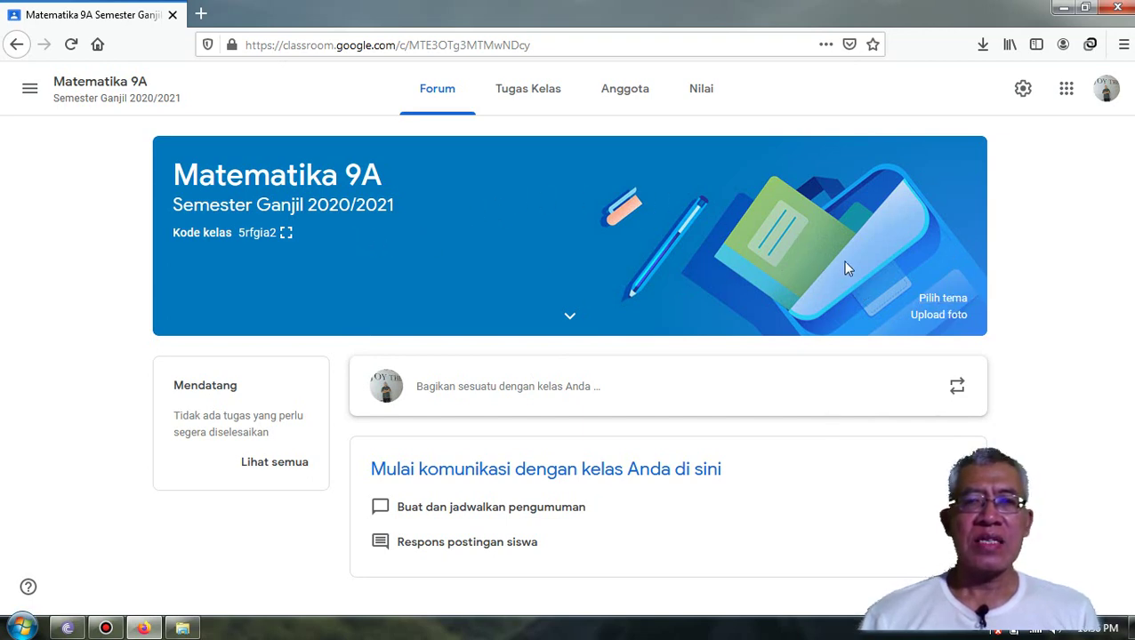
- Apply the blue magnet-and-blueprint theme from Math & Science to the class banner
left_click(941, 300)
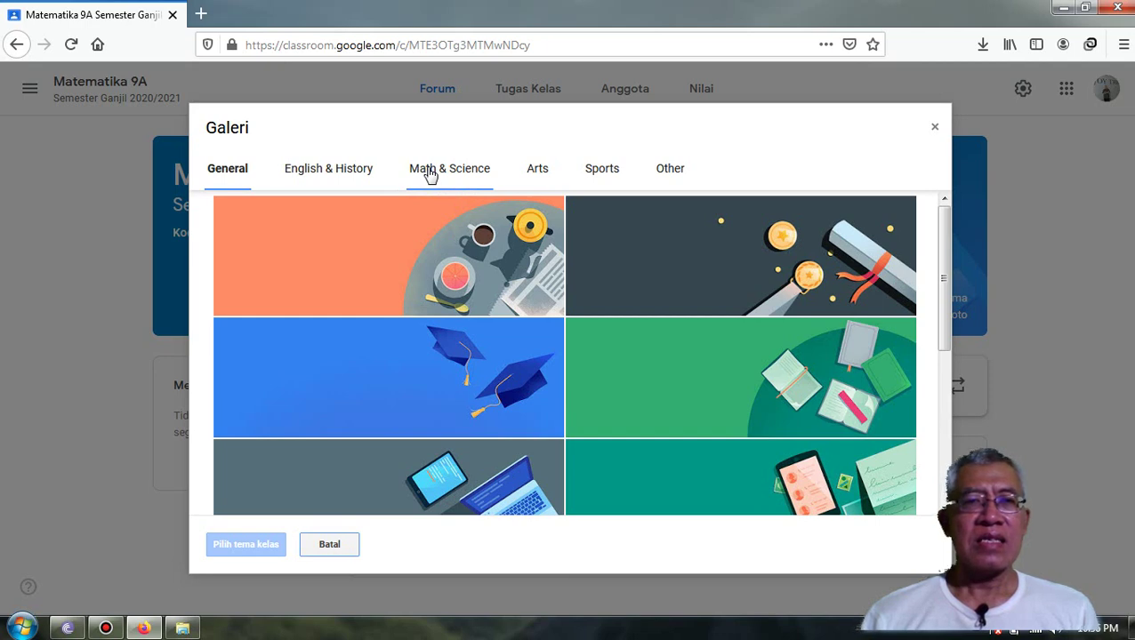
left_click(456, 174)
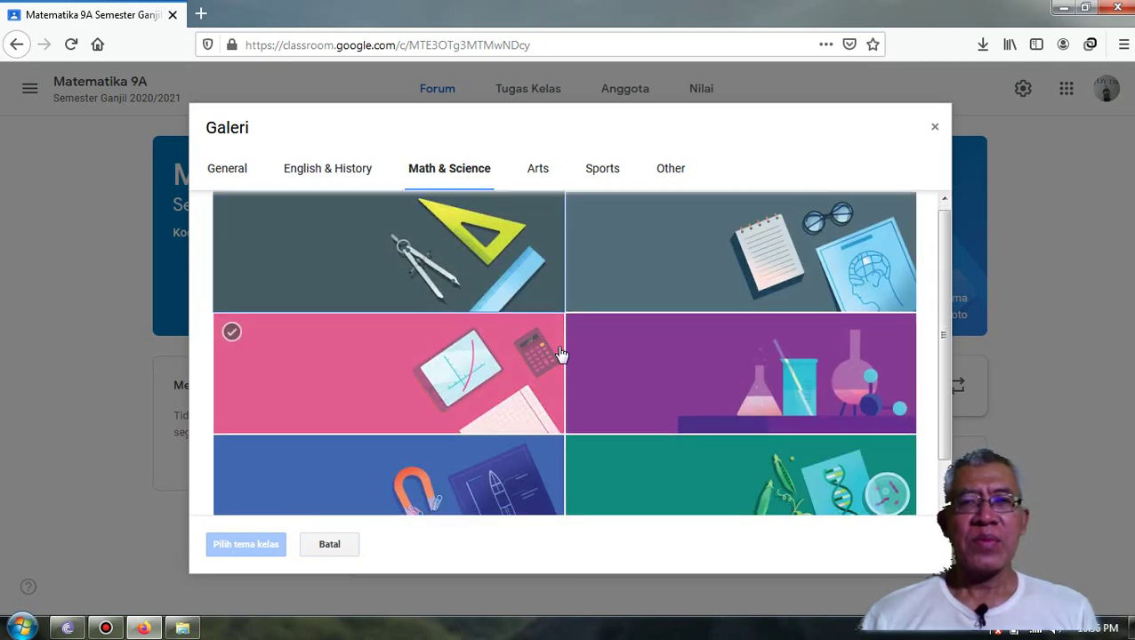
scroll(560, 354, "down", 1)
scroll(592, 350, "up", 1)
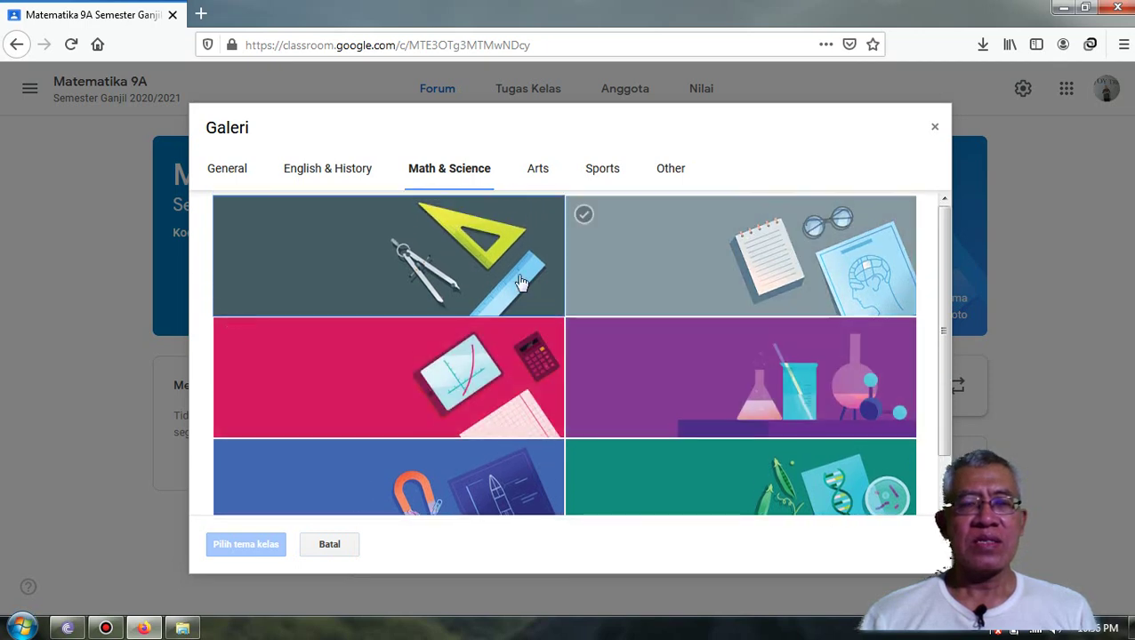
scroll(712, 418, "down", 1)
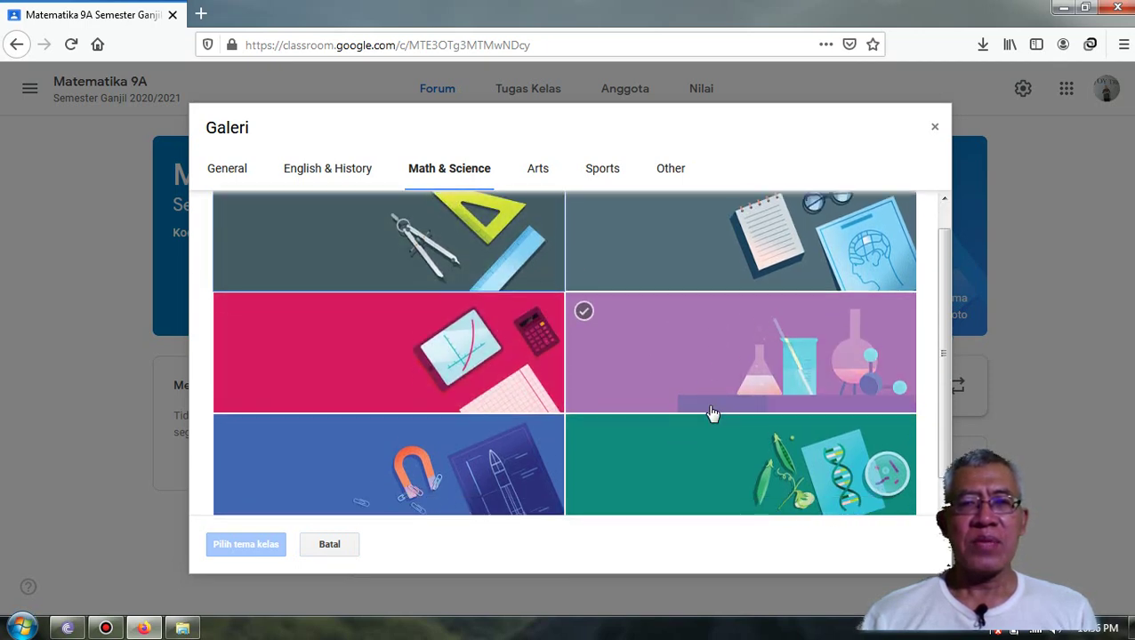
scroll(712, 413, "down", 1)
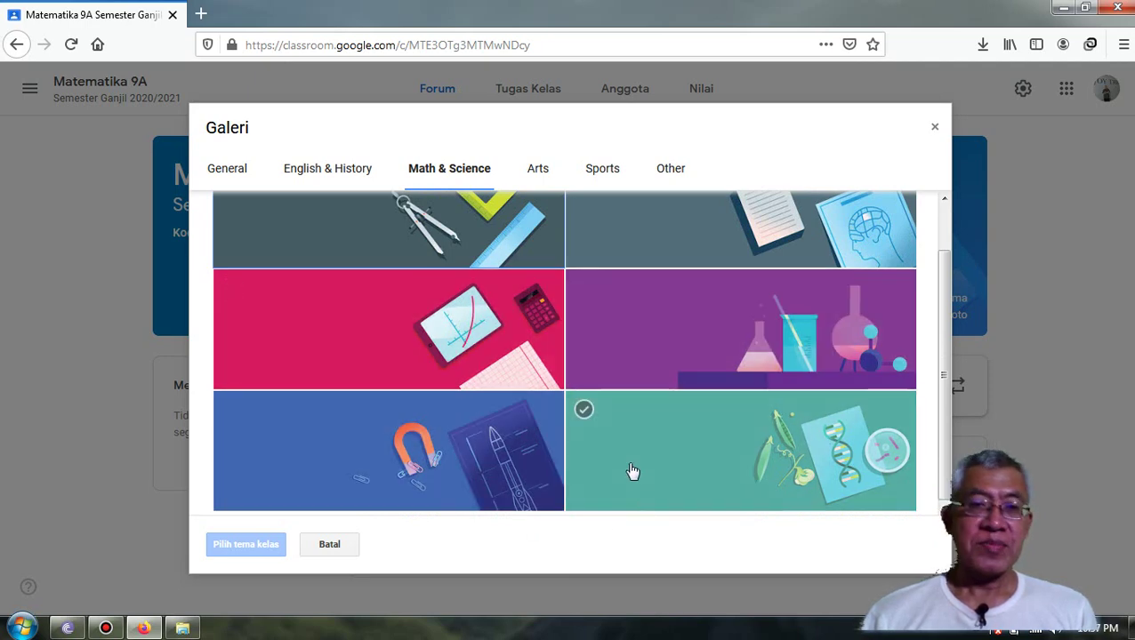
left_click(423, 459)
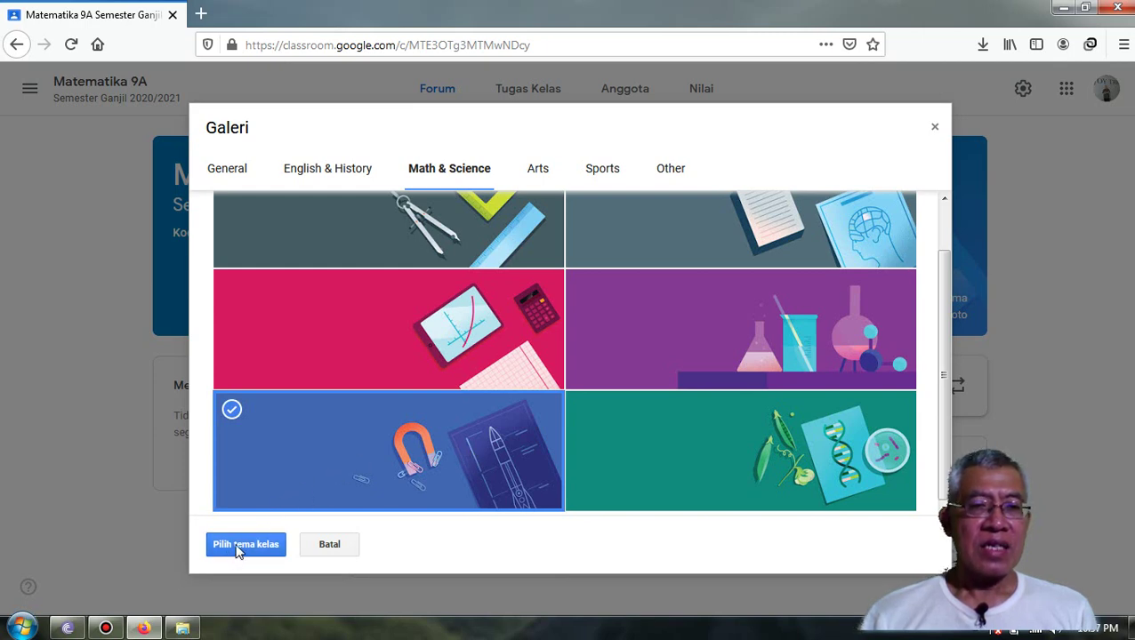
left_click(244, 546)
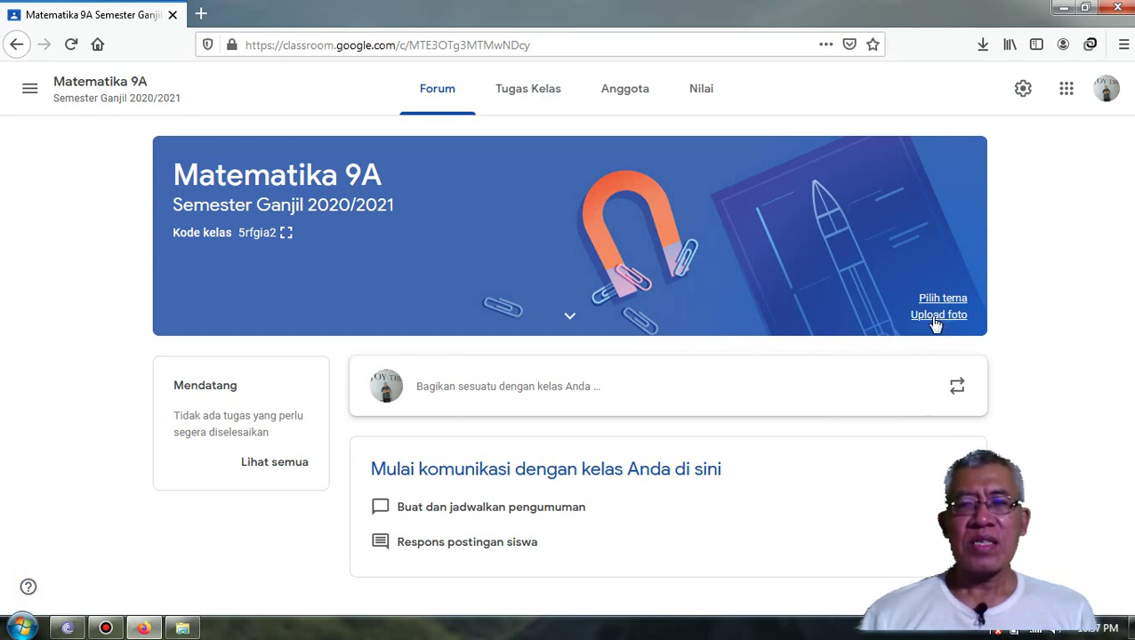
left_click(934, 321)
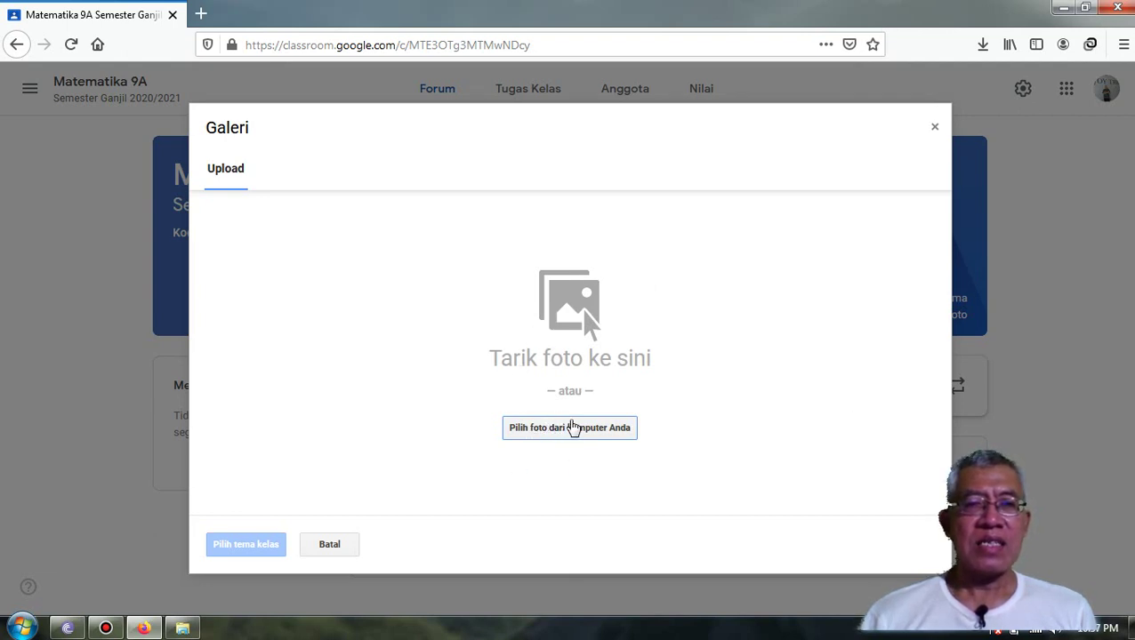
left_click(563, 425)
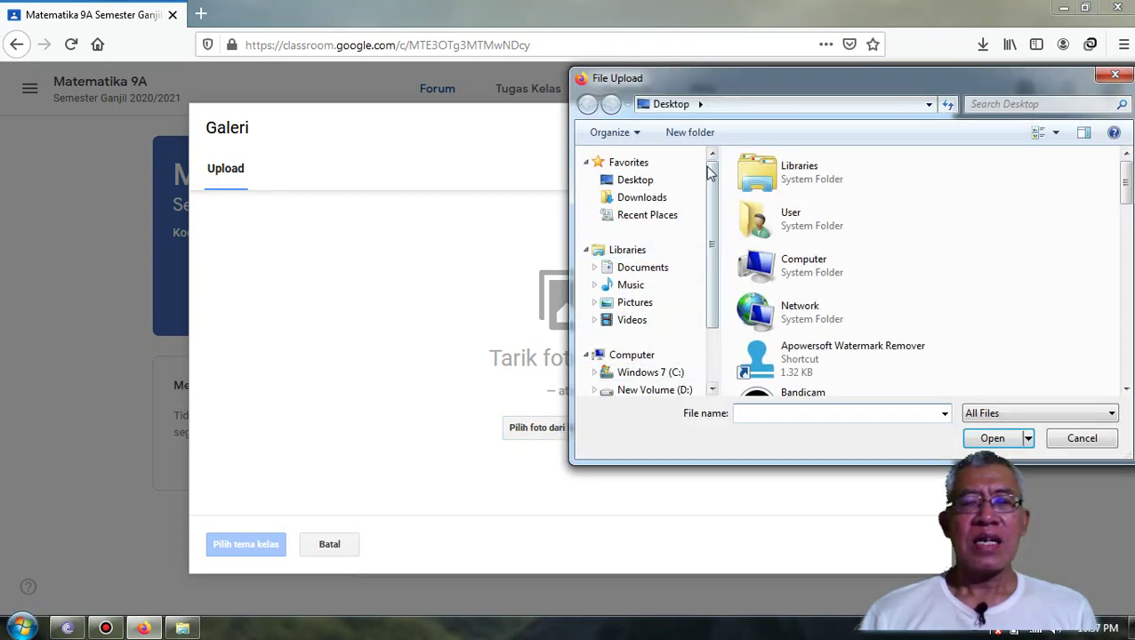
left_click_drag(711, 188, 711, 242)
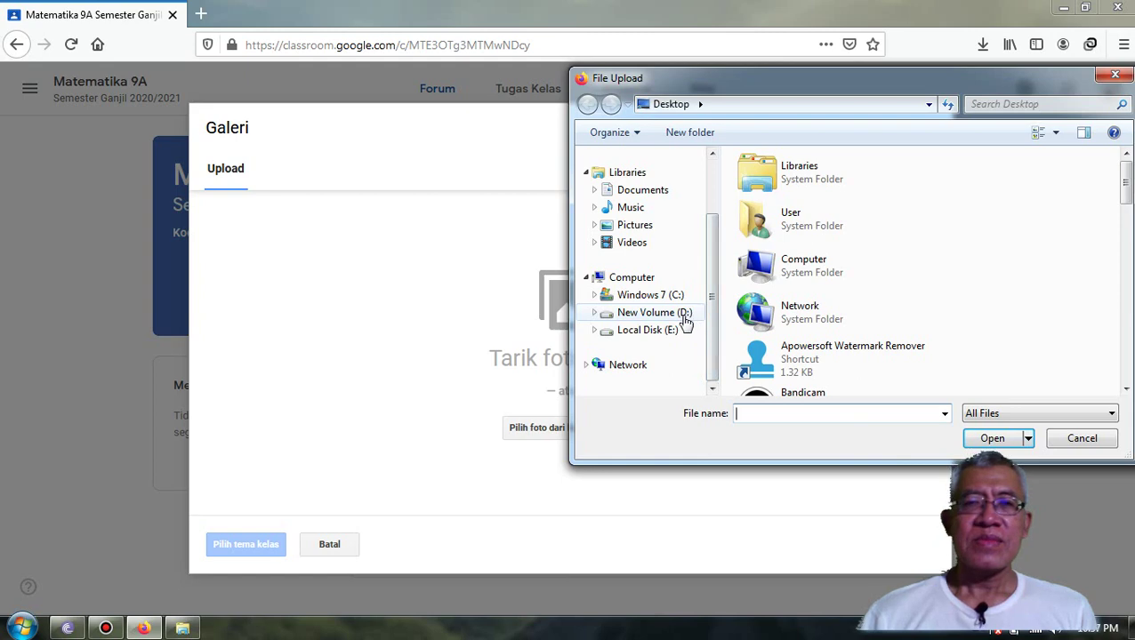
left_click(676, 314)
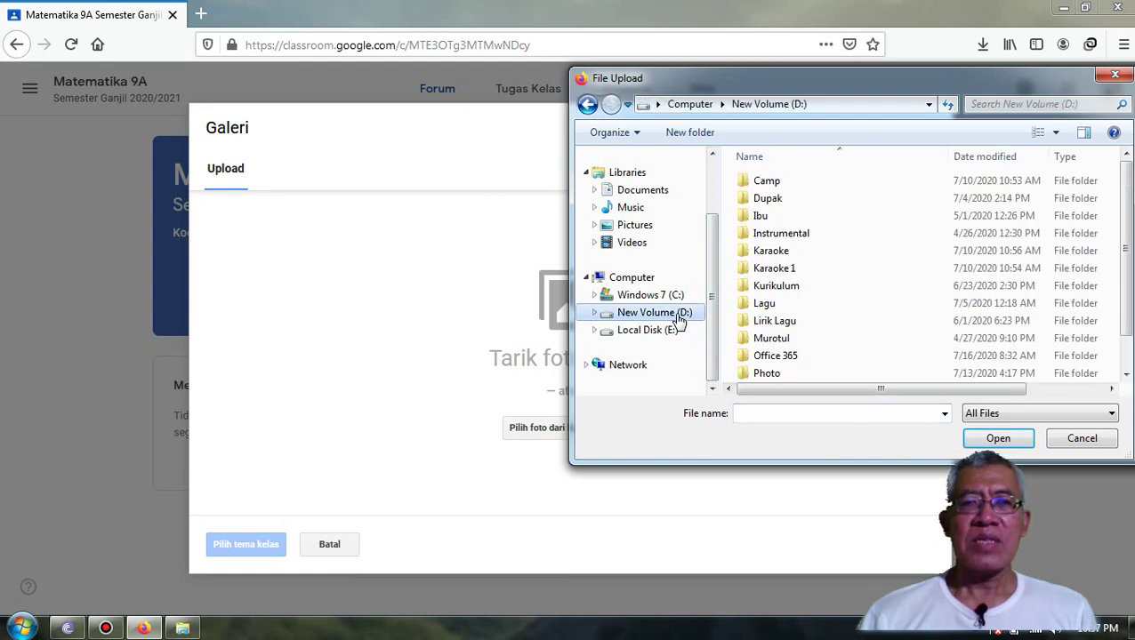
double_click(770, 374)
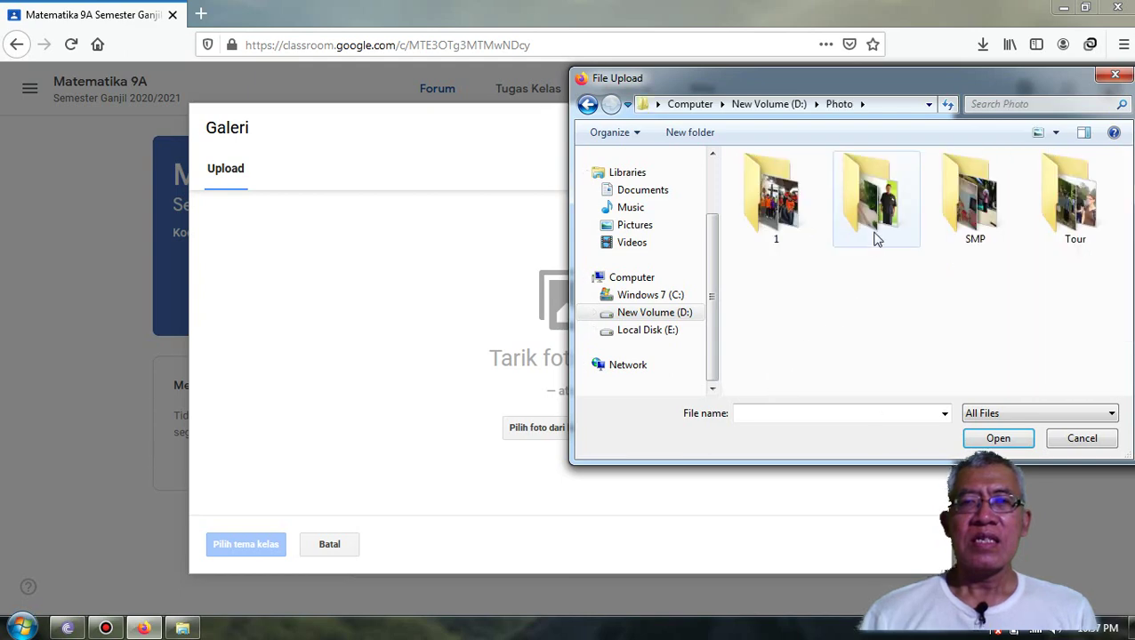
double_click(876, 236)
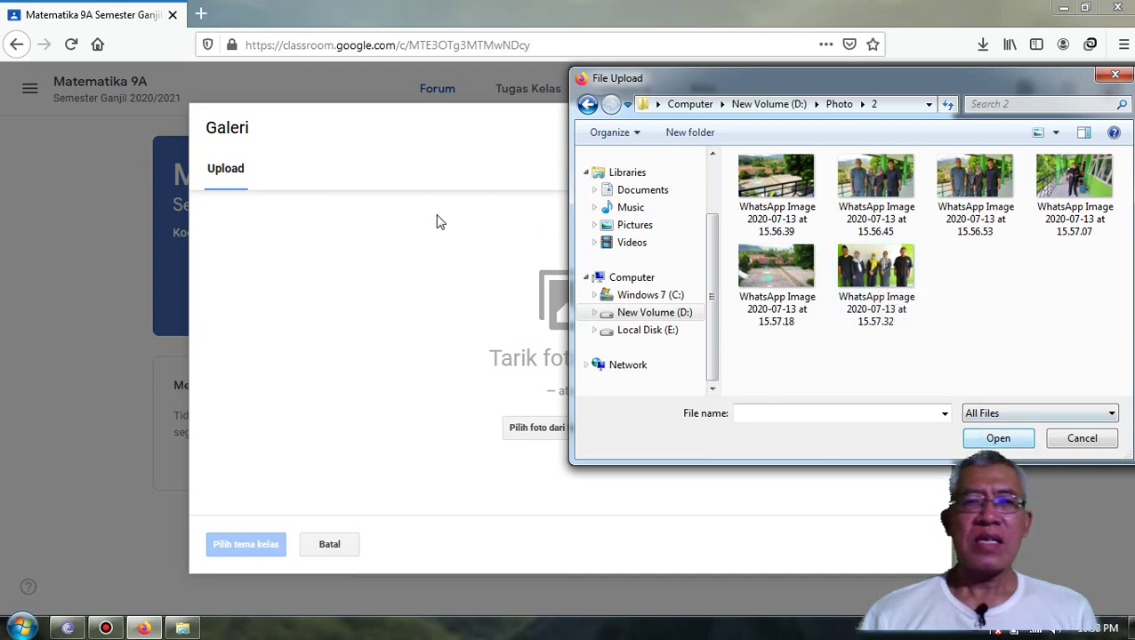
left_click(1080, 440)
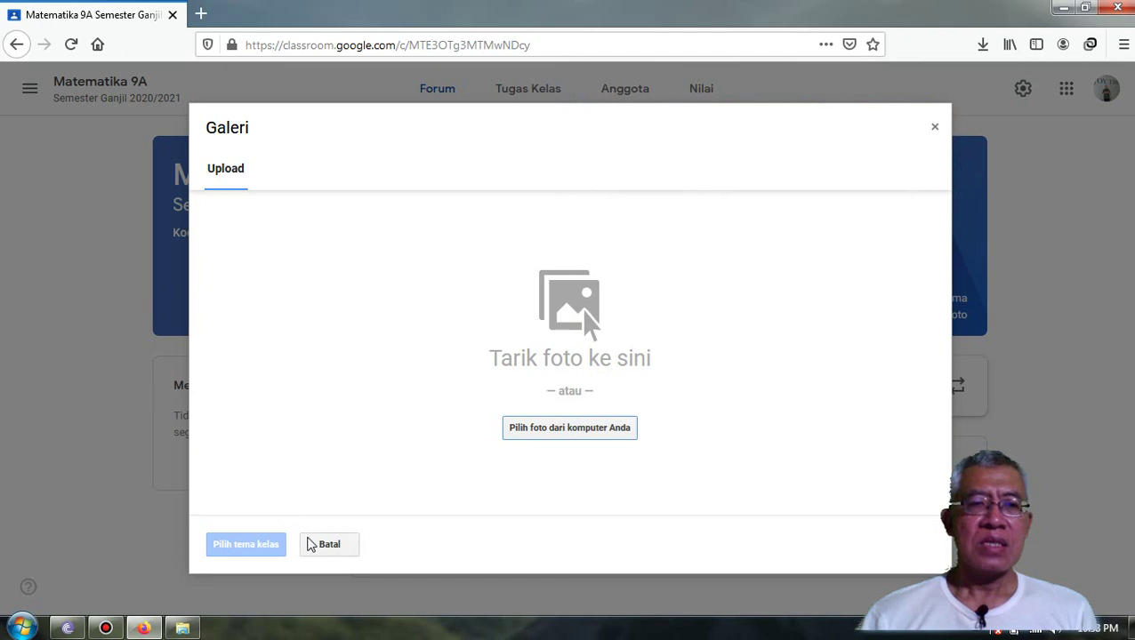
left_click(326, 544)
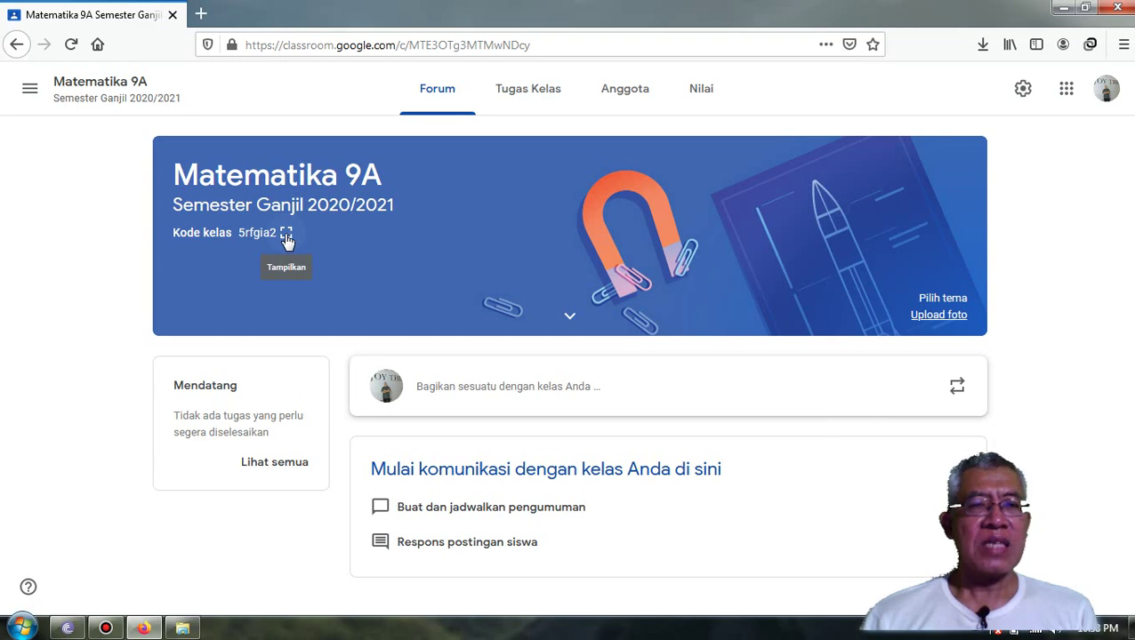
- Enlarge the Kode kelas join code shown in the Matematika 9A banner
left_click(285, 234)
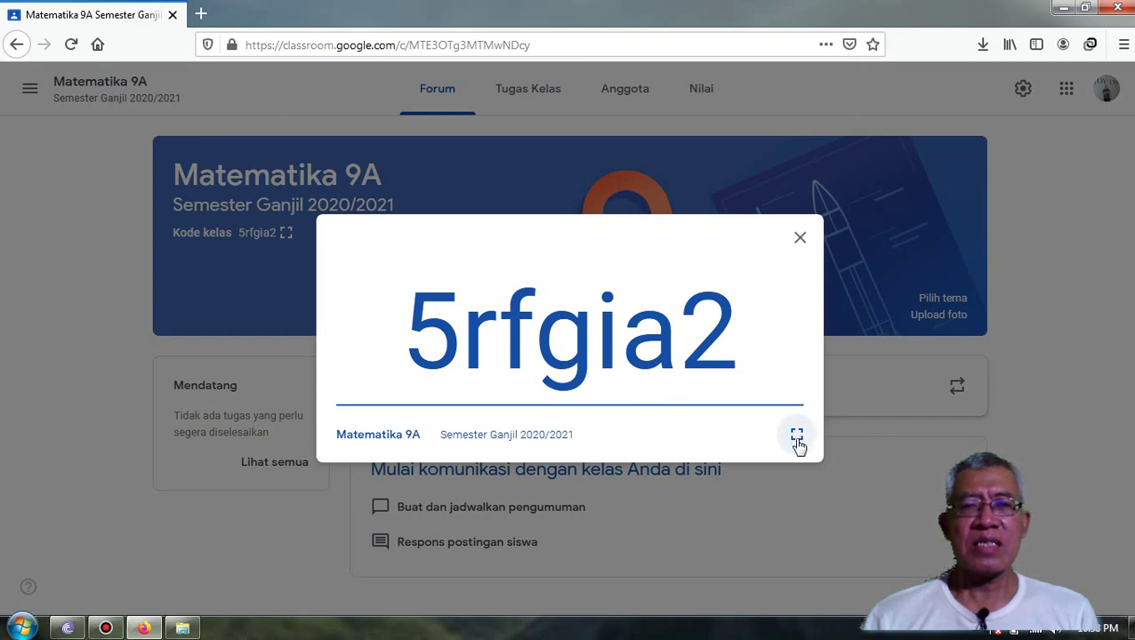
- Show the class code full screen, then exit back to the Matematika 9A Forum
left_click(798, 439)
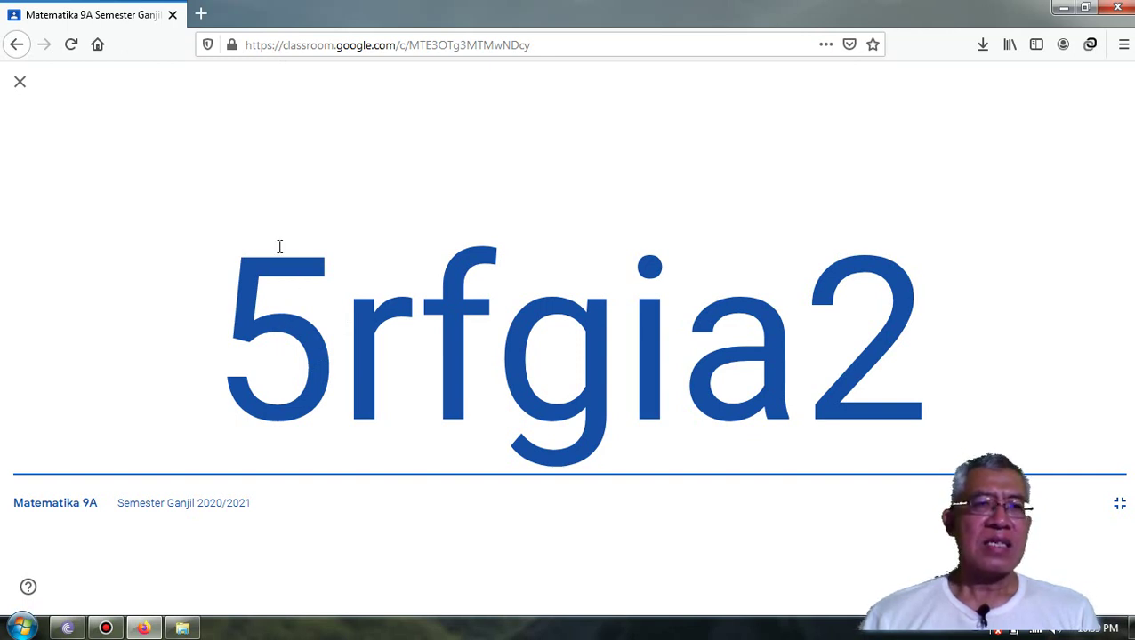
left_click(26, 89)
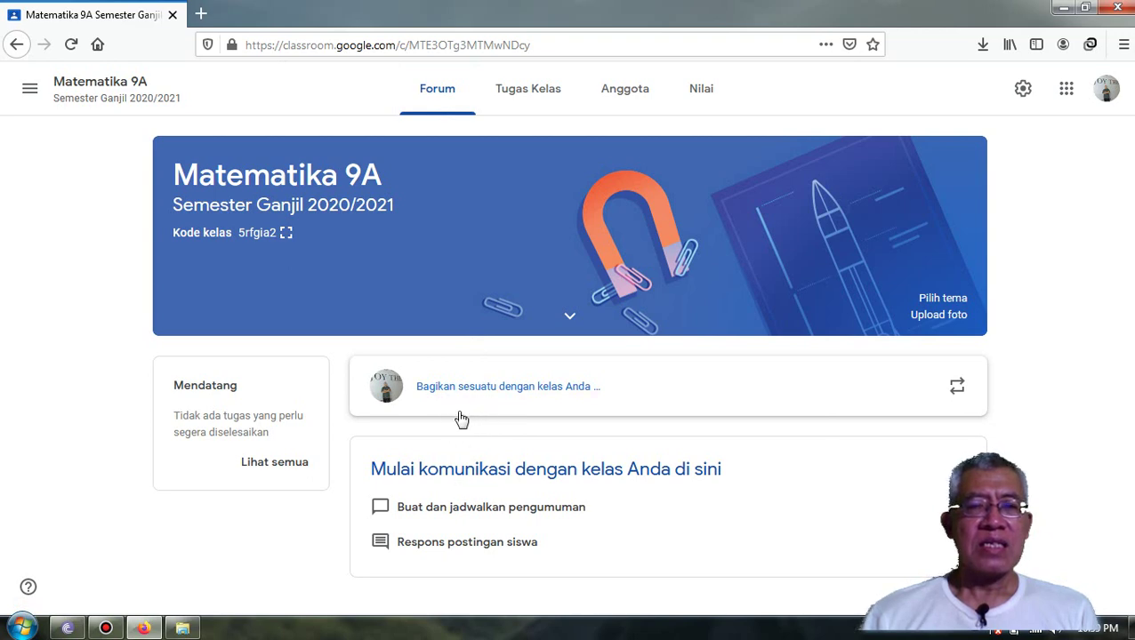
- Go to the Tugas Kelas page and open the Buat menu of create options
left_click(530, 95)
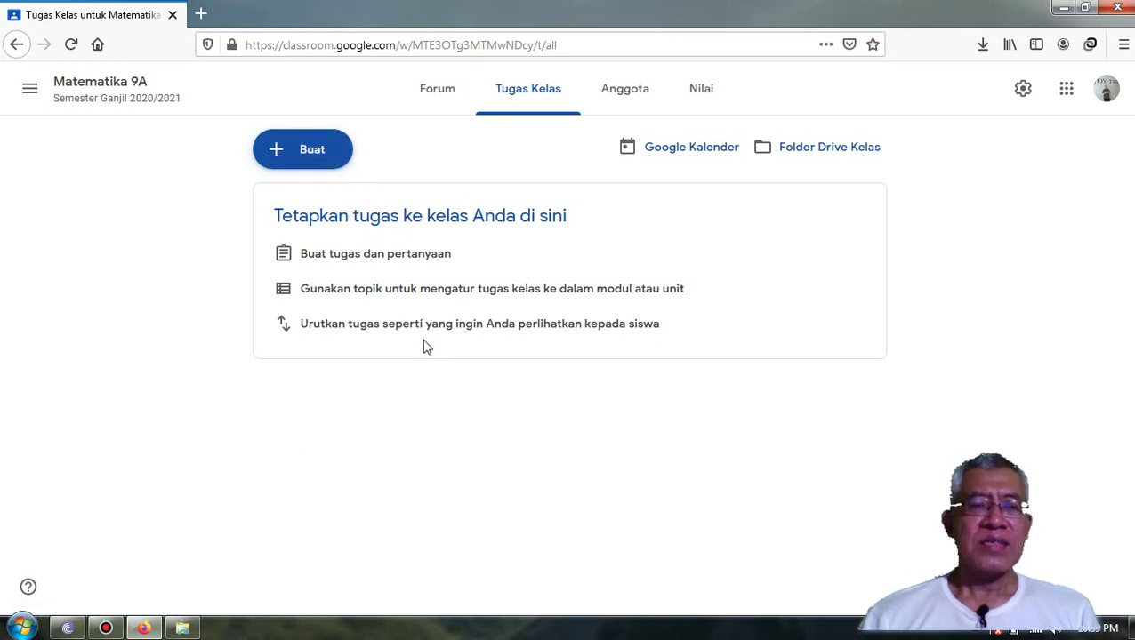
left_click(307, 160)
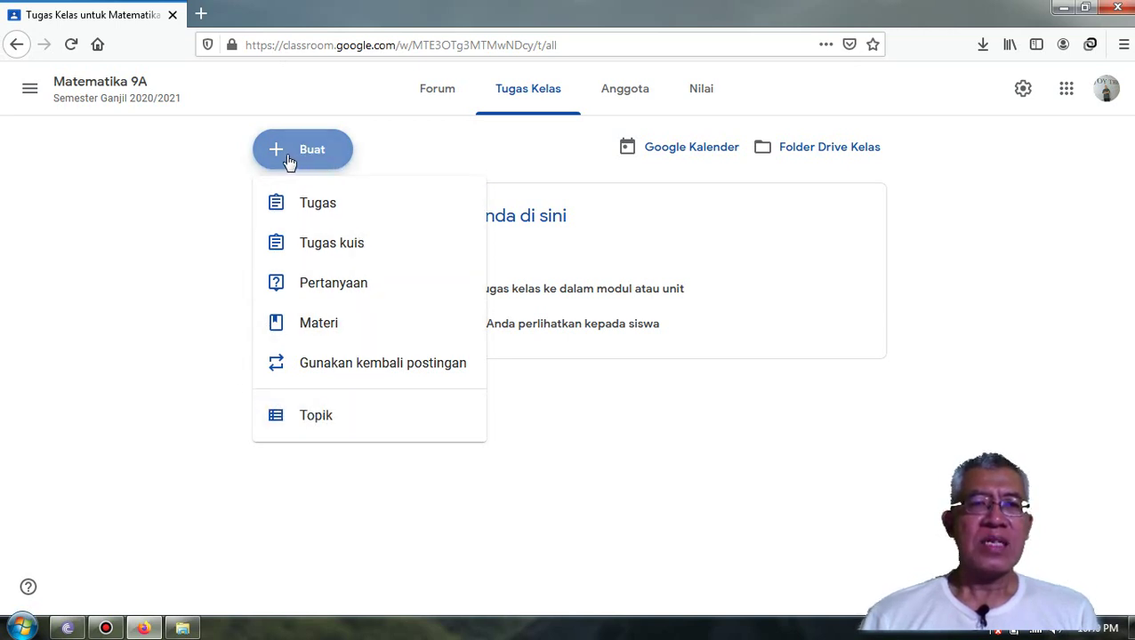
- Create a new classwork topic titled 'Buku Ajar' in the Topik dialog
left_click(319, 420)
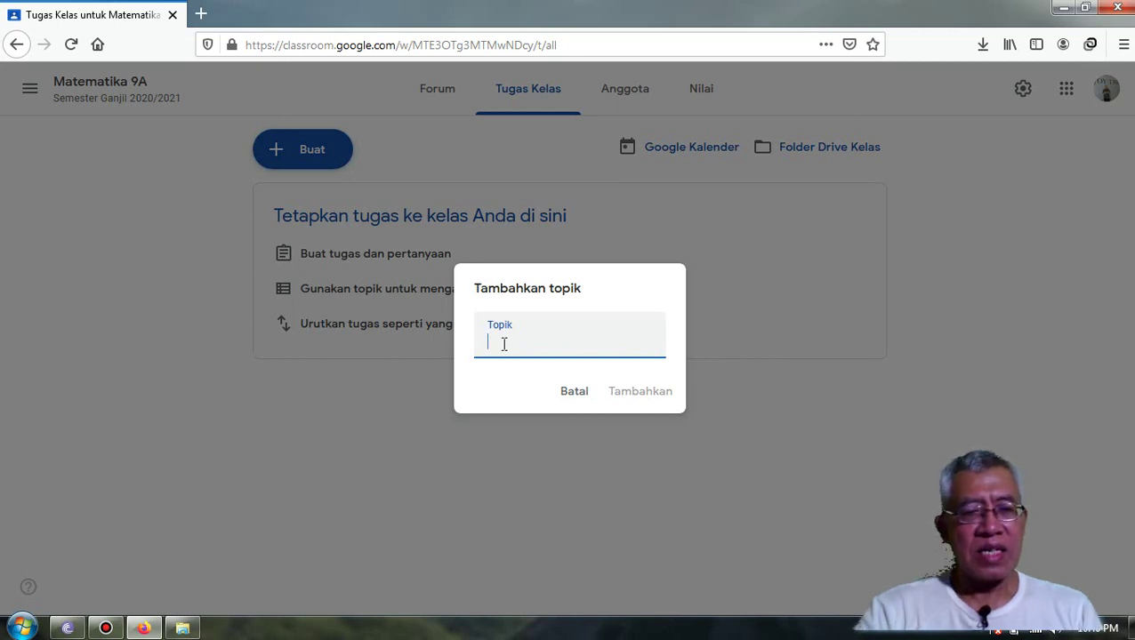
type("B")
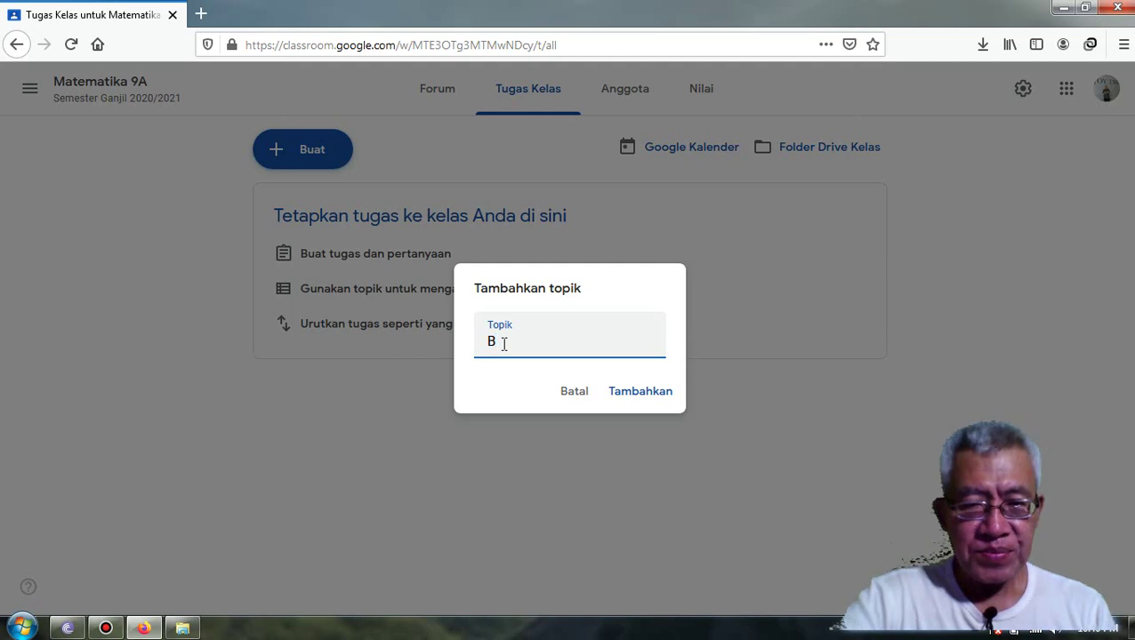
type("7")
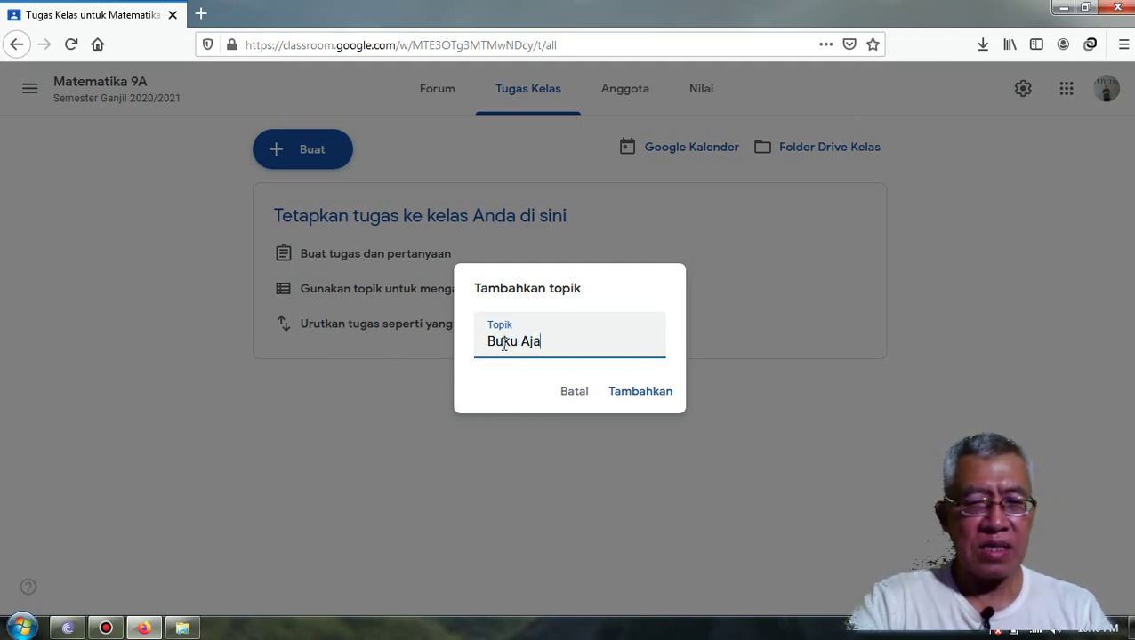
left_click(630, 399)
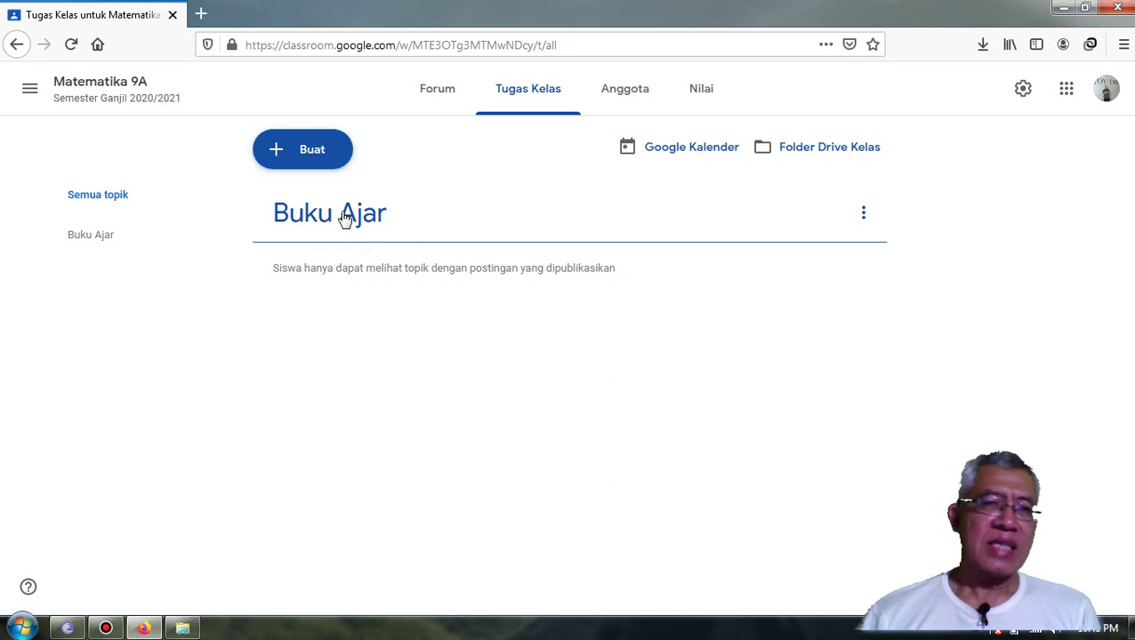
- Create a second topic titled 'Slide Presentasi' from the Buat menu
left_click(313, 153)
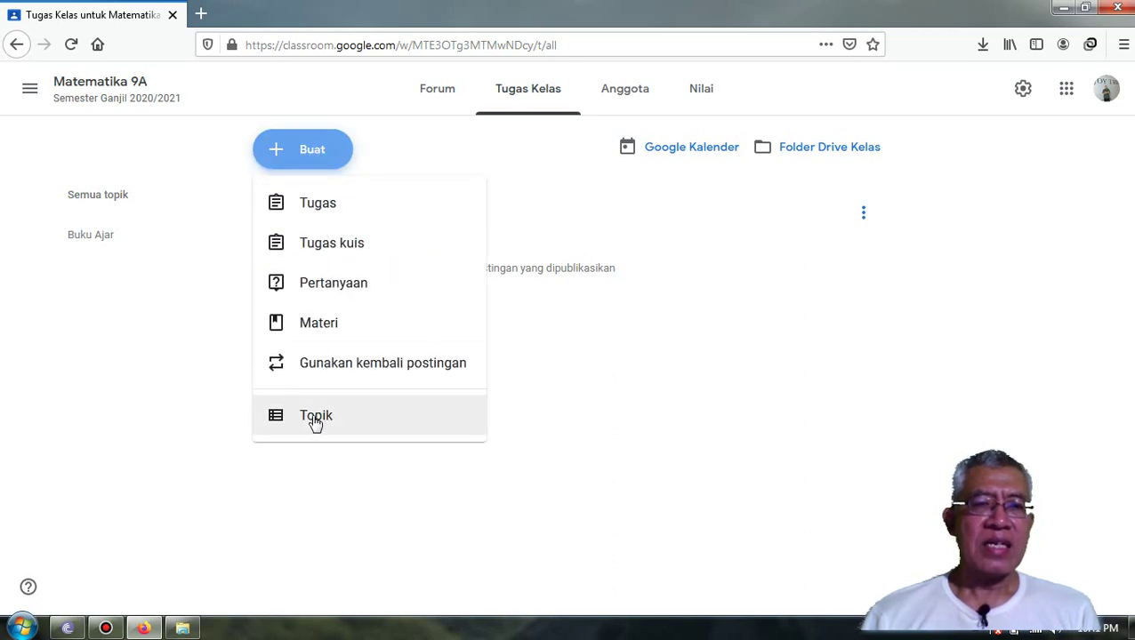
left_click(316, 420)
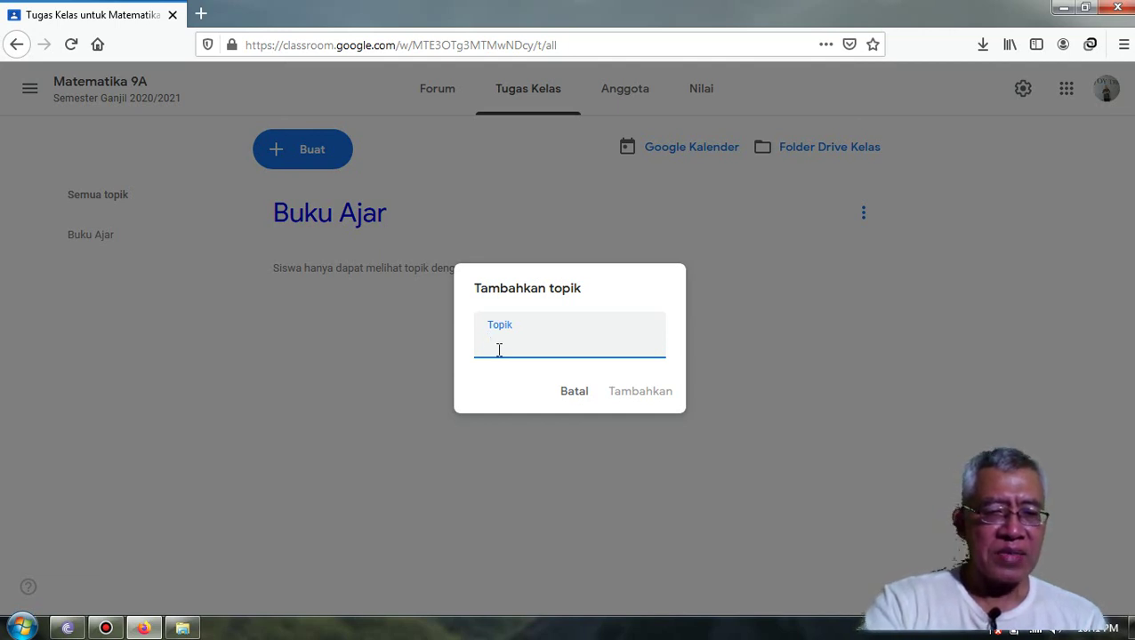
type("Slide")
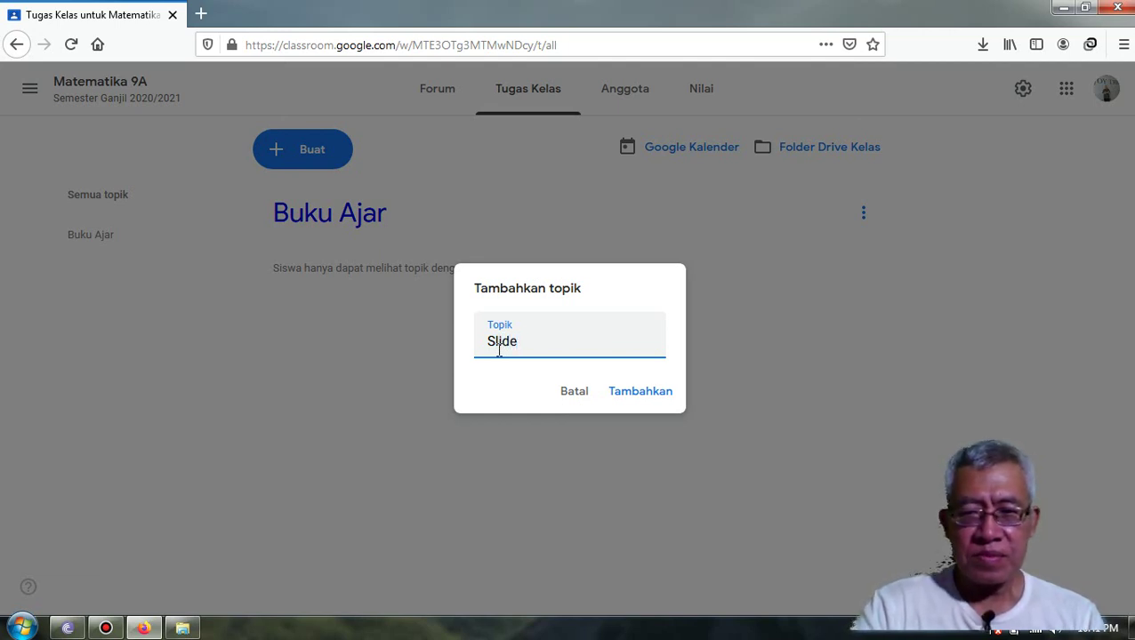
type("Pr")
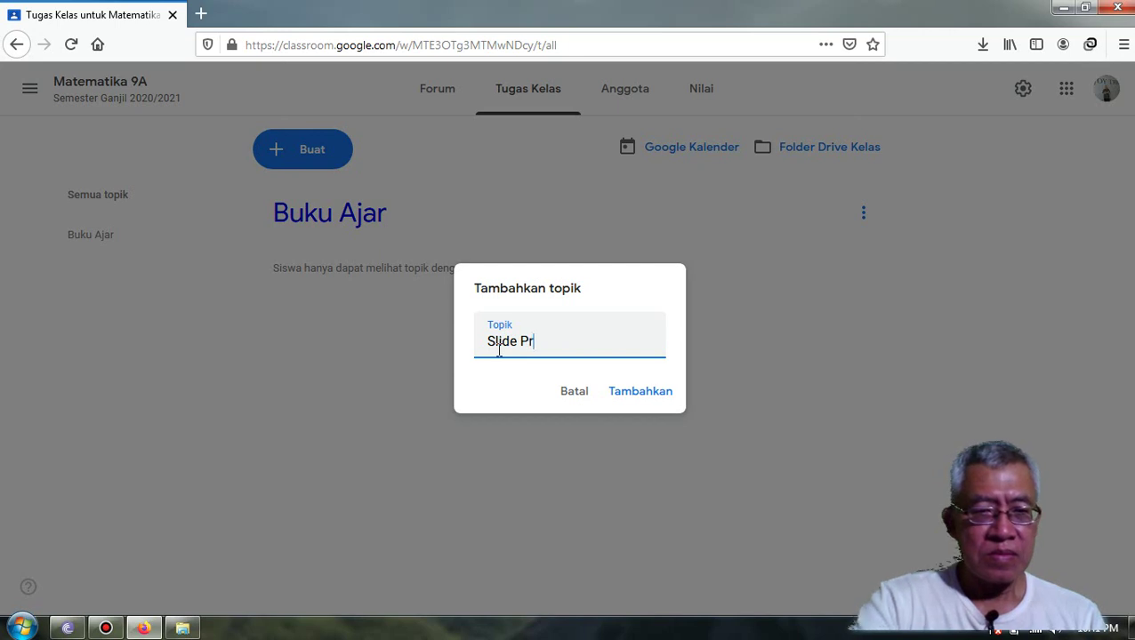
type("esentasi")
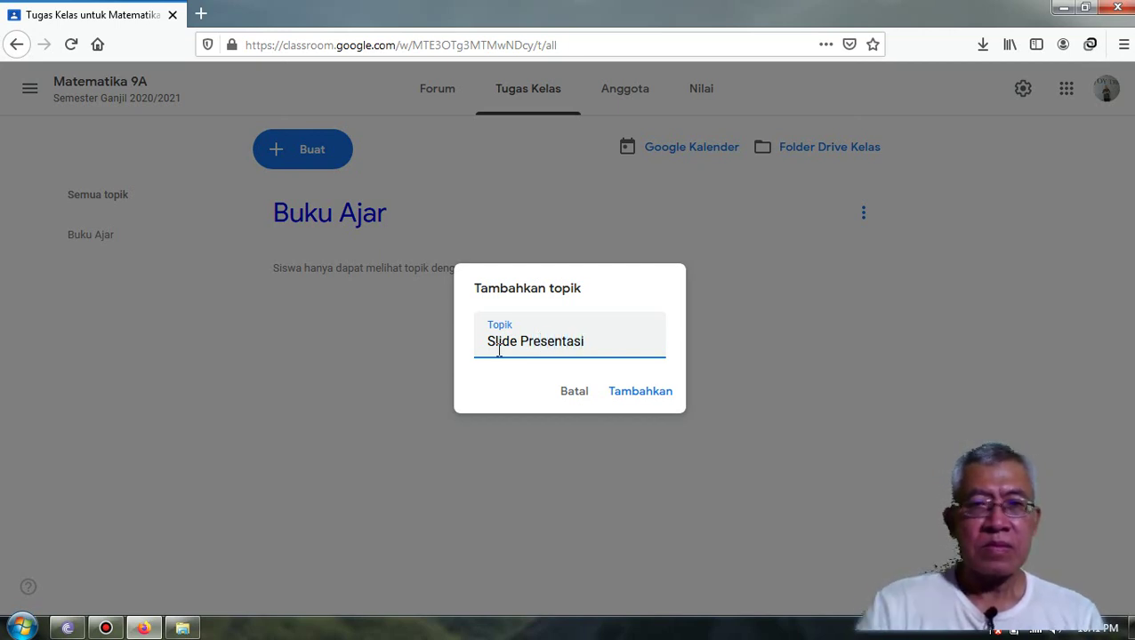
left_click(637, 395)
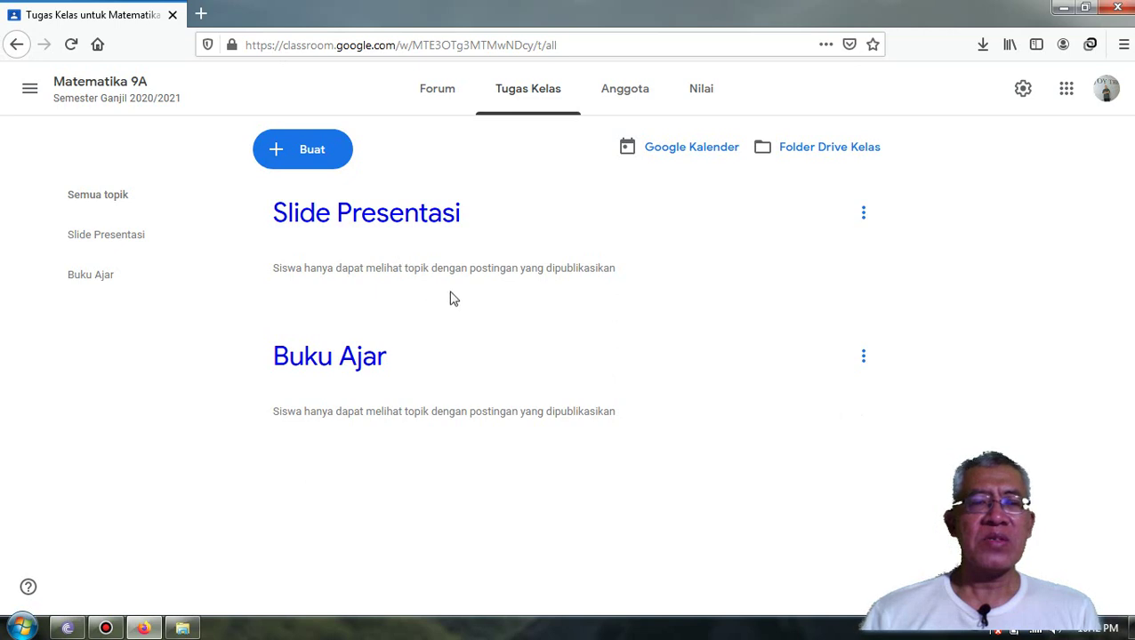
left_click(305, 157)
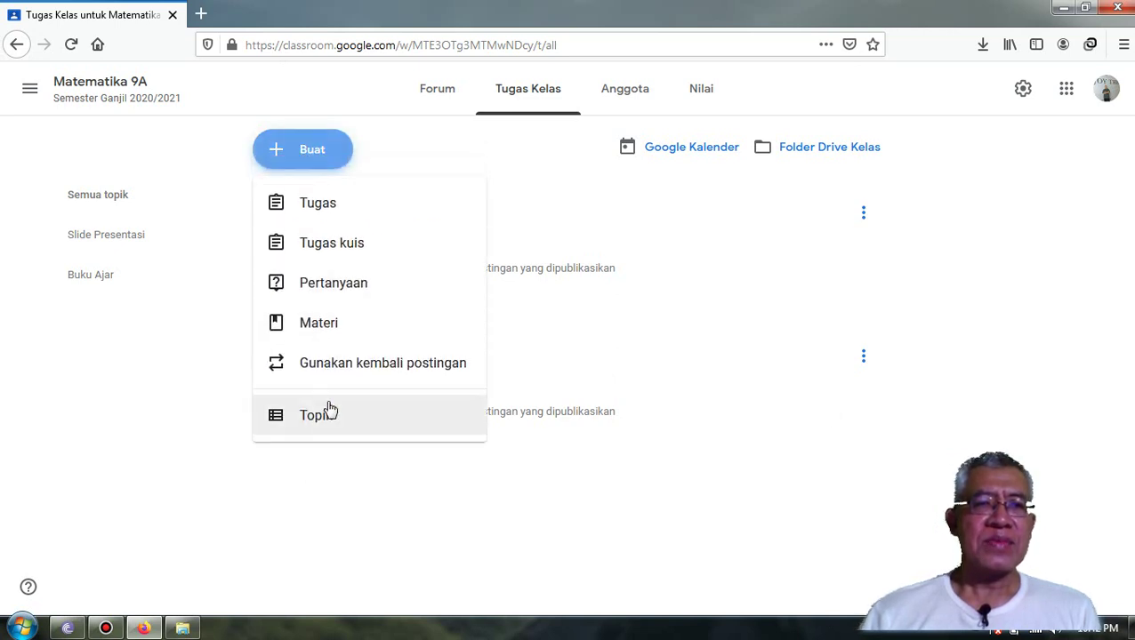
- Create the 'Video Pembelajaran' topic using the Topik option
left_click(318, 424)
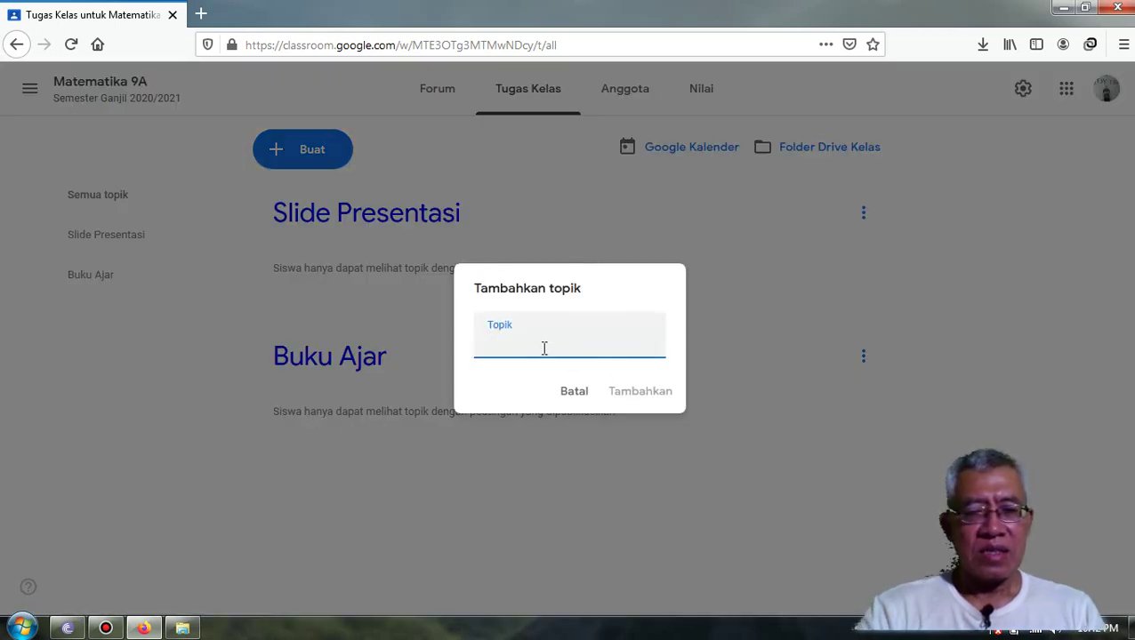
type("Video P")
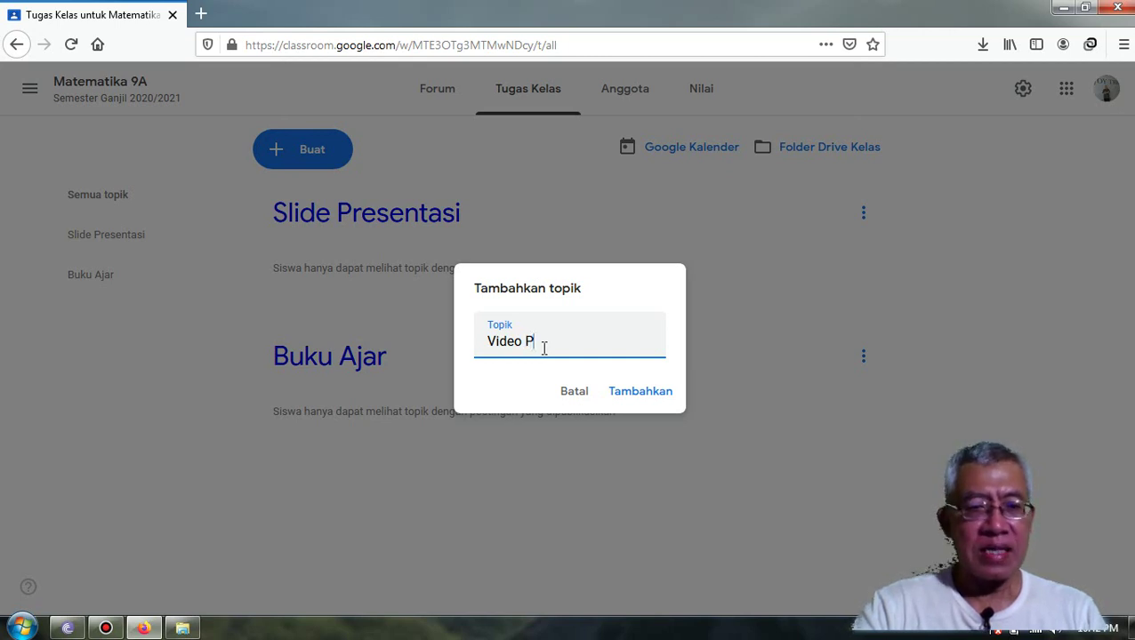
type("embel")
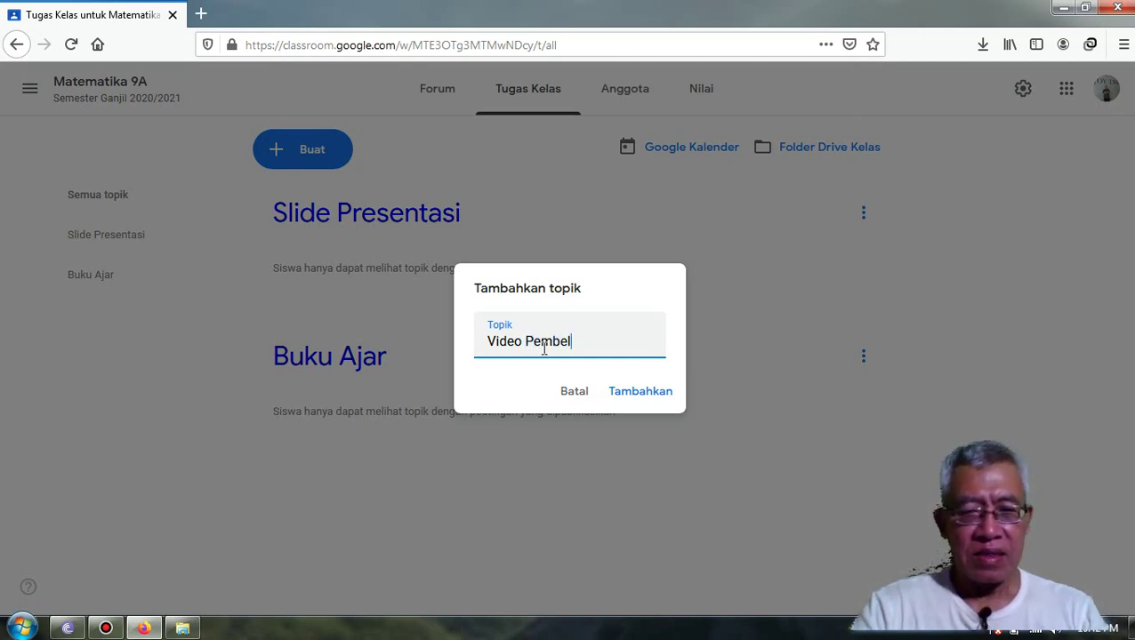
type("ajaran")
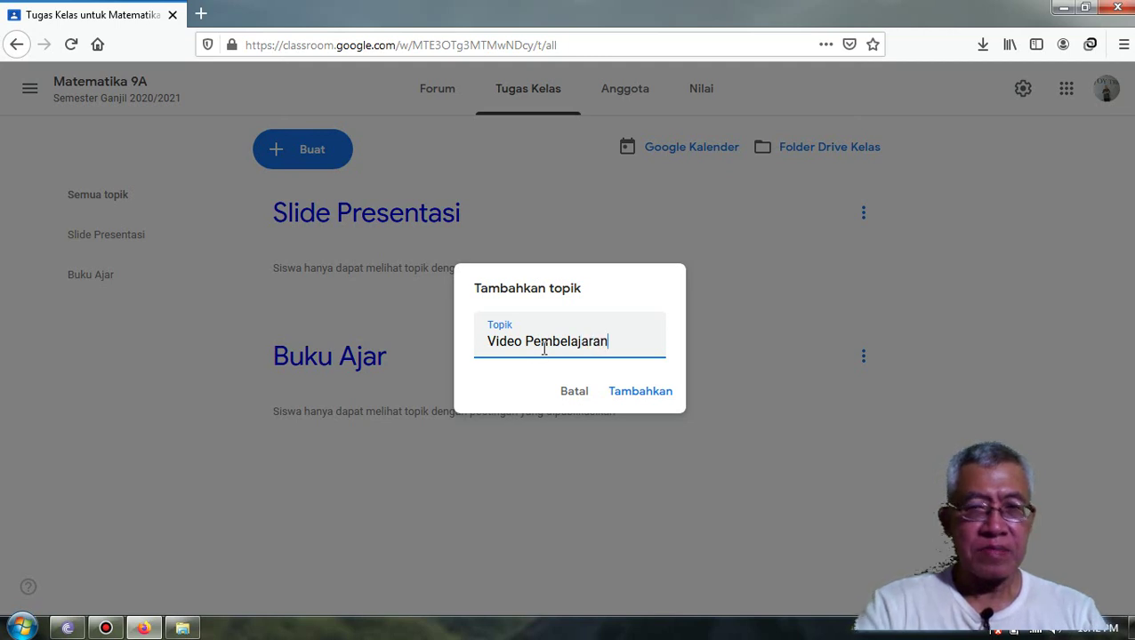
left_click(637, 400)
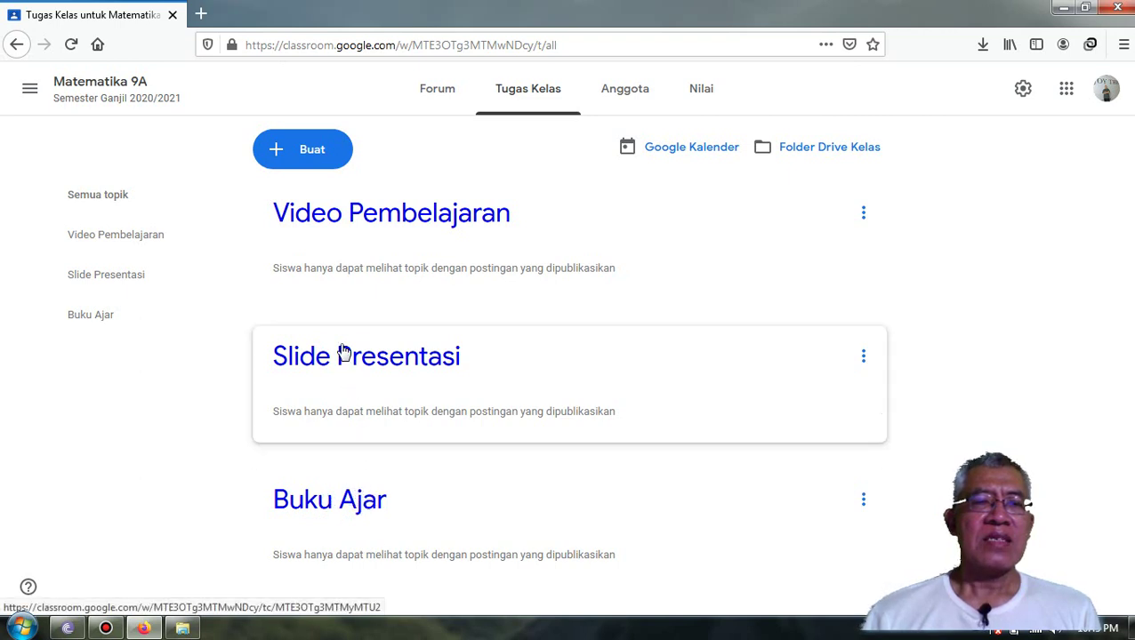
- Drag Buku Ajar to the top and Video Pembelajaran below Slide Presentasi
left_click_drag(327, 513, 374, 189)
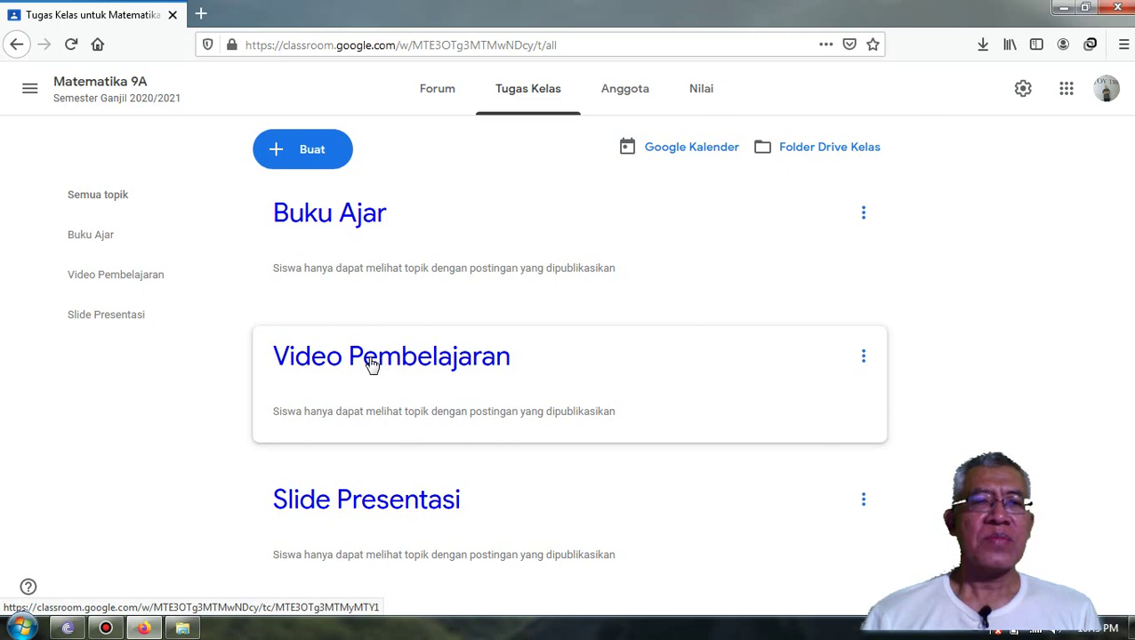
left_click_drag(372, 365, 384, 517)
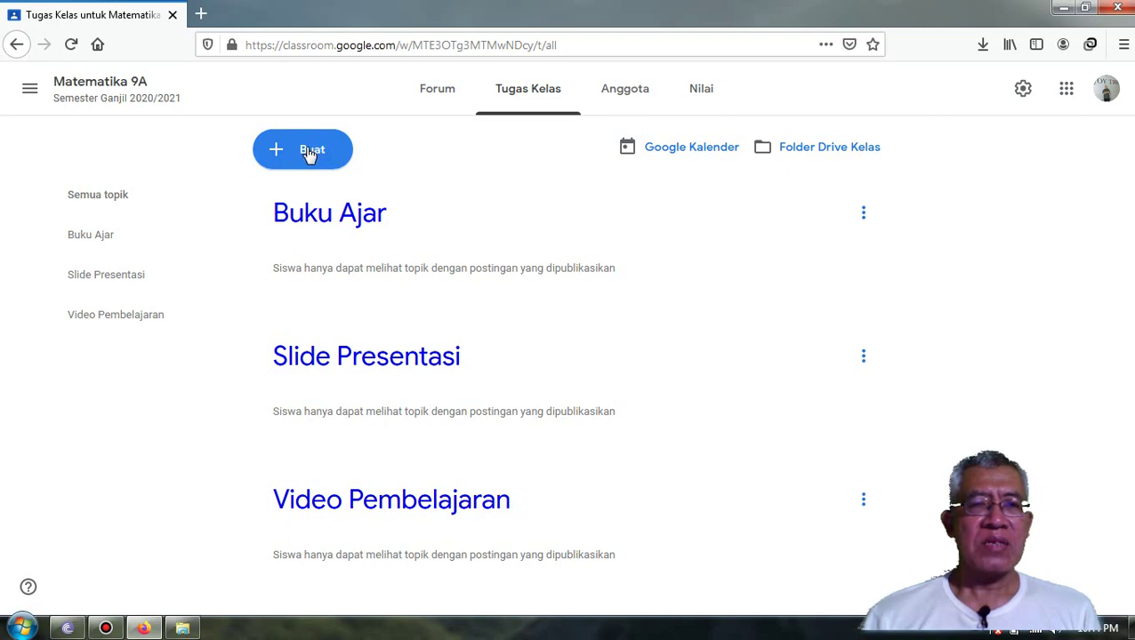
- Create a fourth topic titled 'Ulangan/Quiz' from the Buat menu
left_click(310, 153)
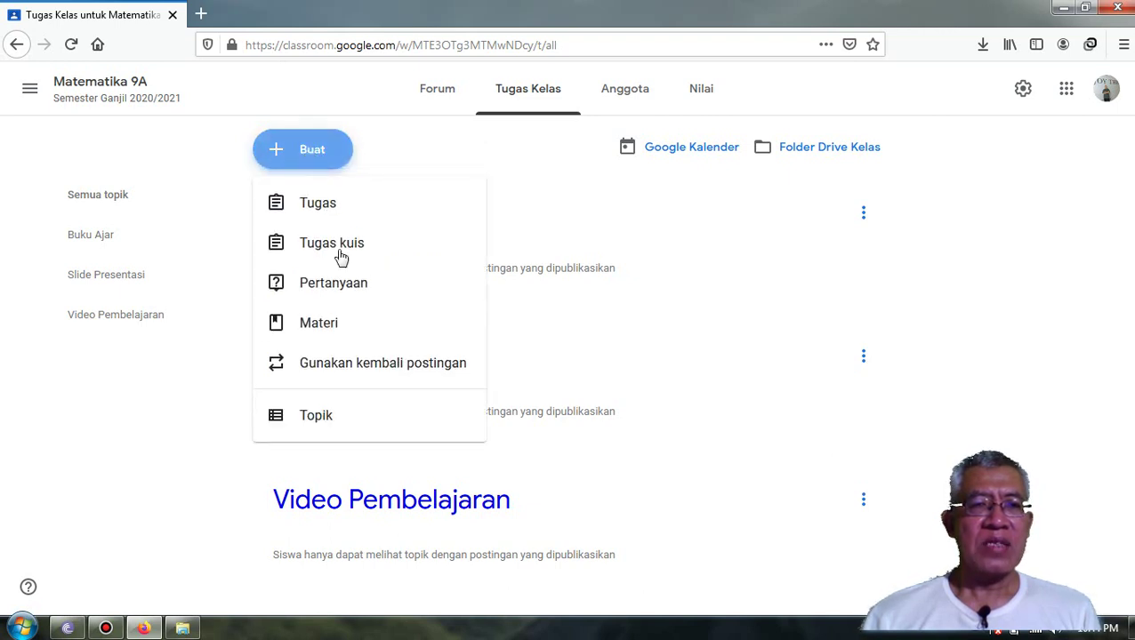
left_click(324, 423)
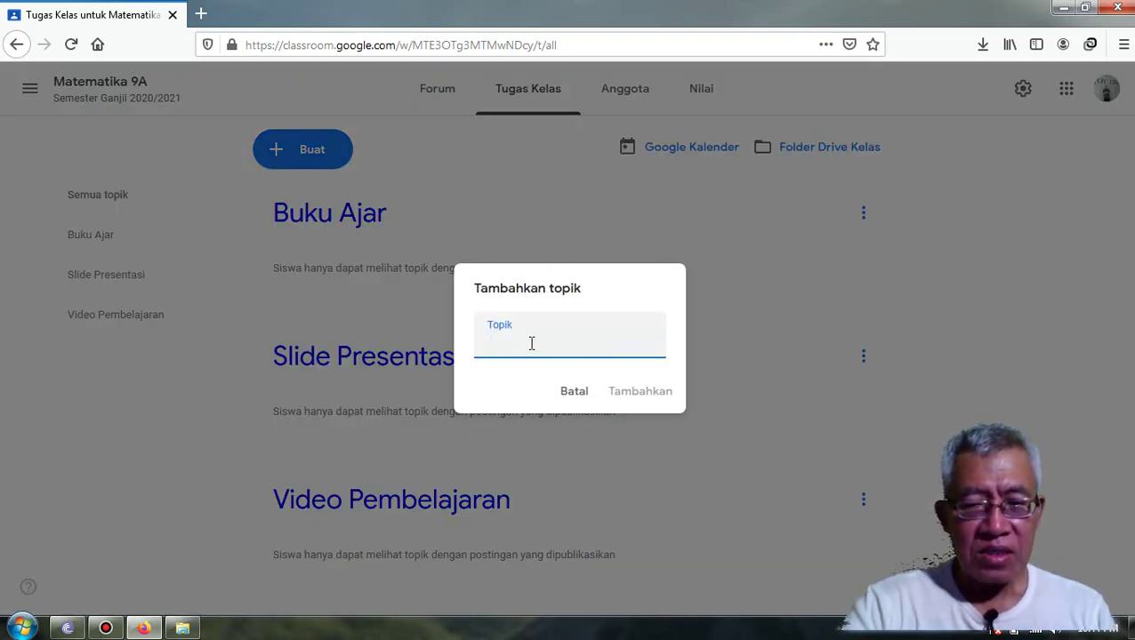
type("U")
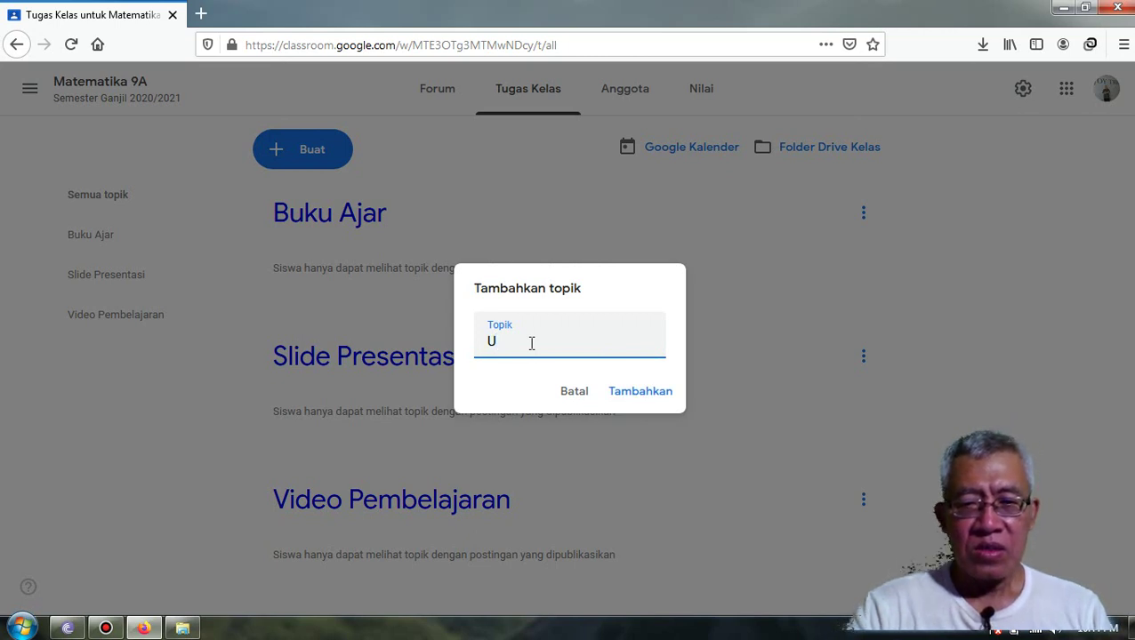
type("langan")
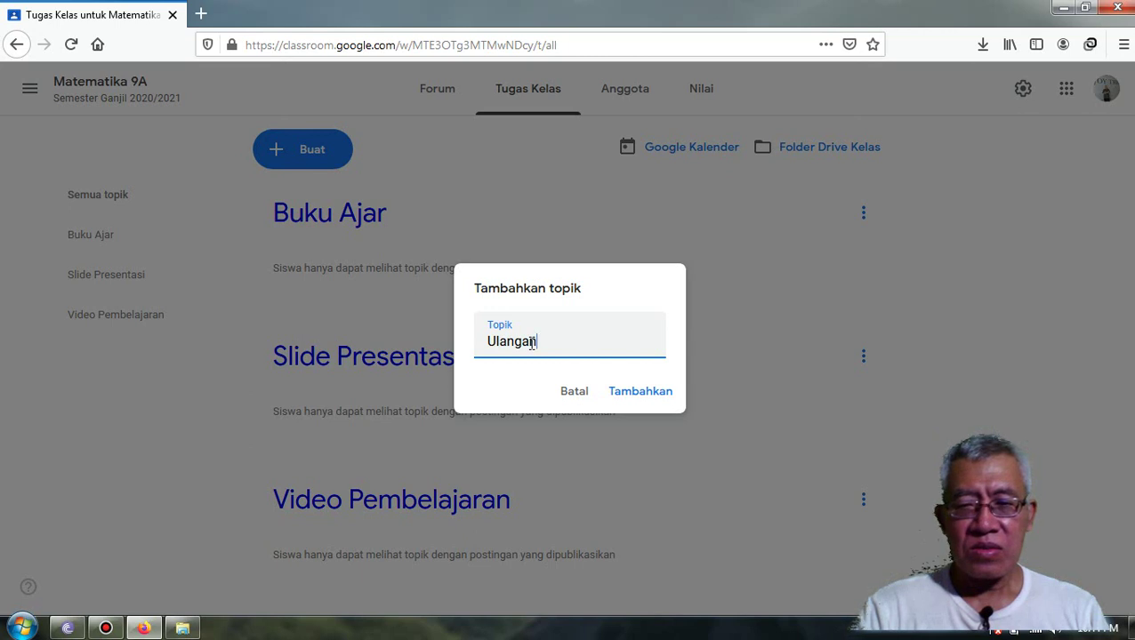
type("/Qu")
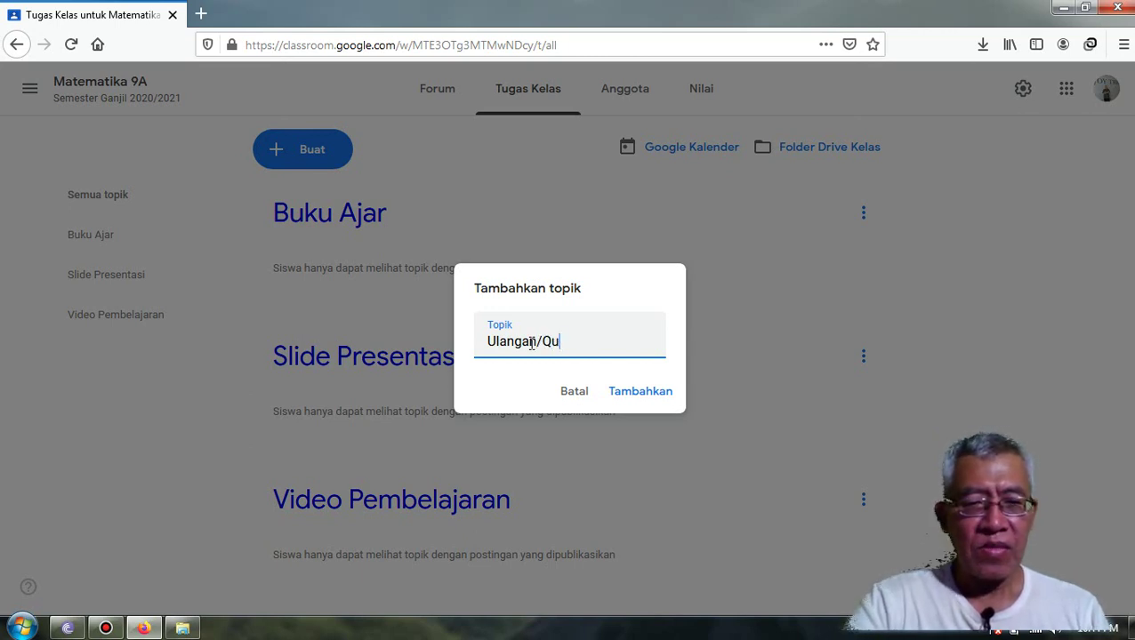
type("iz")
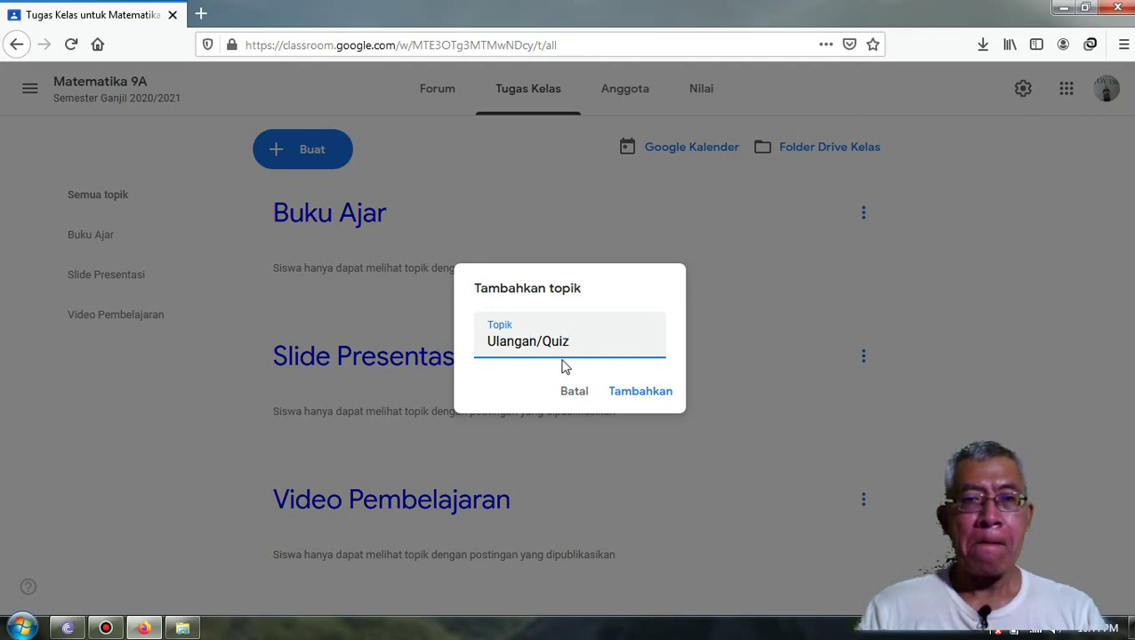
left_click(641, 394)
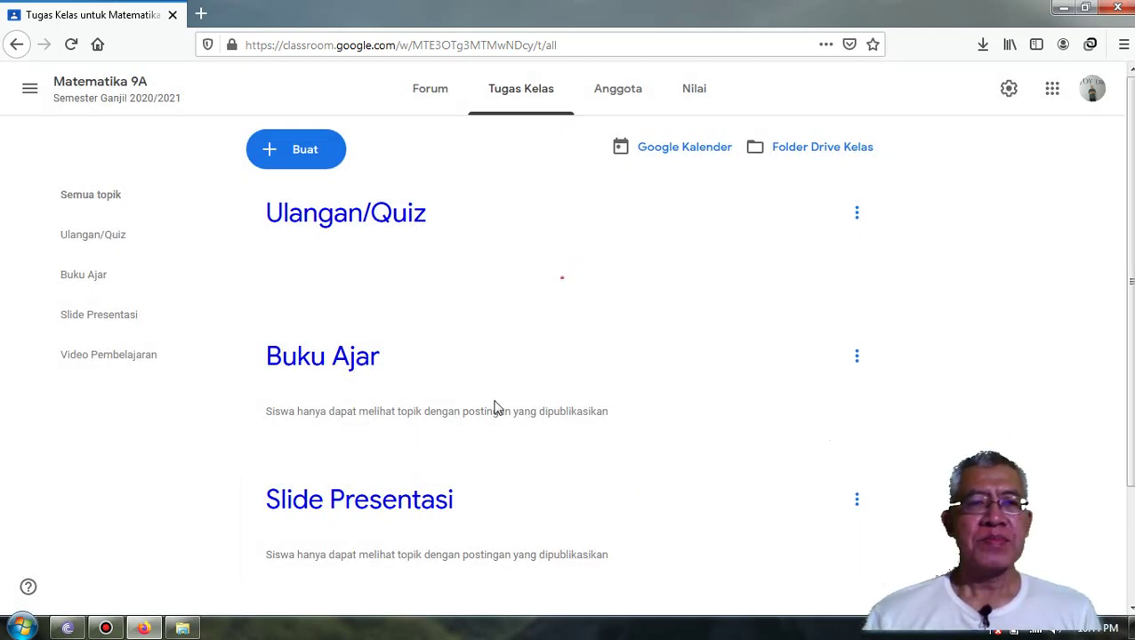
- Drag the Ulangan/Quiz topic card below Video Pembelajaran so it comes last
scroll(532, 293, "down", 3)
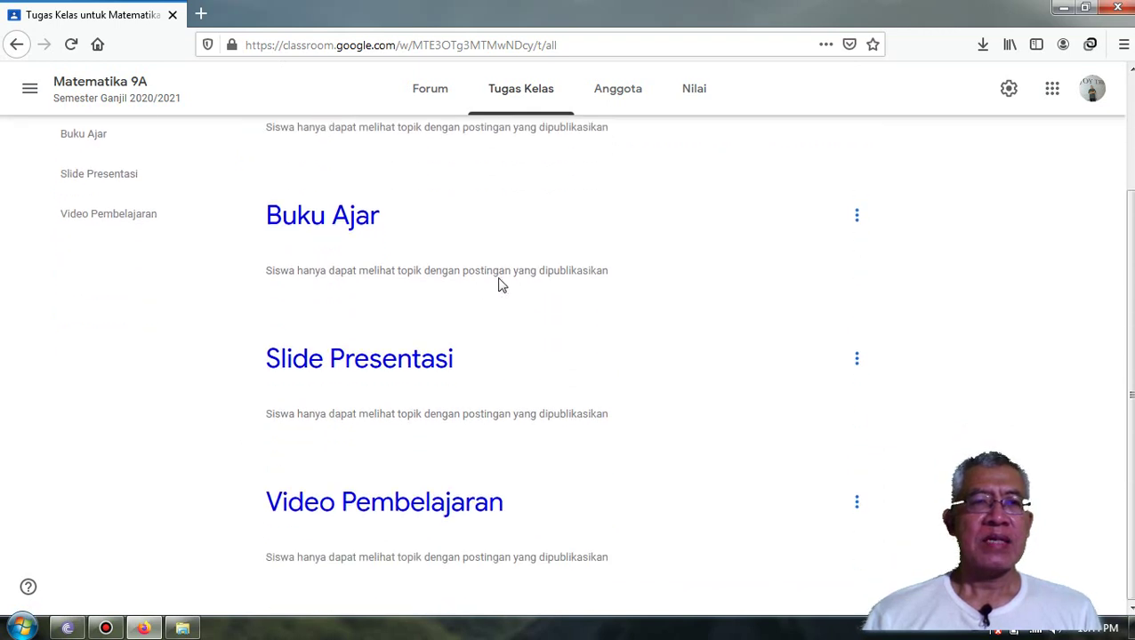
scroll(489, 276, "up", 2)
left_click_drag(355, 167, 400, 552)
scroll(608, 464, "down", 1)
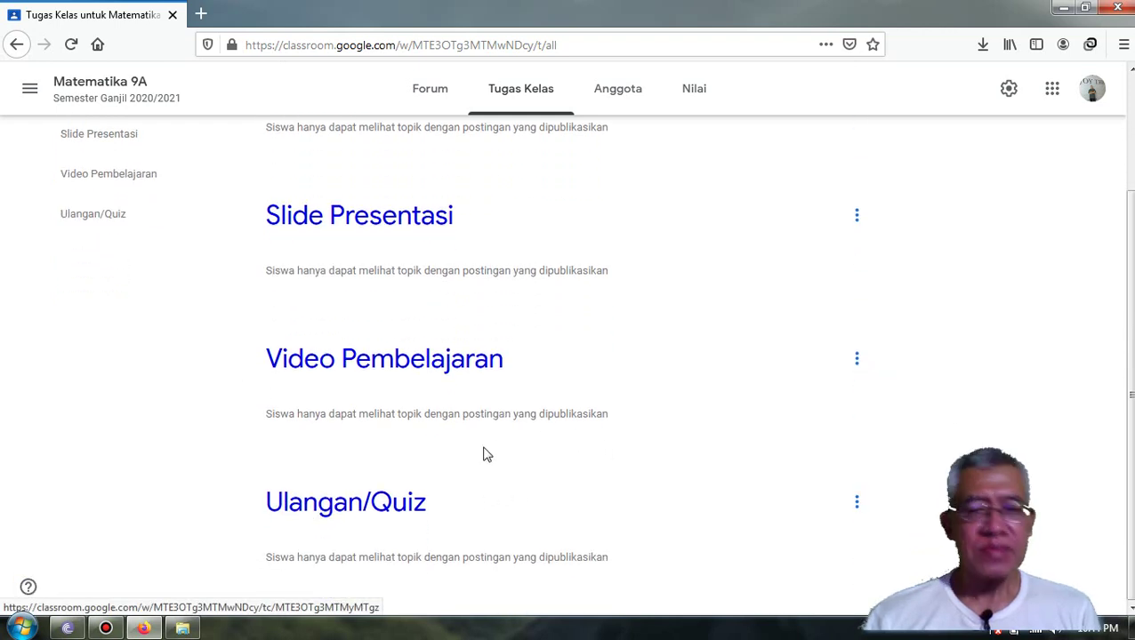
scroll(410, 402, "up", 2)
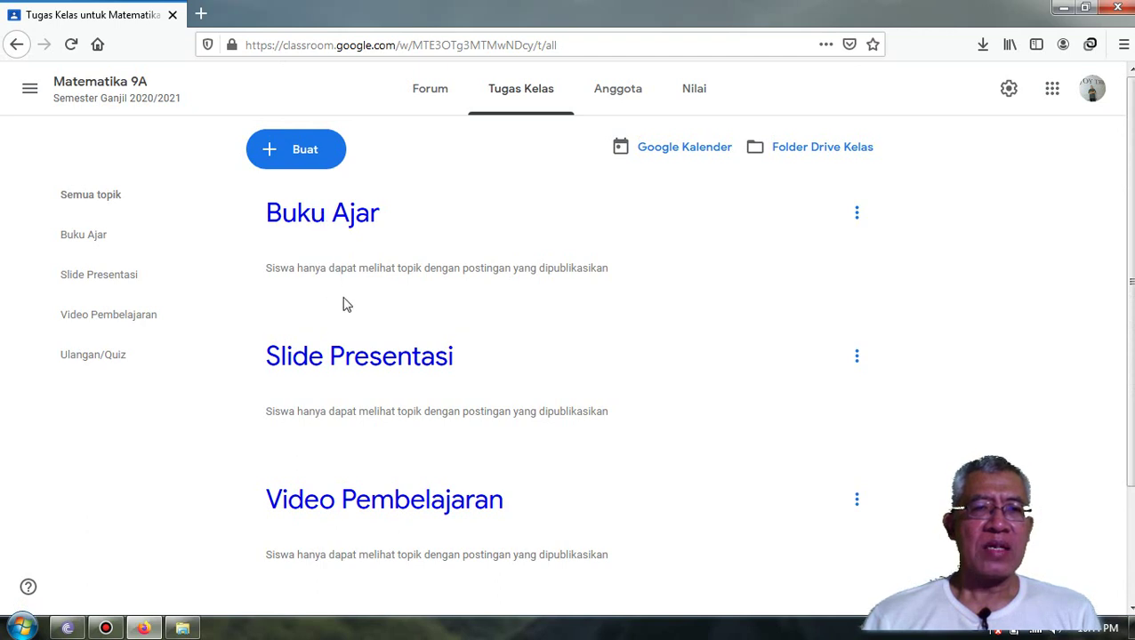
scroll(347, 295, "down", 1)
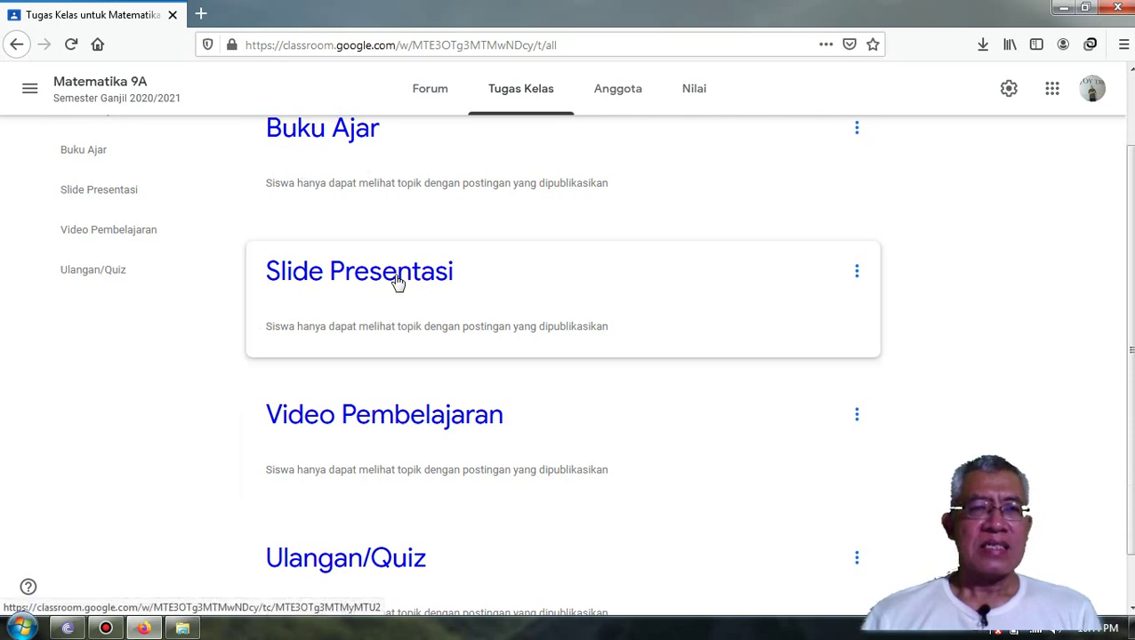
scroll(393, 272, "up", 1)
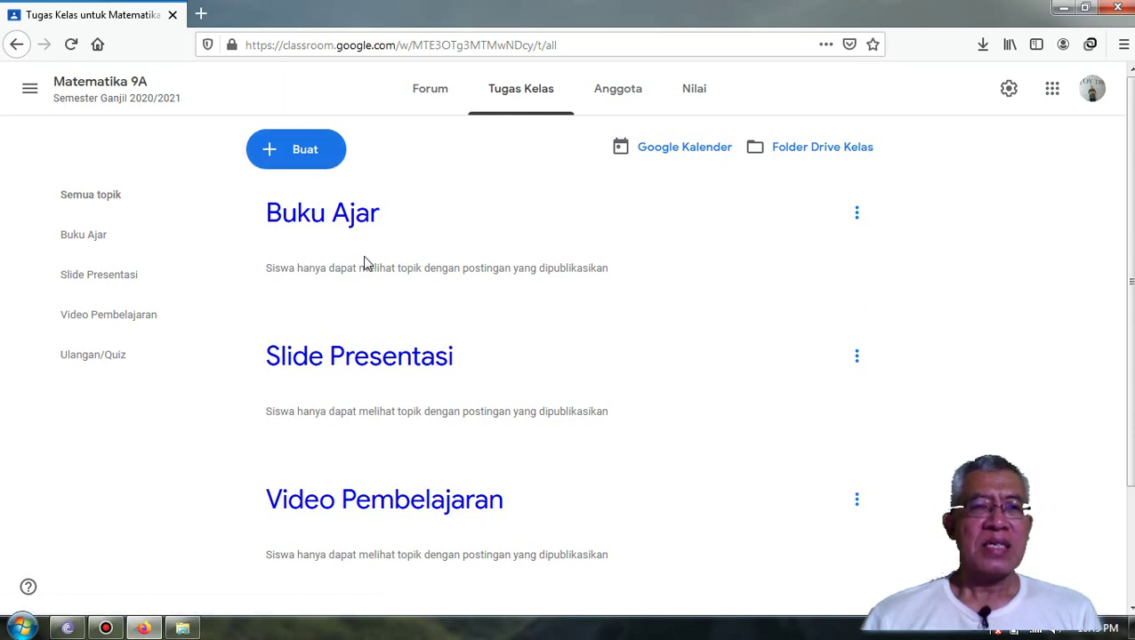
- Start a new Materi post, dismiss the posting notice, and focus the Judul field
left_click(303, 151)
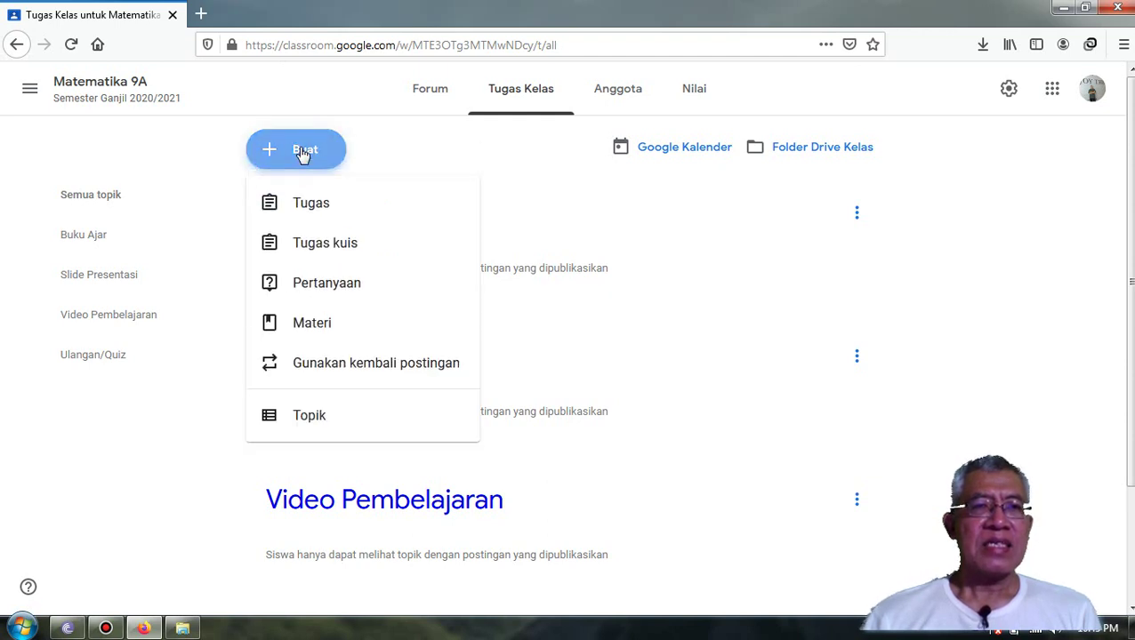
left_click(303, 329)
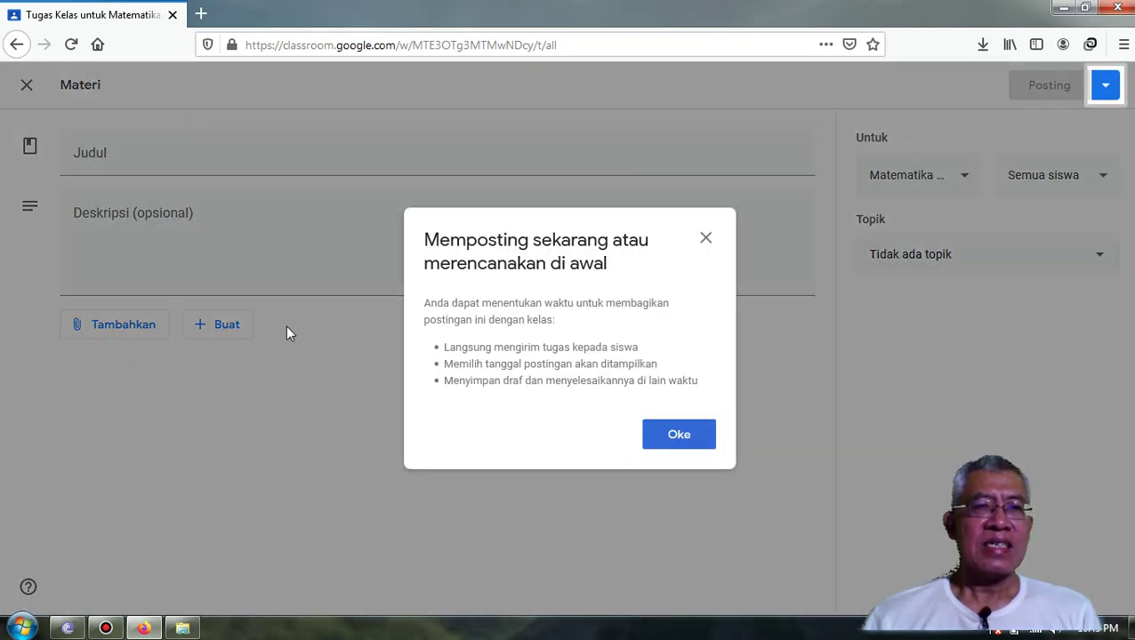
left_click(679, 436)
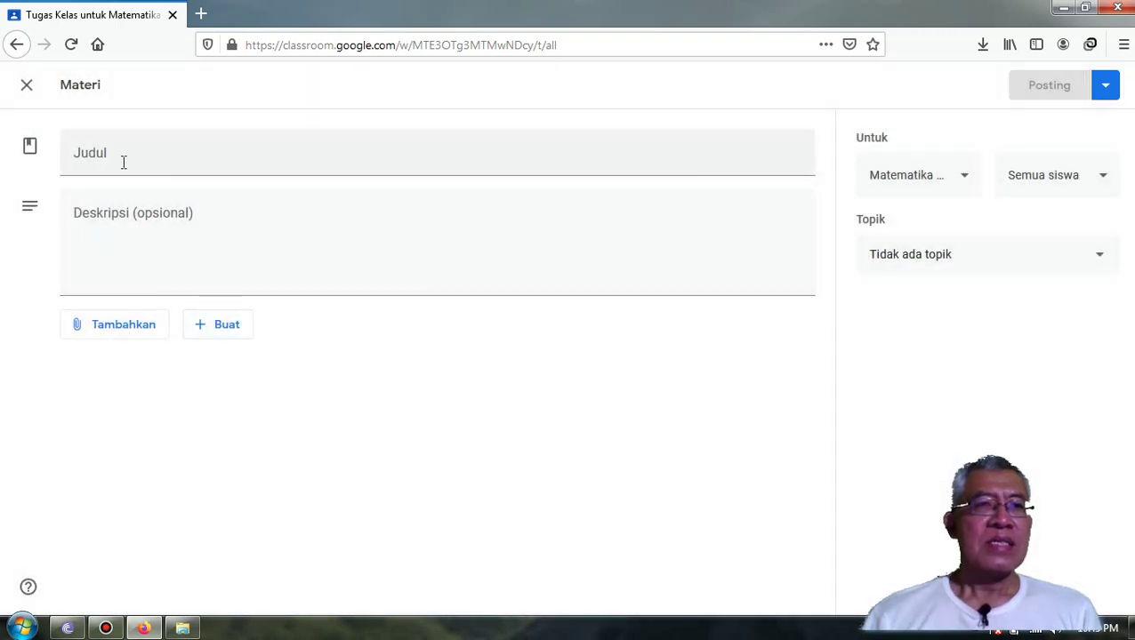
left_click(124, 161)
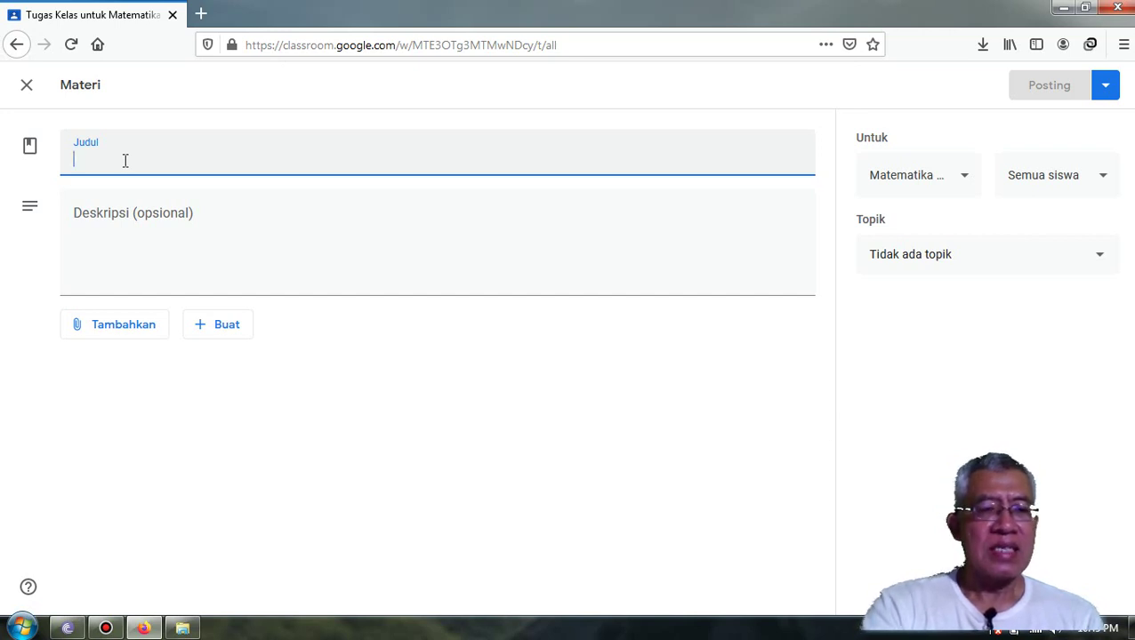
- Enter 'Bilangan Bulat' as the material title, then move to the description field
type("B")
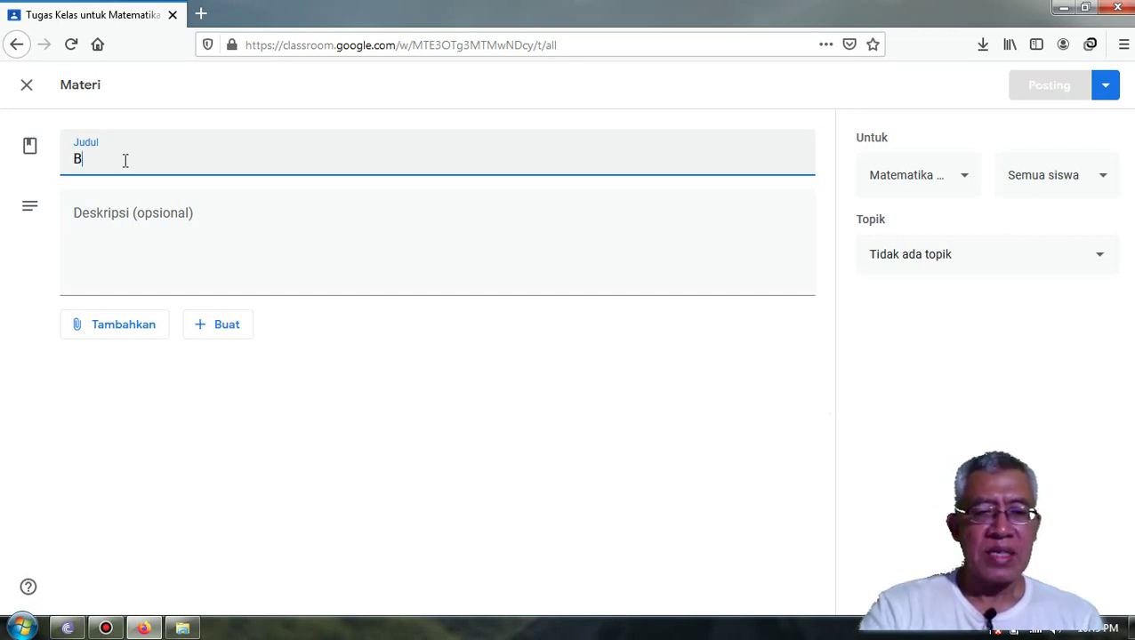
type("ilangan B")
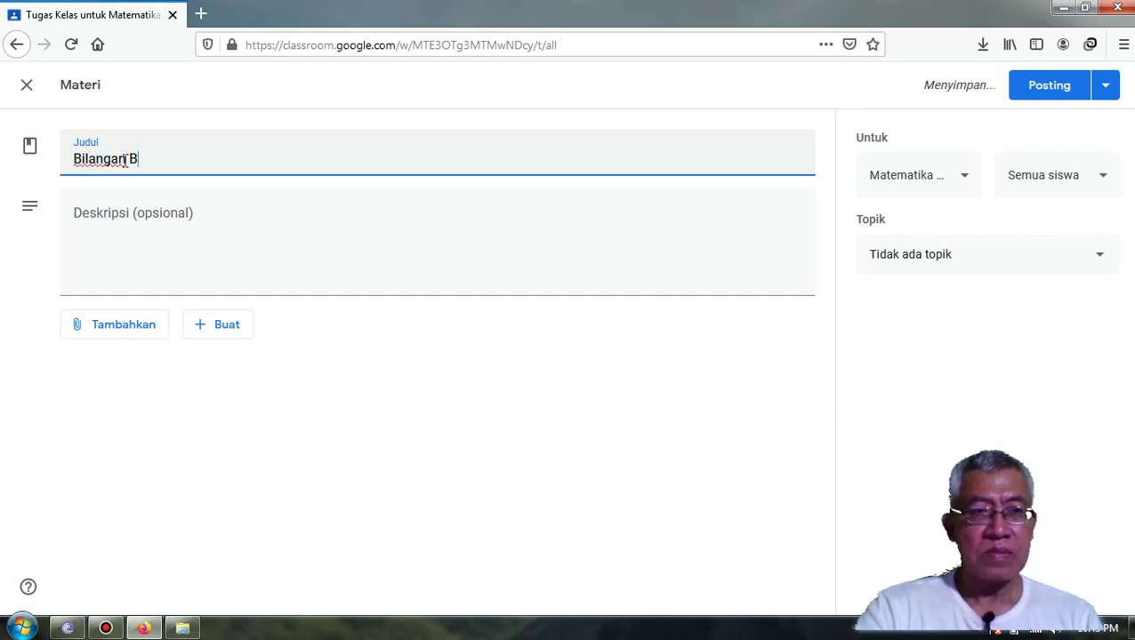
type("ulat")
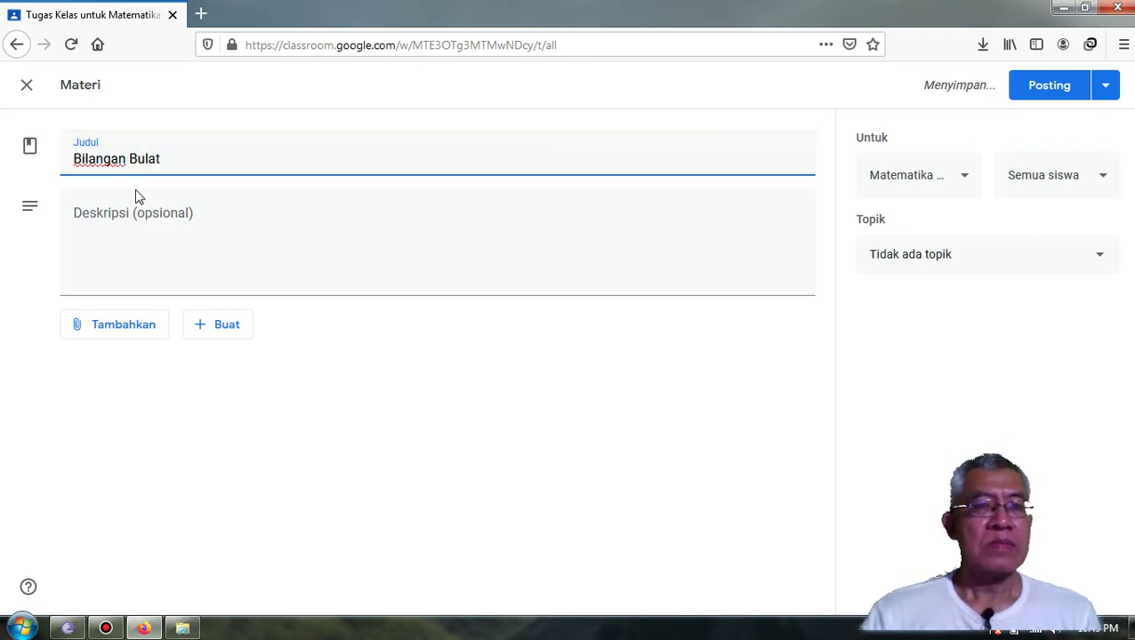
left_click(88, 235)
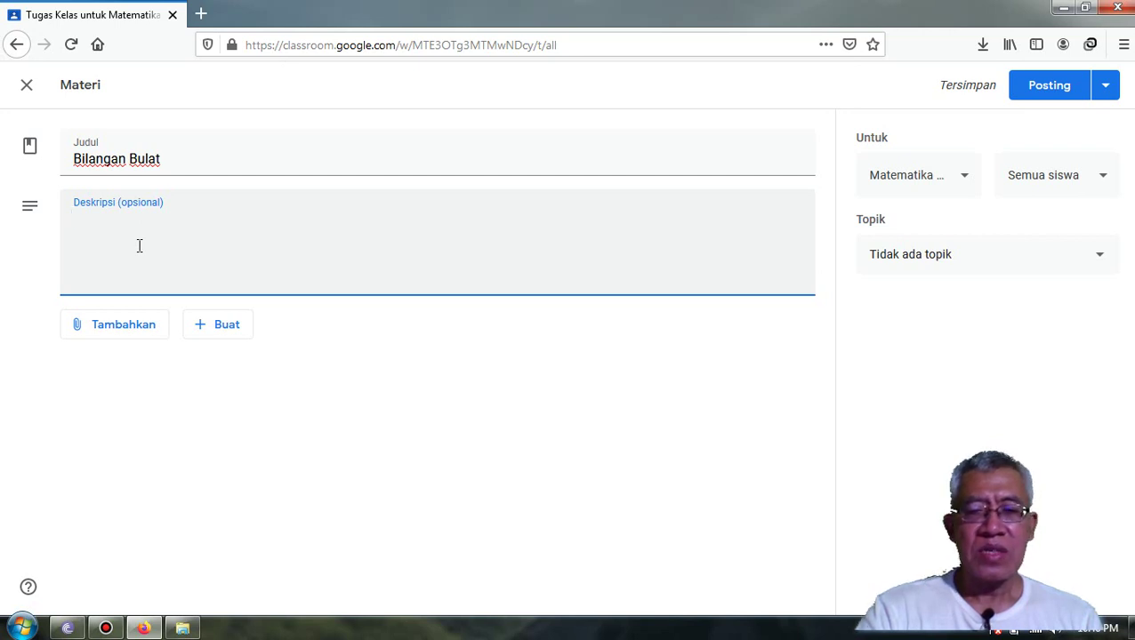
- Type the description 'Pada materi Bilangan Bulat ini yang dipelajari adalah sifat-sifat bilangan bulat', fixing typos
type("Pada")
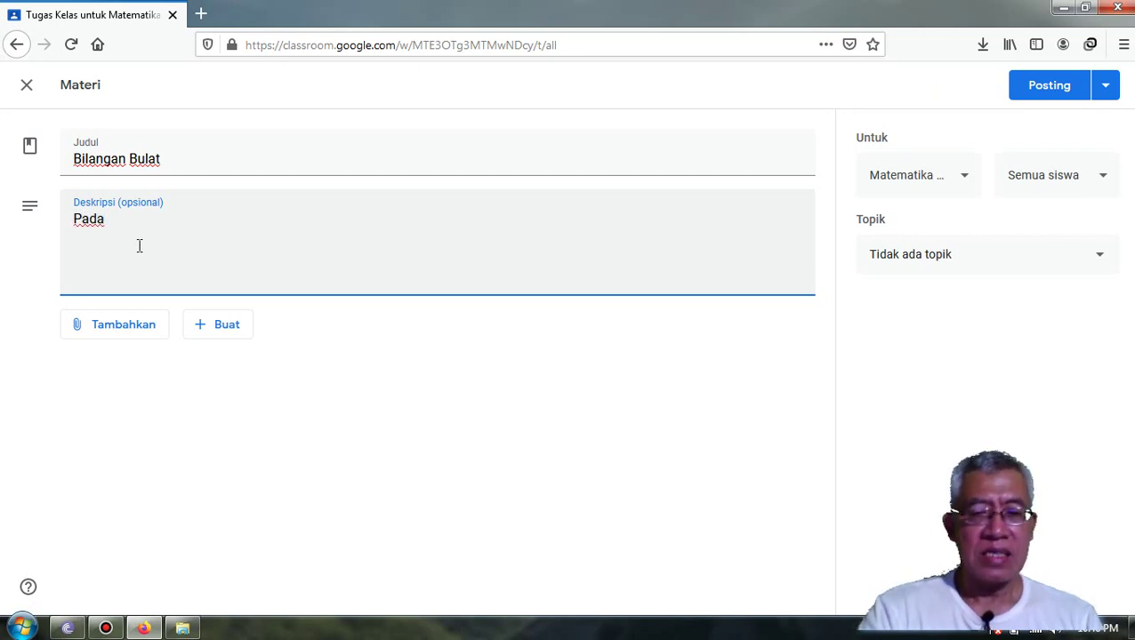
type(" mate")
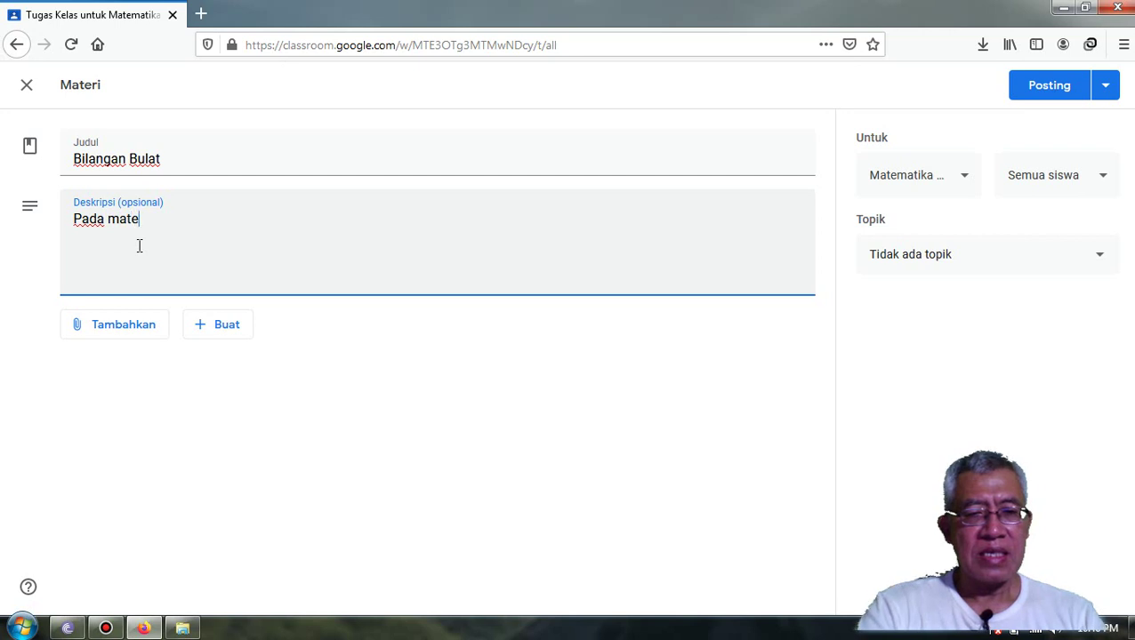
type("ri")
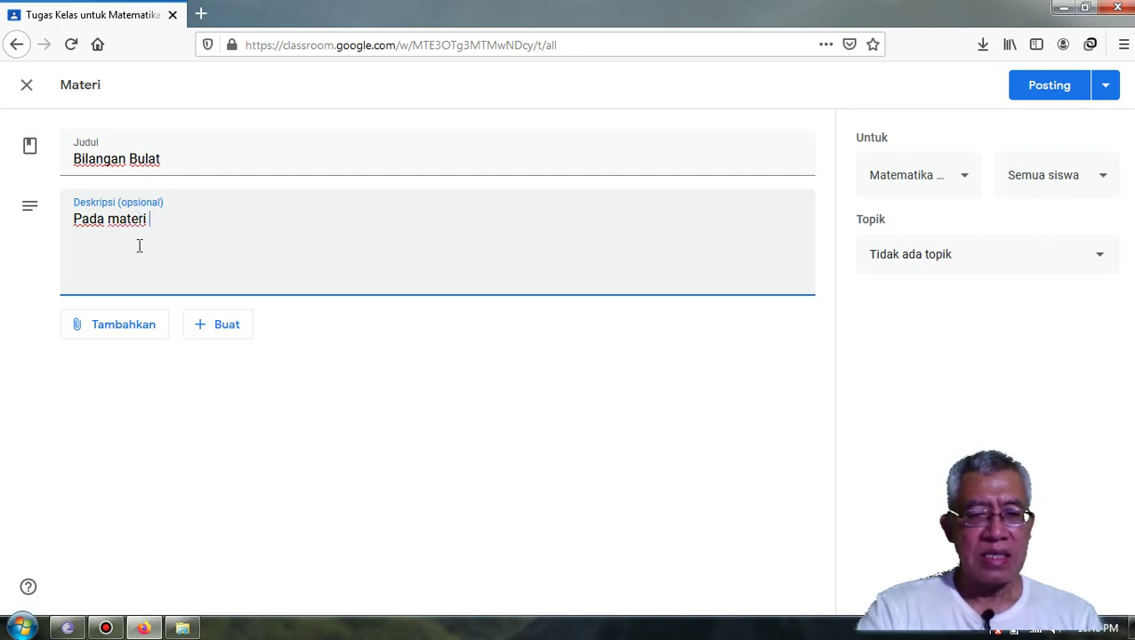
type(" B")
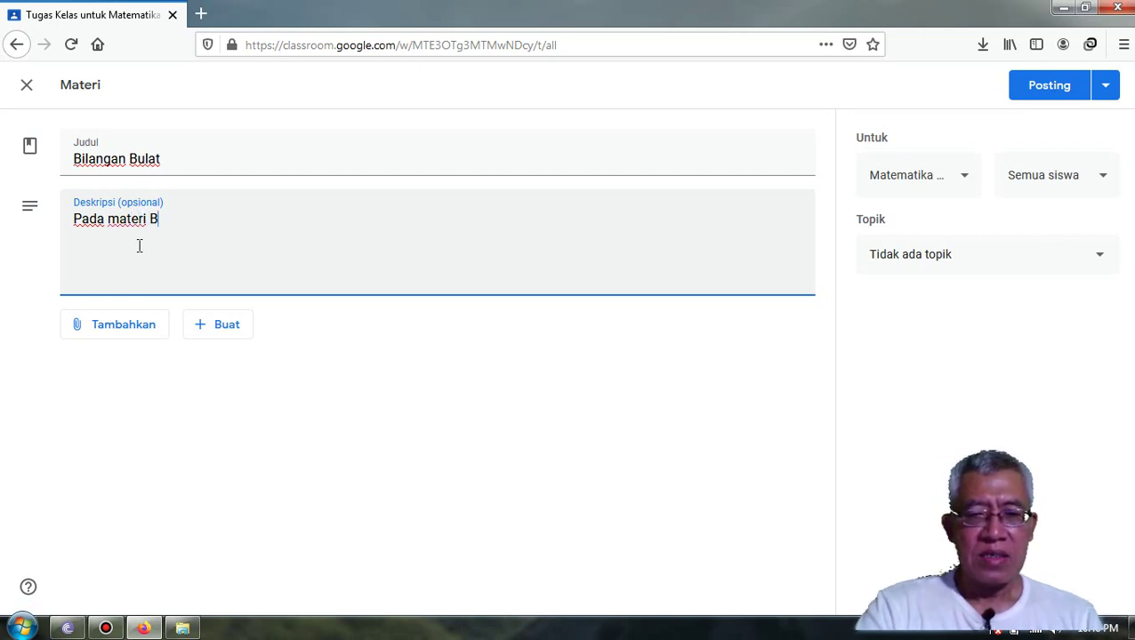
type("i")
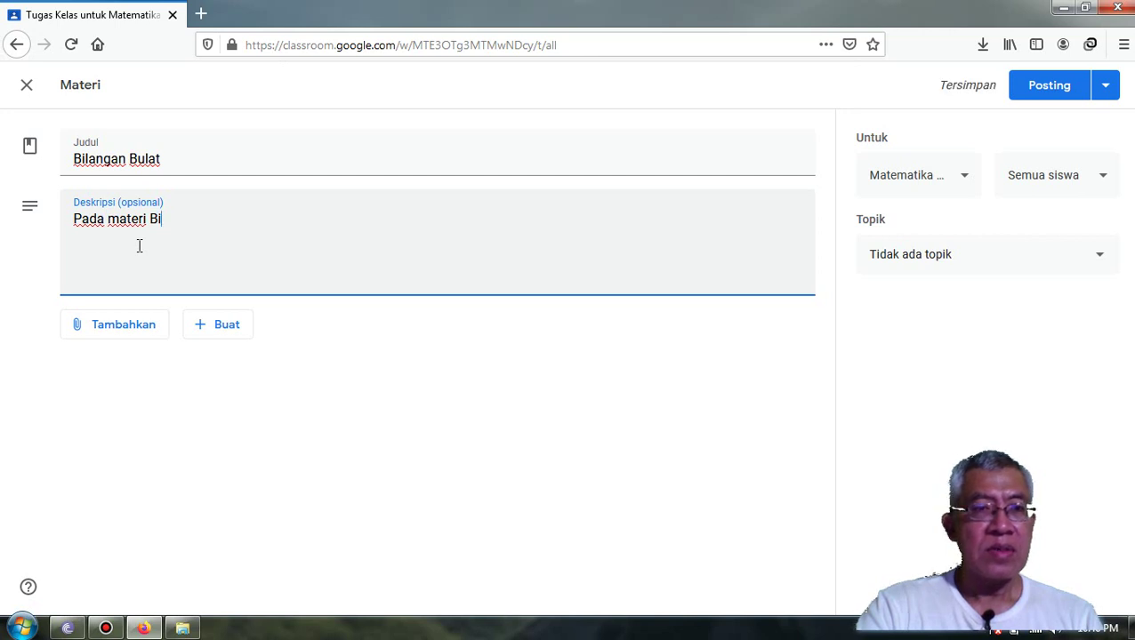
type("langan")
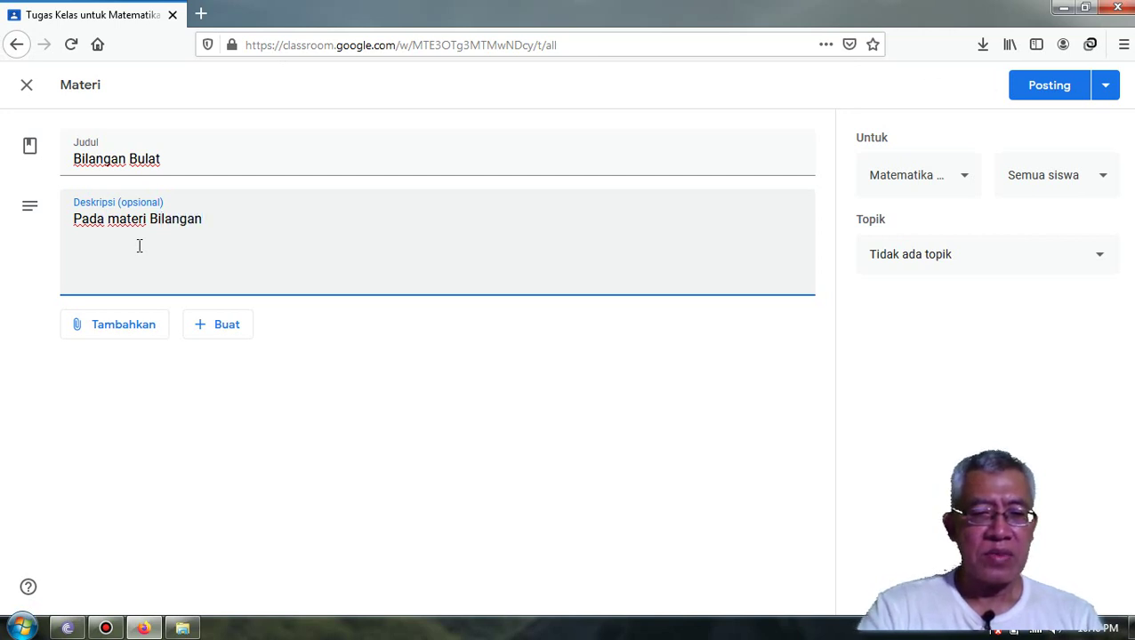
type(" B")
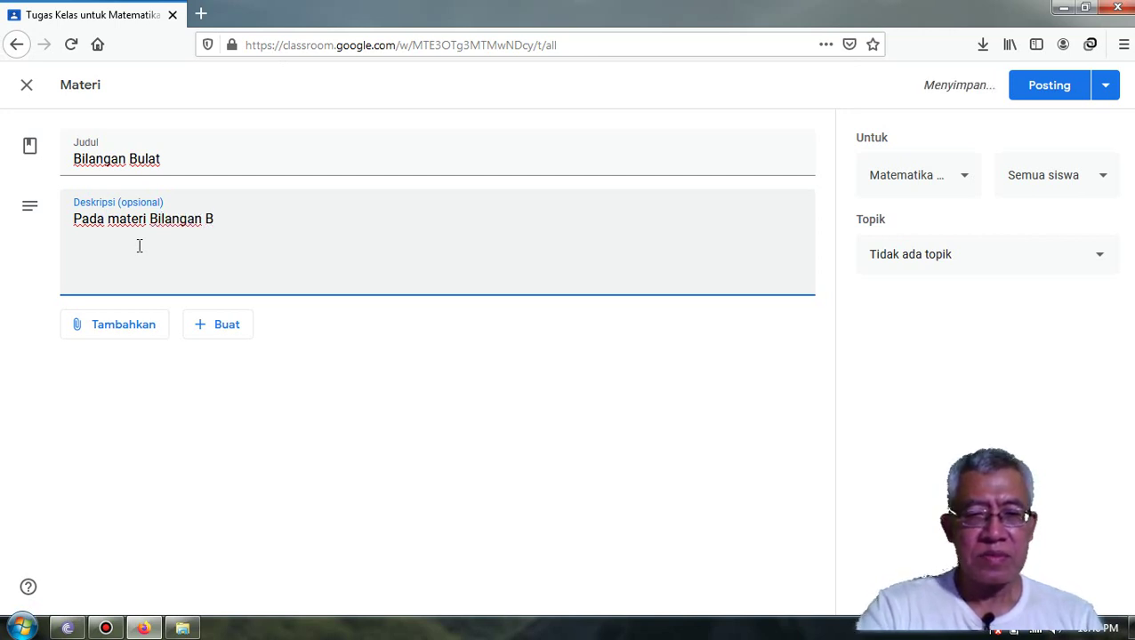
type("y")
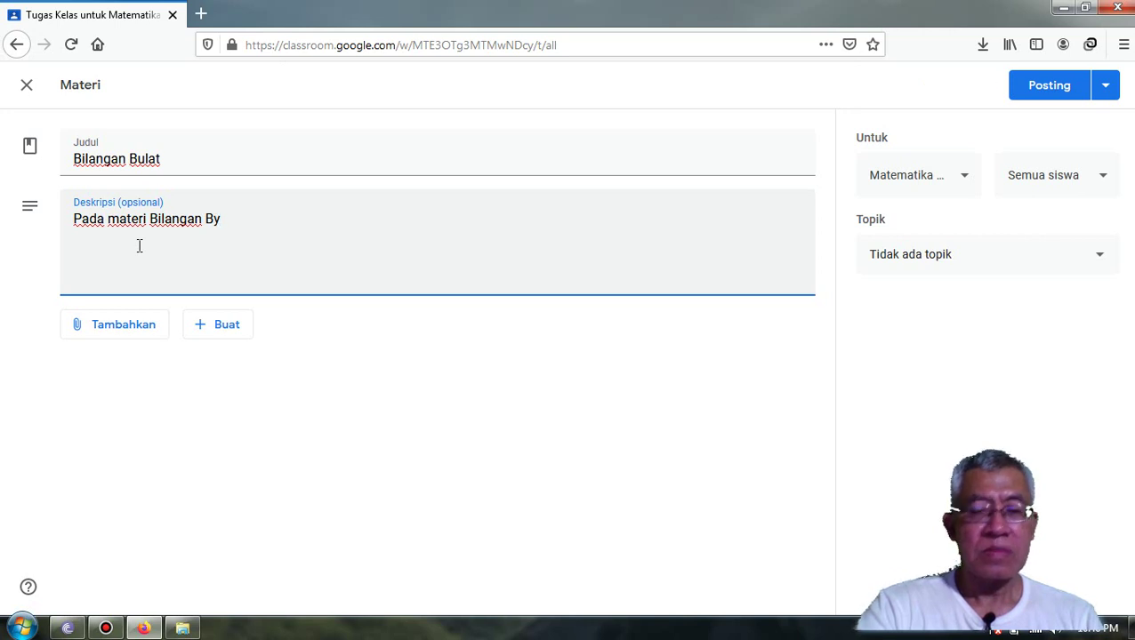
key("BackSpace")
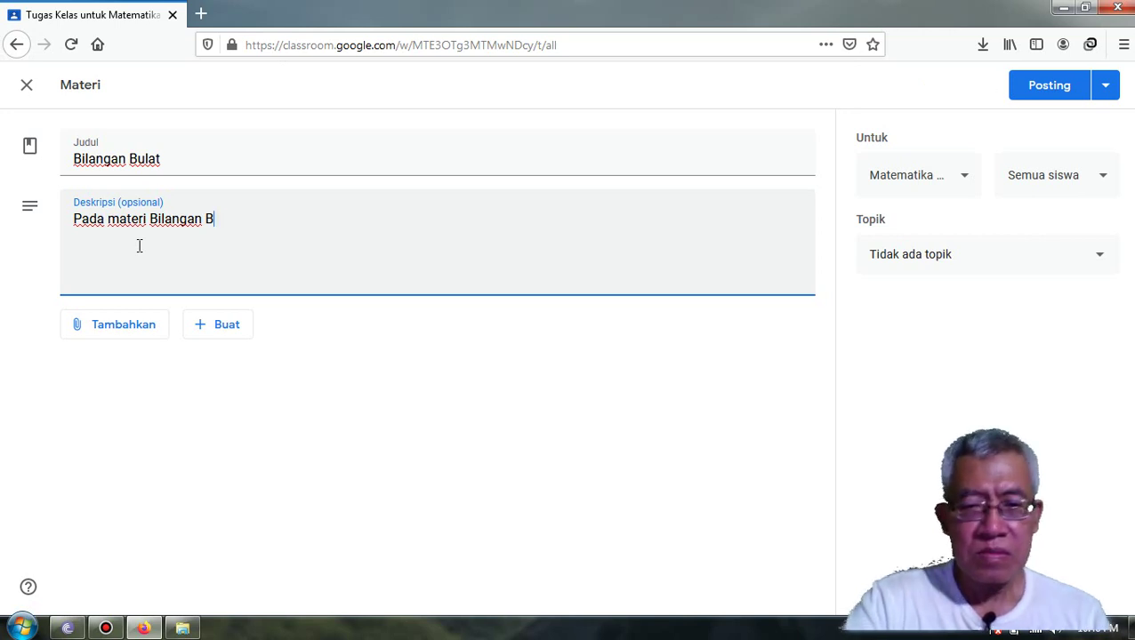
type("ulat un")
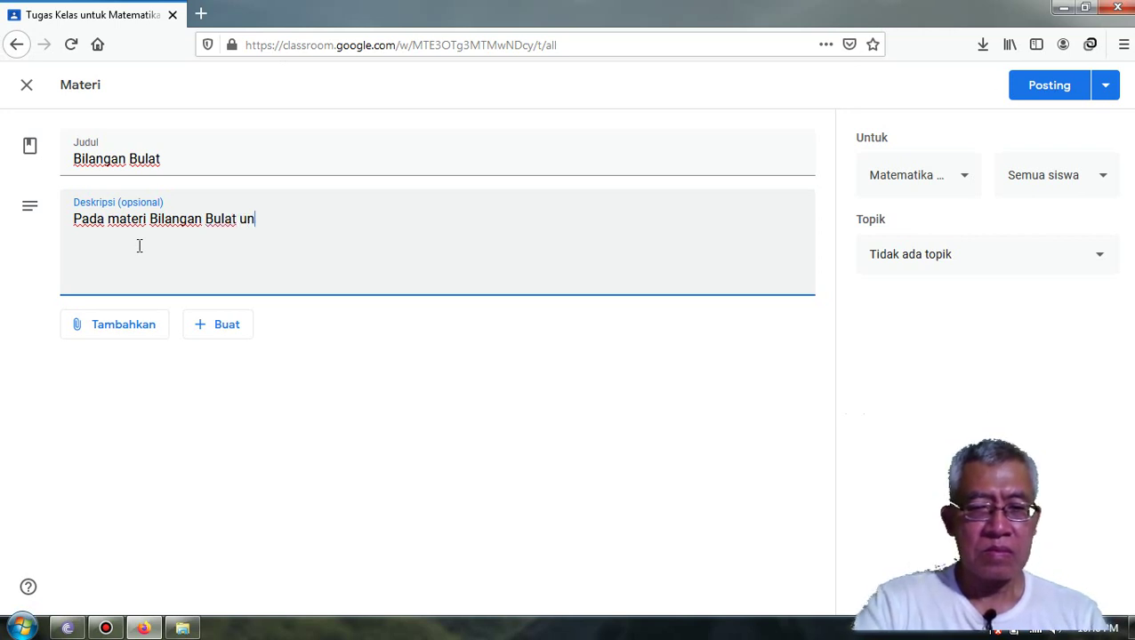
key("BackSpace")
key("BackSpace")
key("BackSpace")
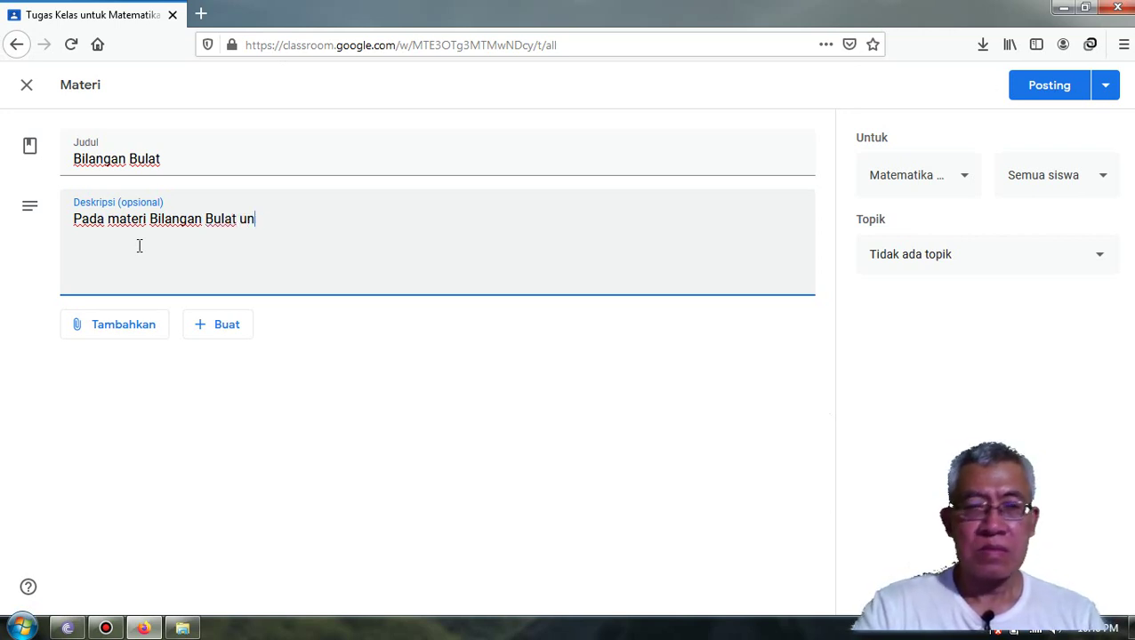
type("ini")
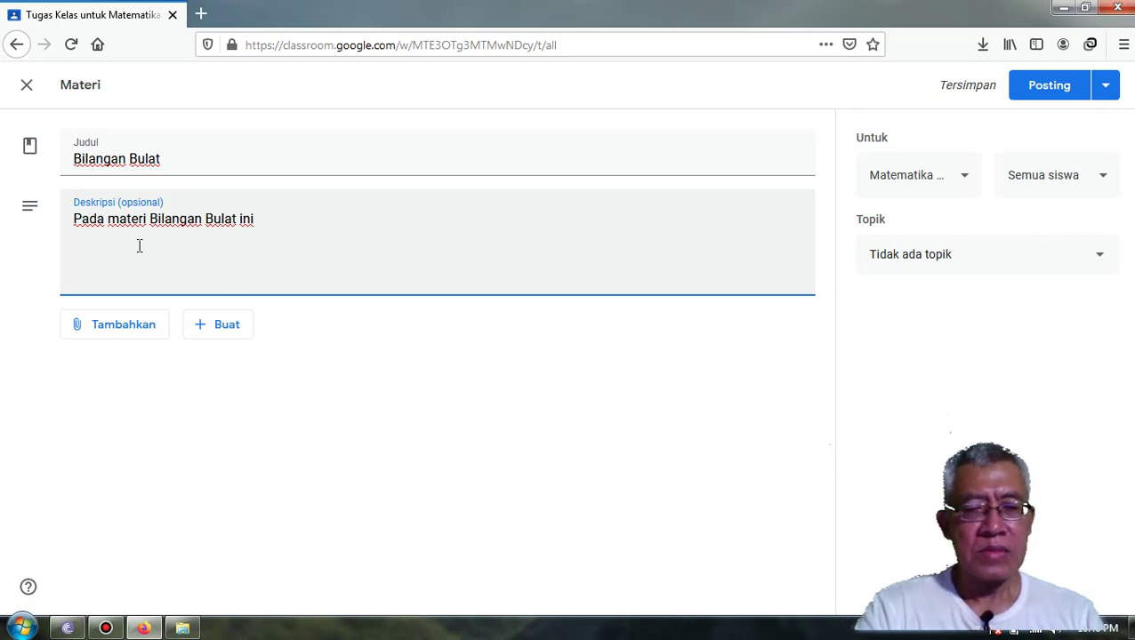
type("yang di")
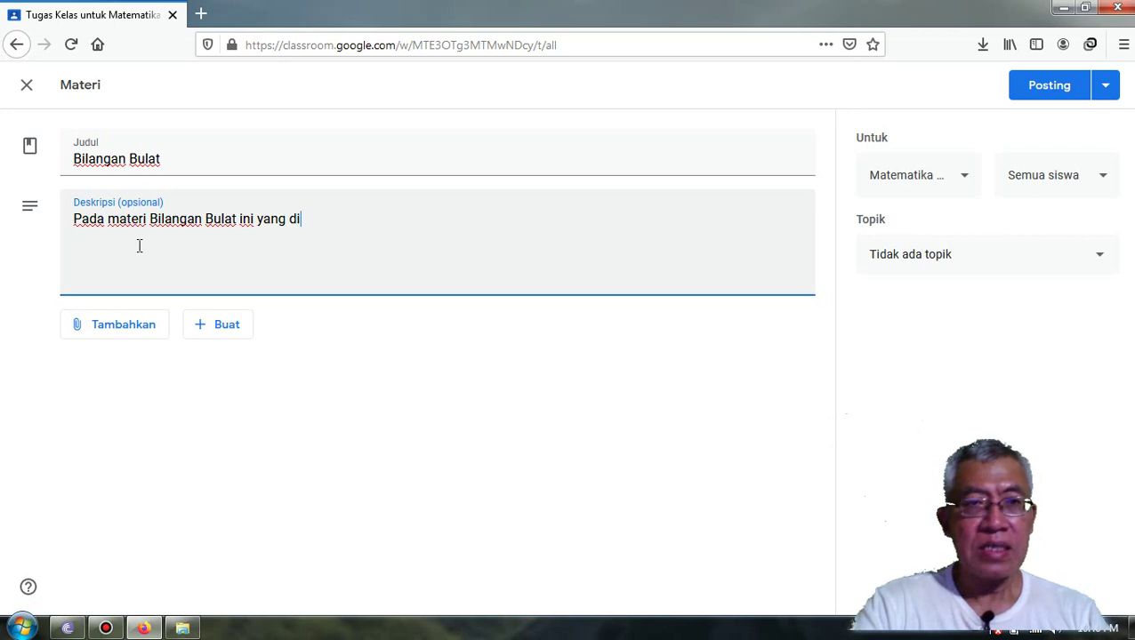
type("pela")
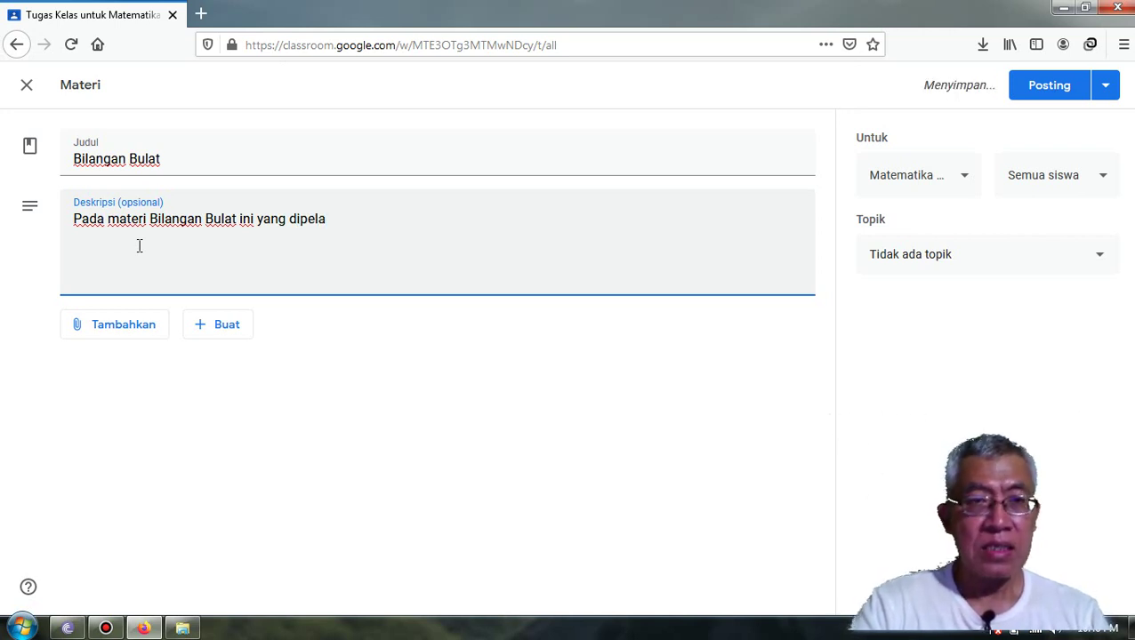
type("ja")
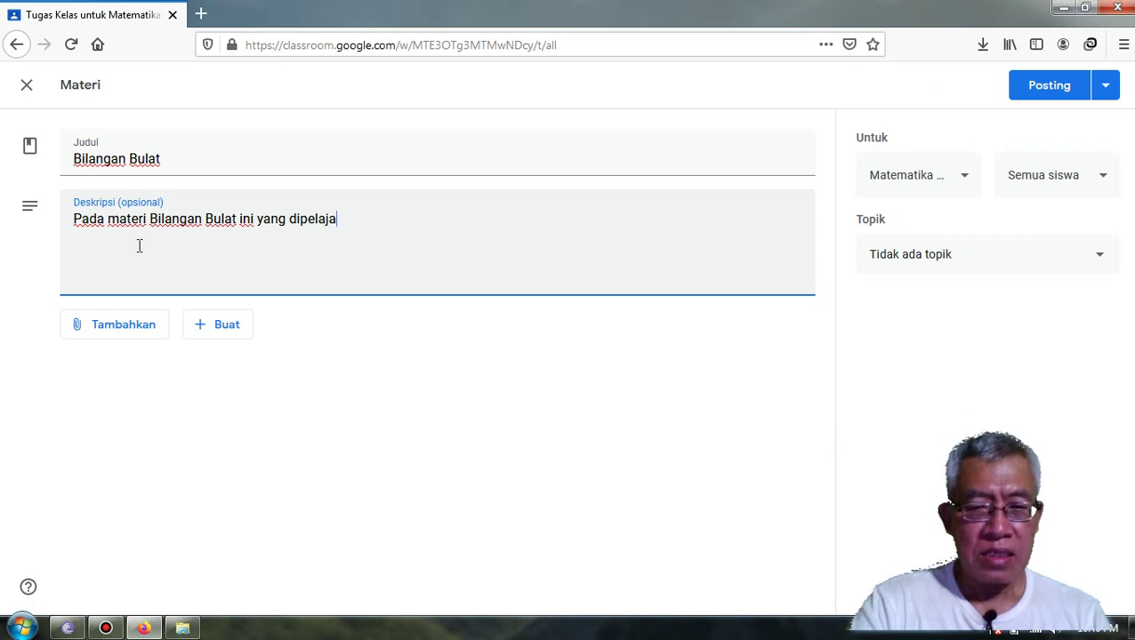
type("ri ada")
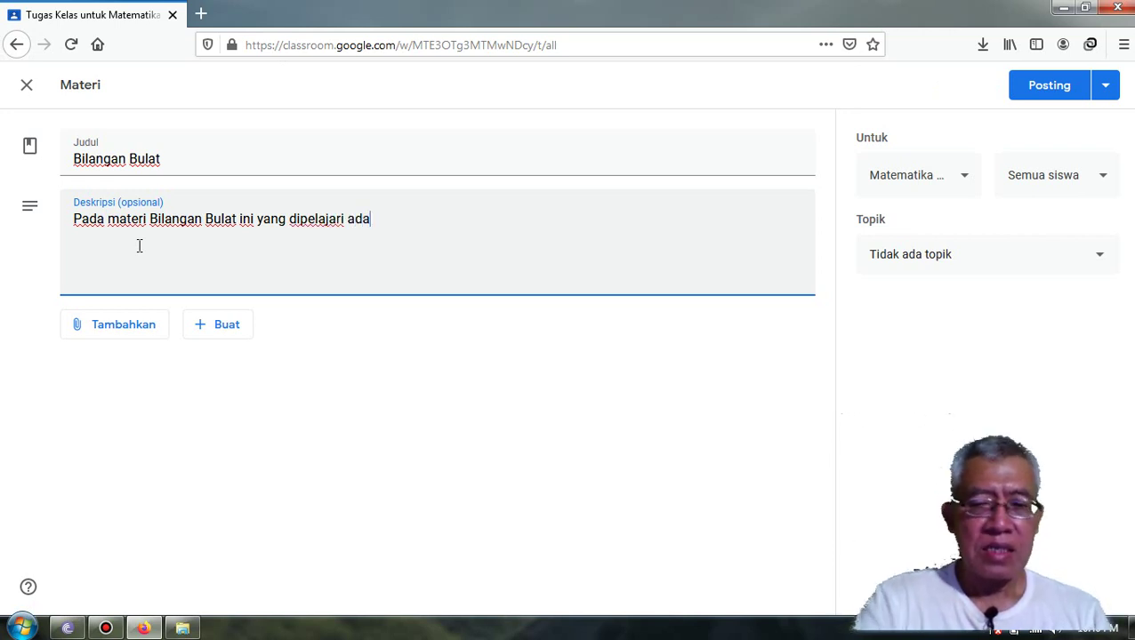
type("lah si")
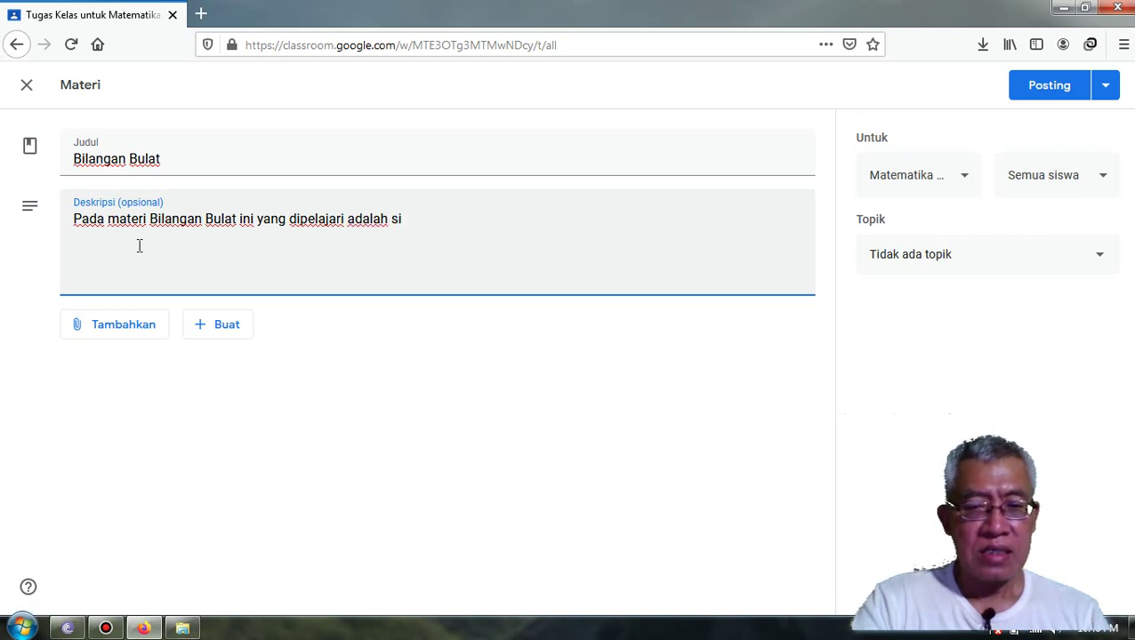
type("fat")
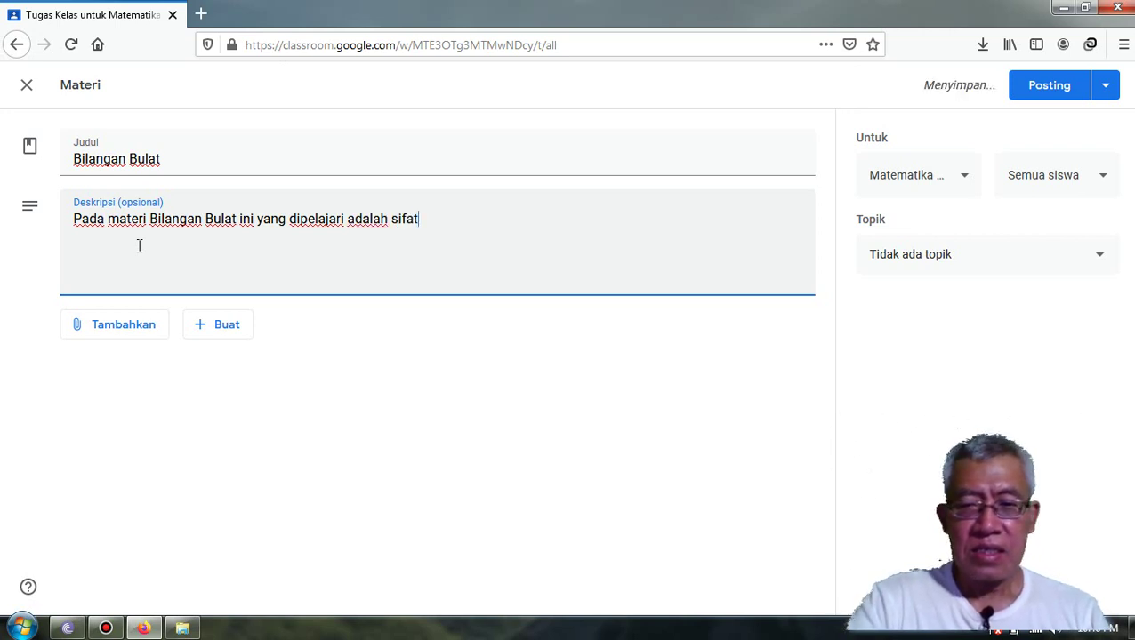
type("0")
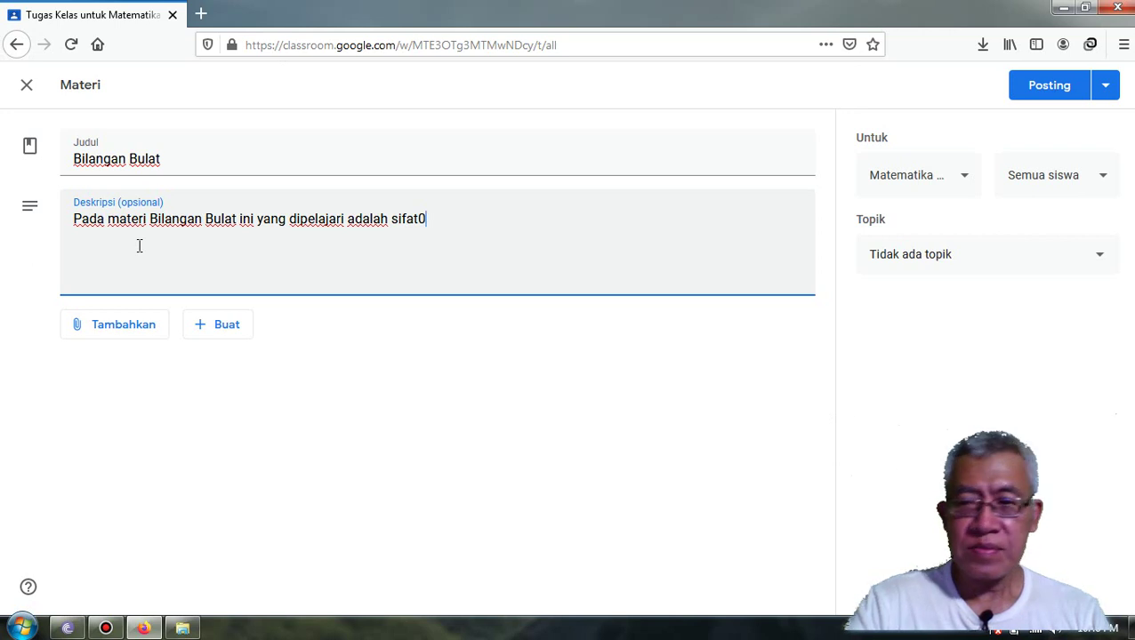
key("BackSpace")
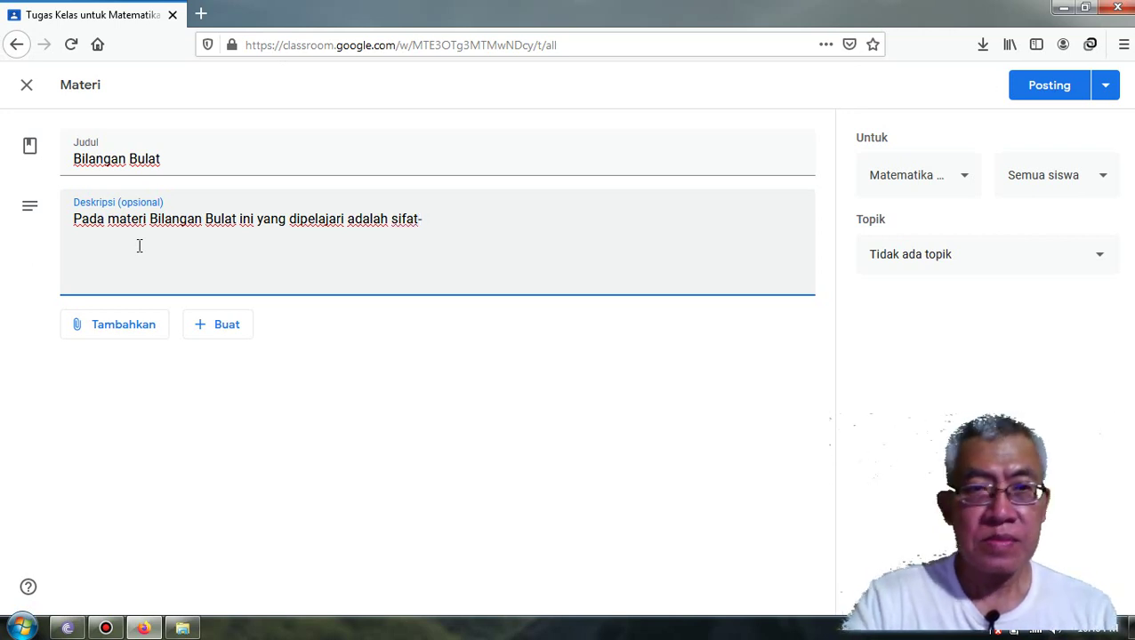
type("-si")
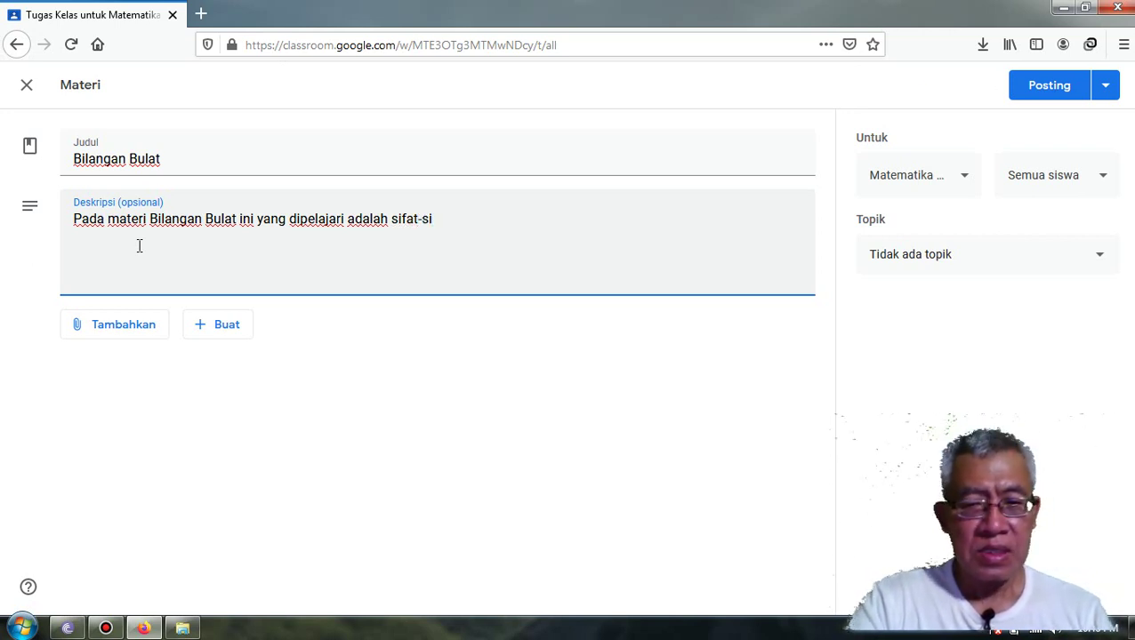
type("fat")
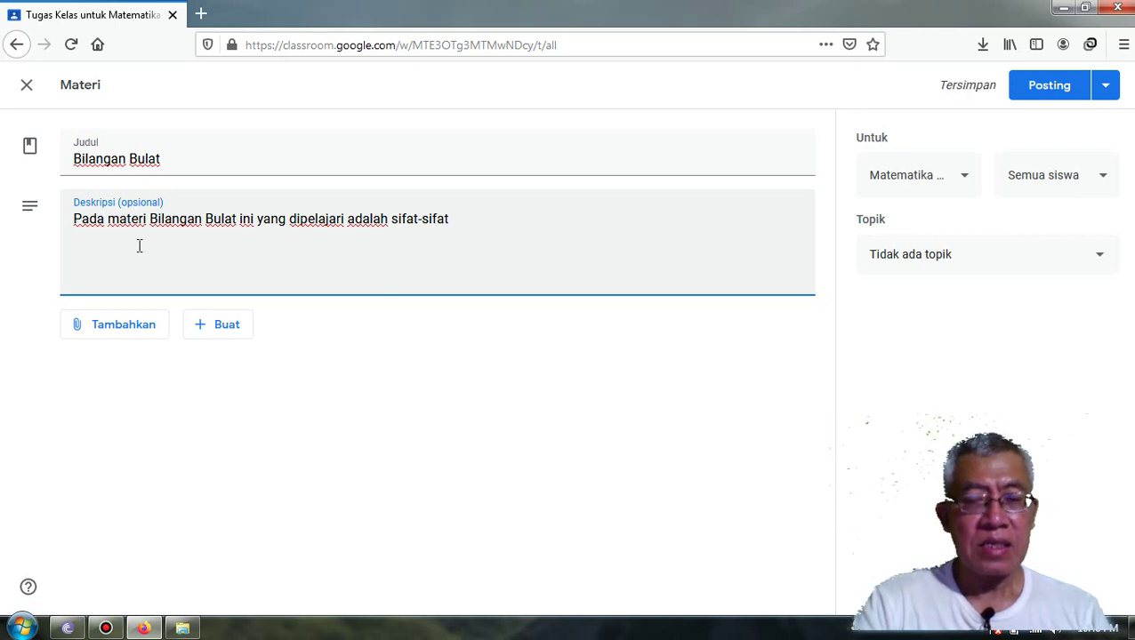
type(" bilangan")
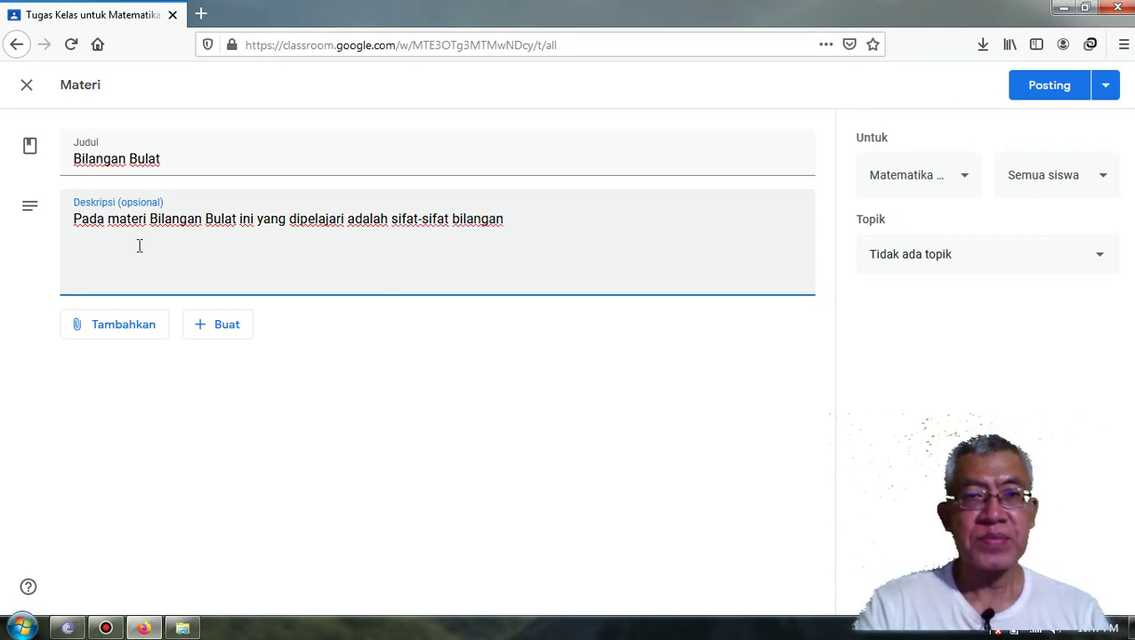
type(" bulat")
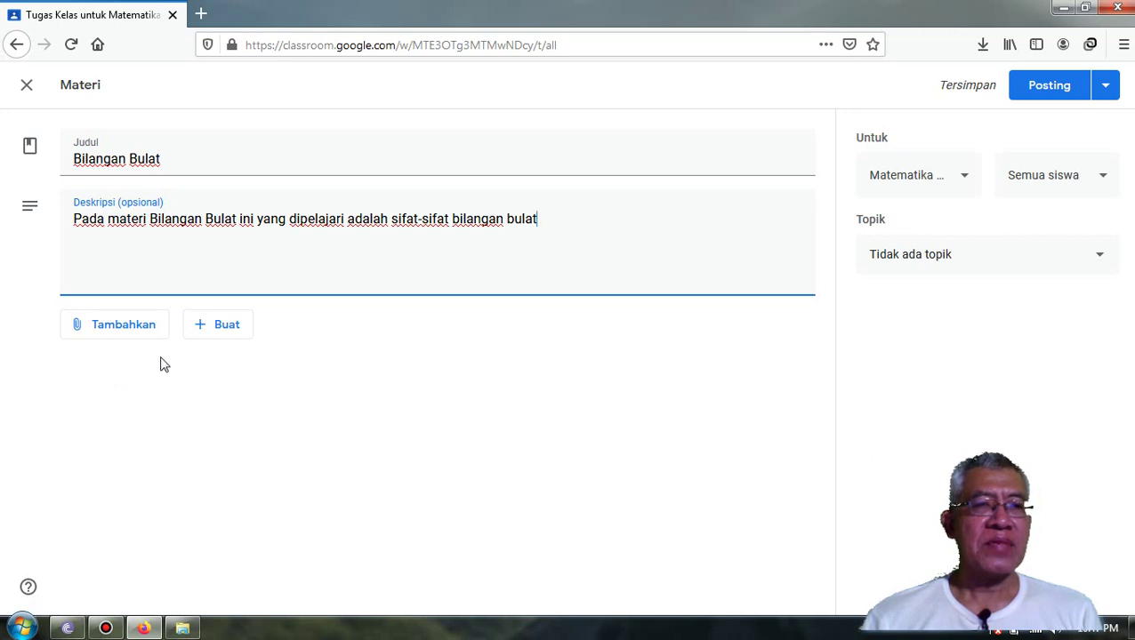
- Choose File from the attachment options and switch the Sisipkan file dialog to UPLOAD
left_click(110, 329)
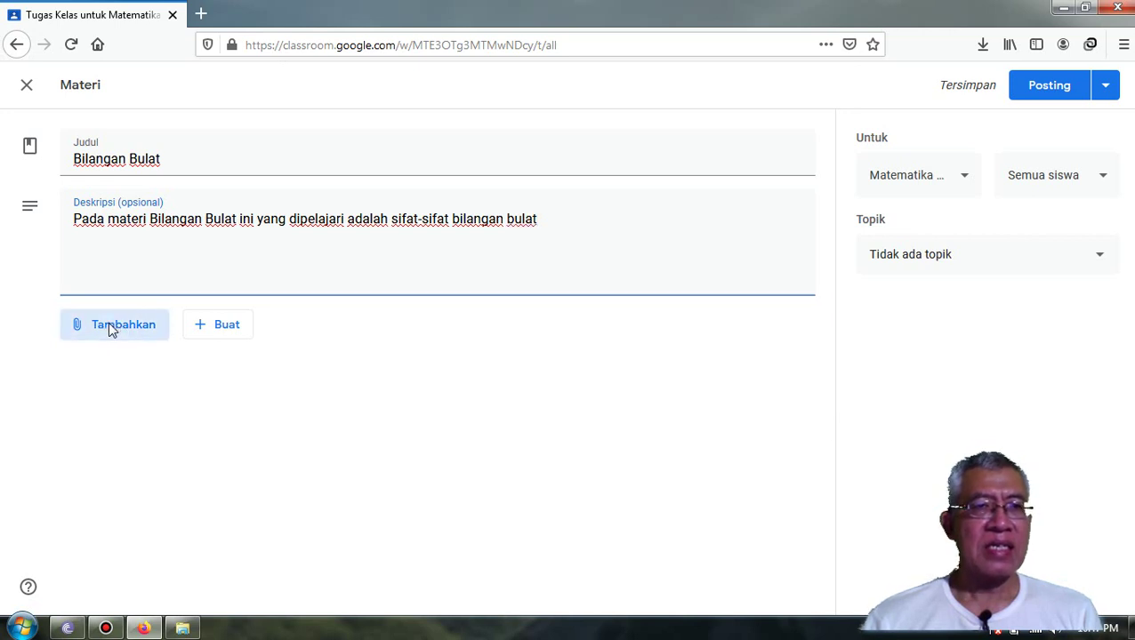
left_click(110, 329)
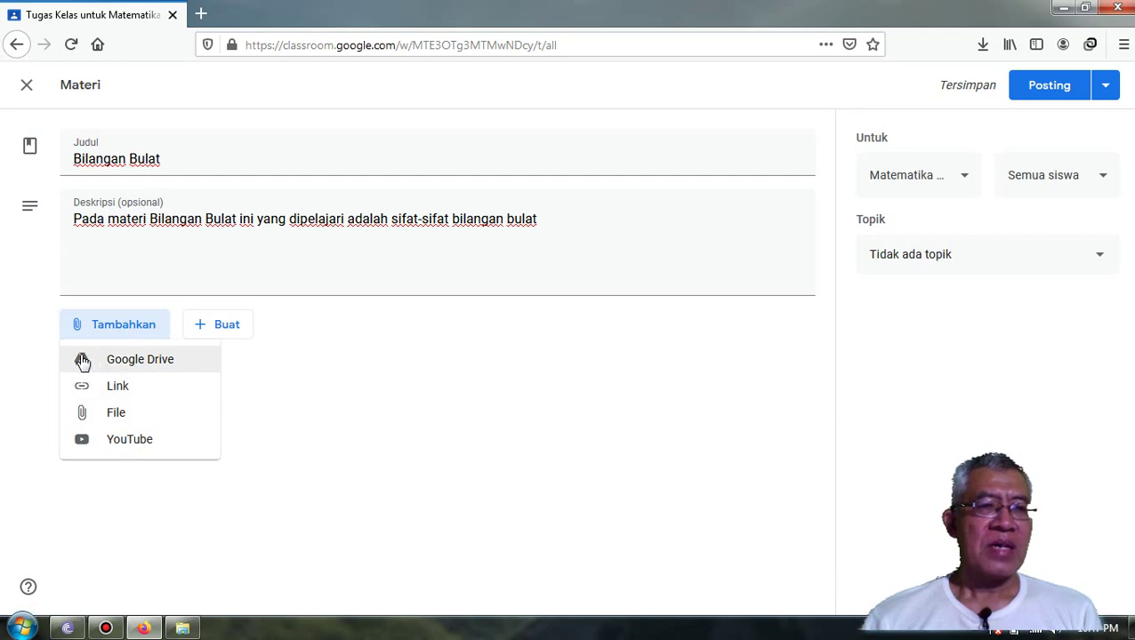
left_click(116, 415)
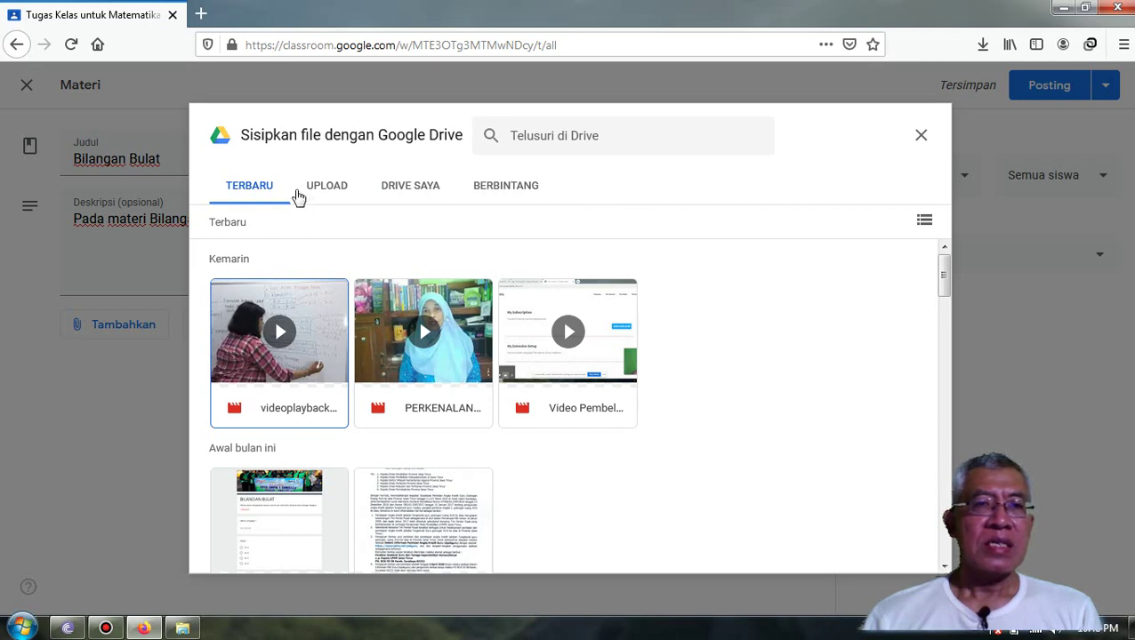
left_click(255, 192)
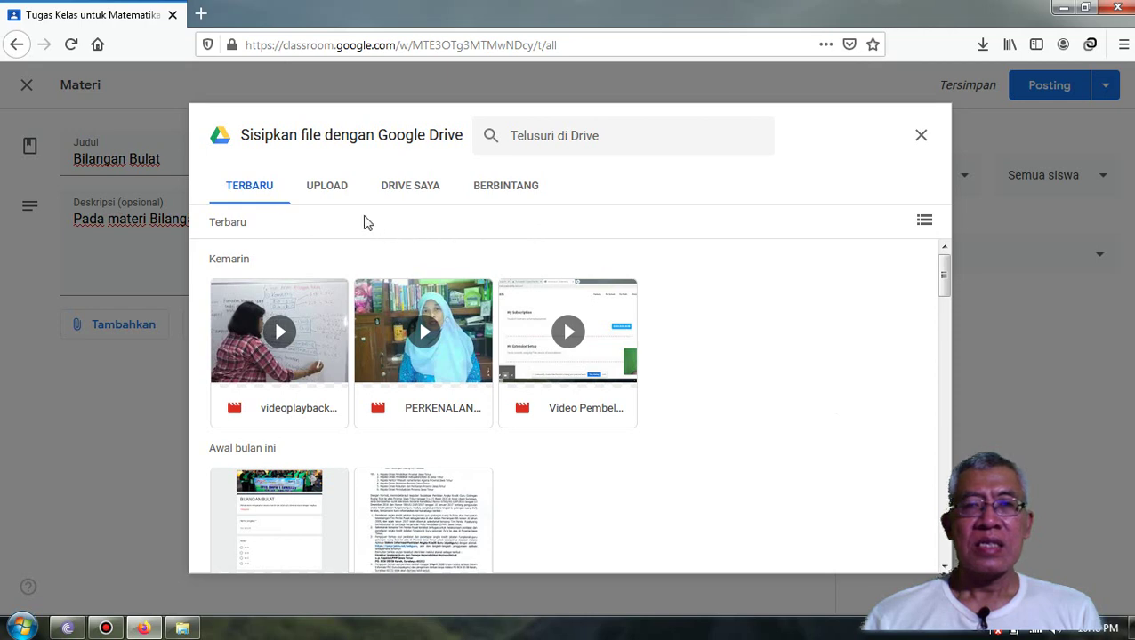
left_click(328, 192)
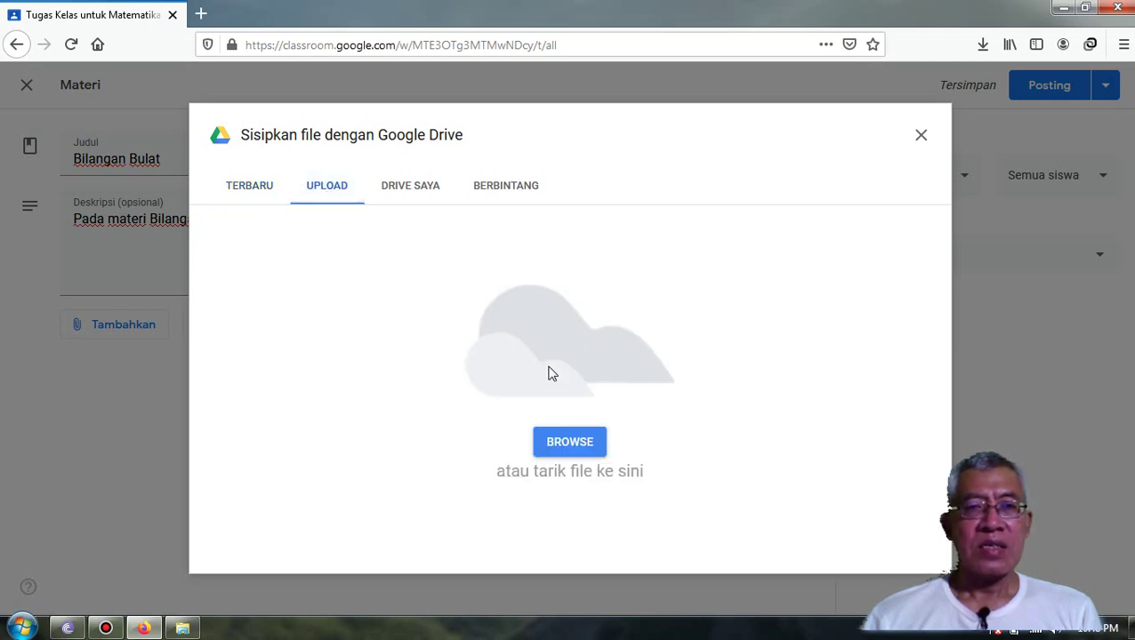
- Upload RPP MTK 1 Lembar SMP.docx from D:\Kurikulum\RPP as the material's attachment
left_click(568, 444)
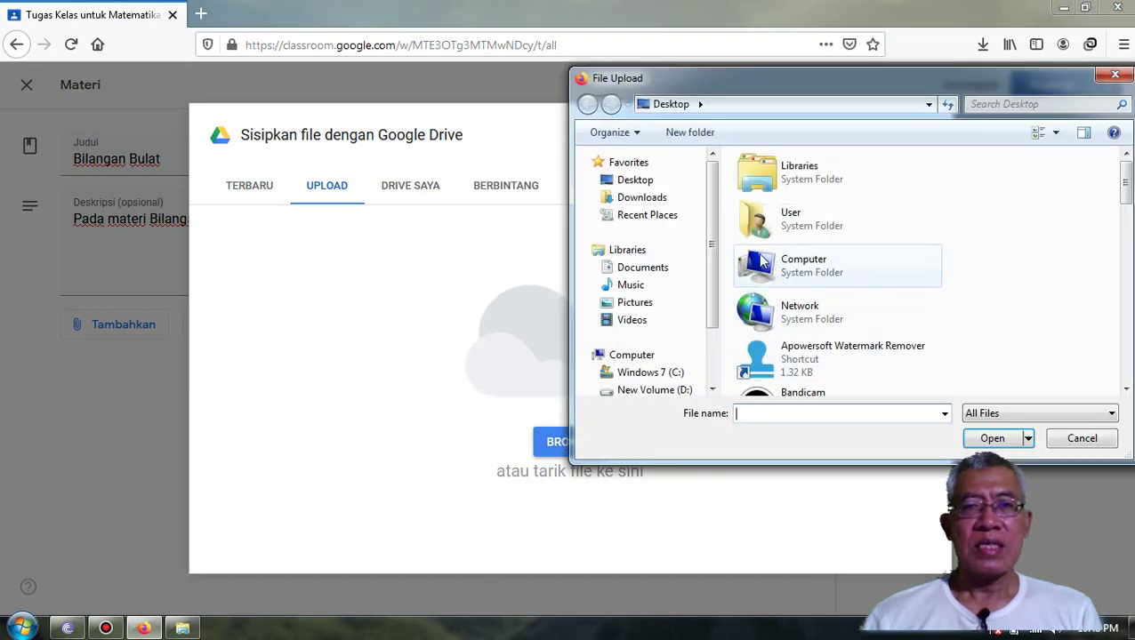
left_click_drag(716, 255, 712, 293)
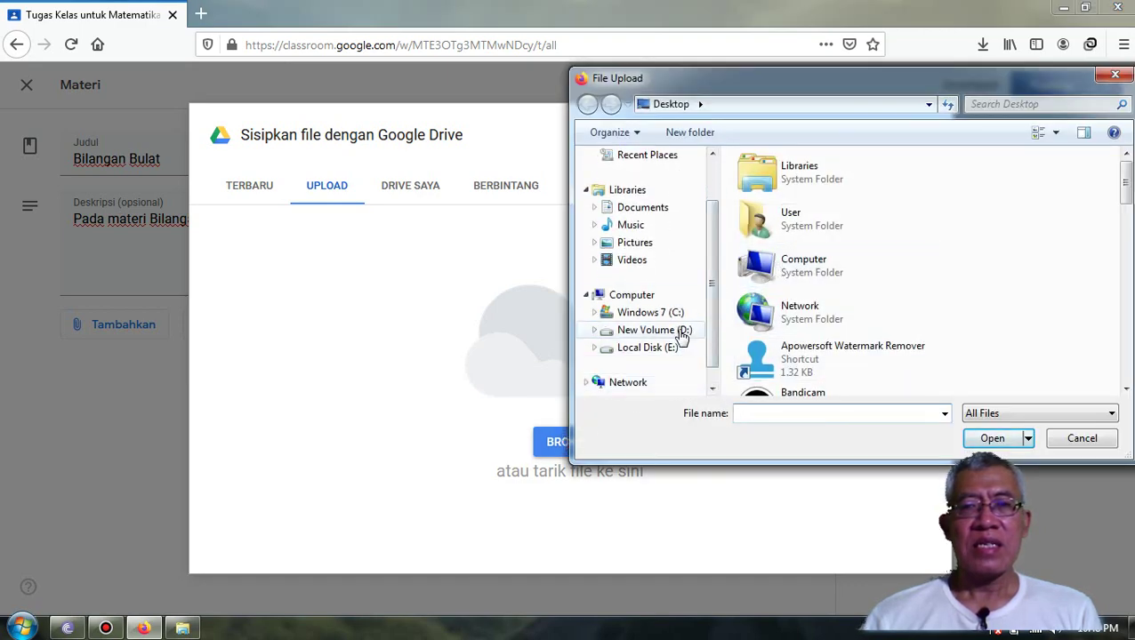
left_click(674, 332)
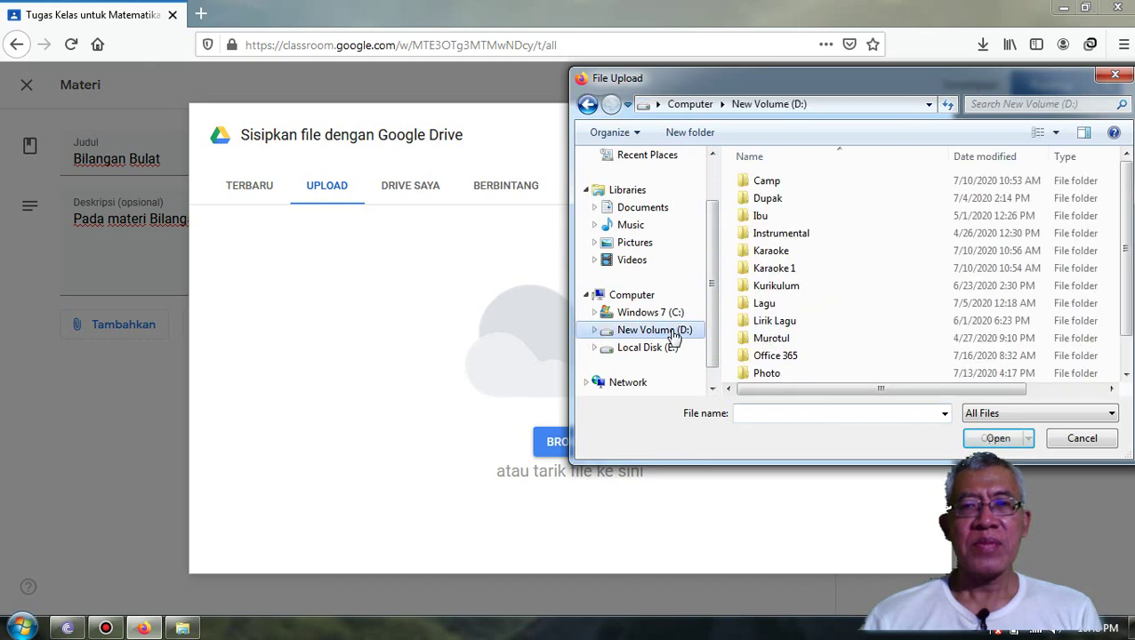
double_click(794, 289)
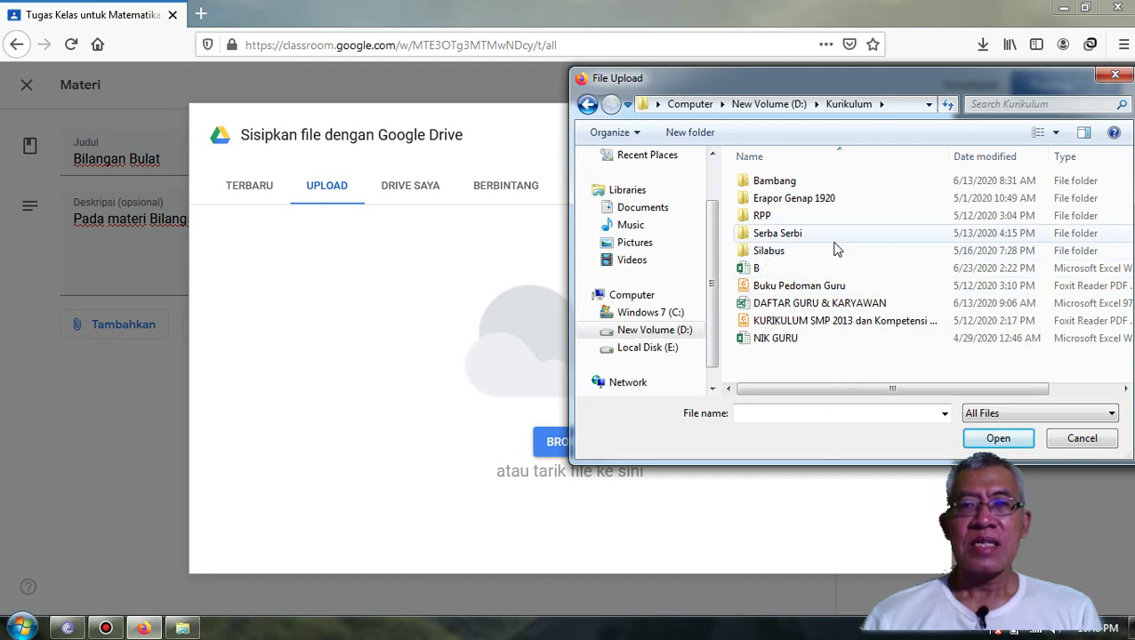
double_click(765, 216)
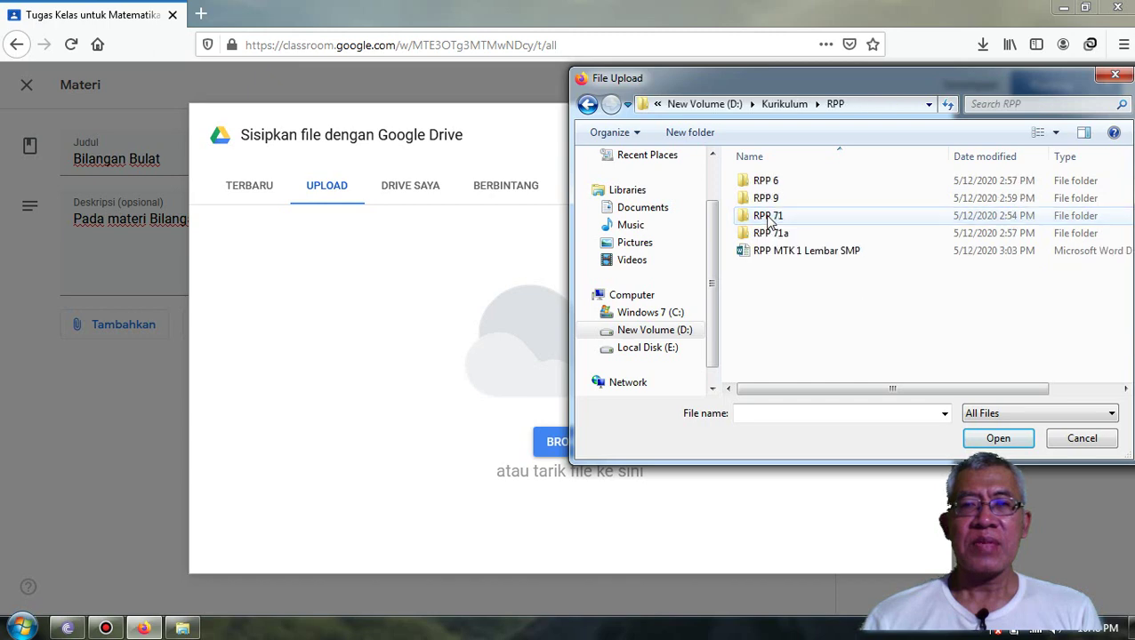
left_click(795, 254)
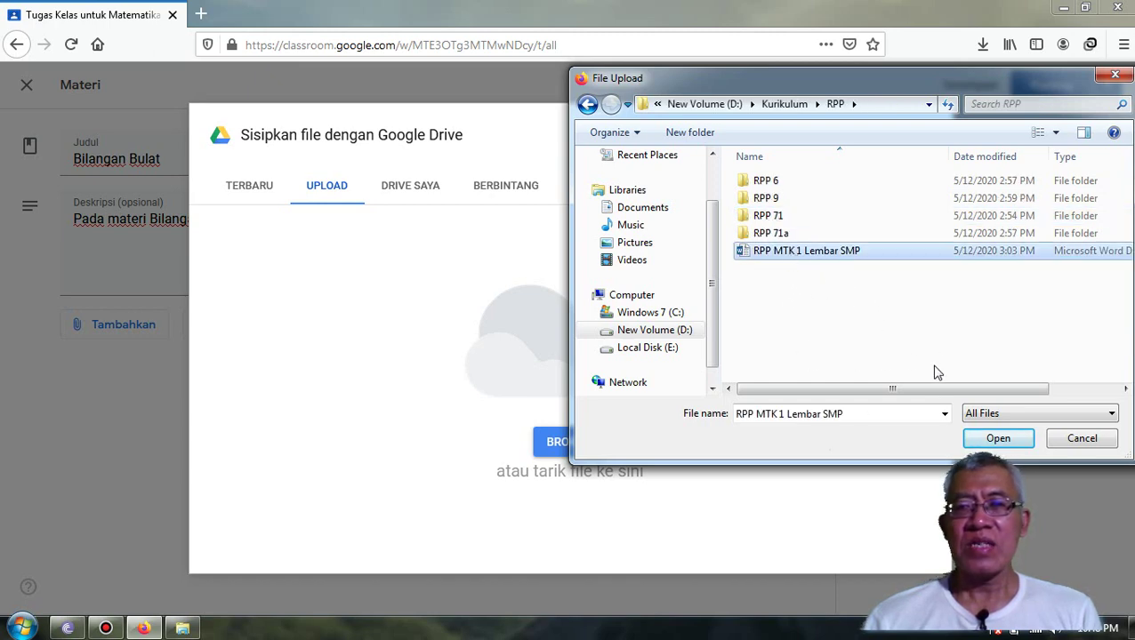
left_click(992, 438)
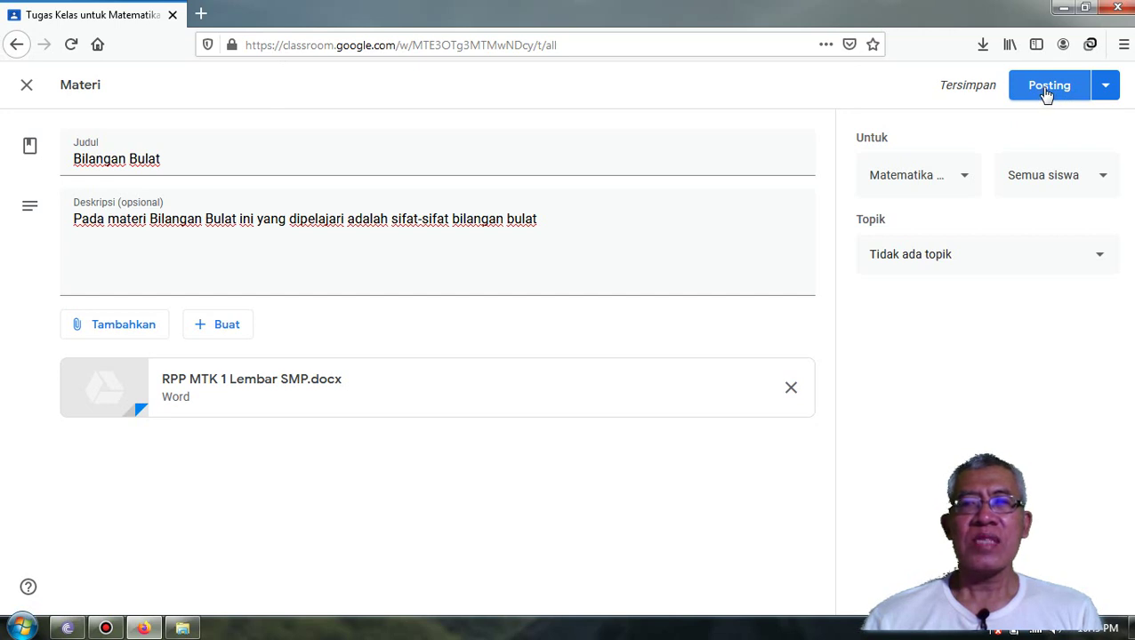
- Post the Bilangan Bulat material and check it on the Tugas Kelas page
left_click(1047, 92)
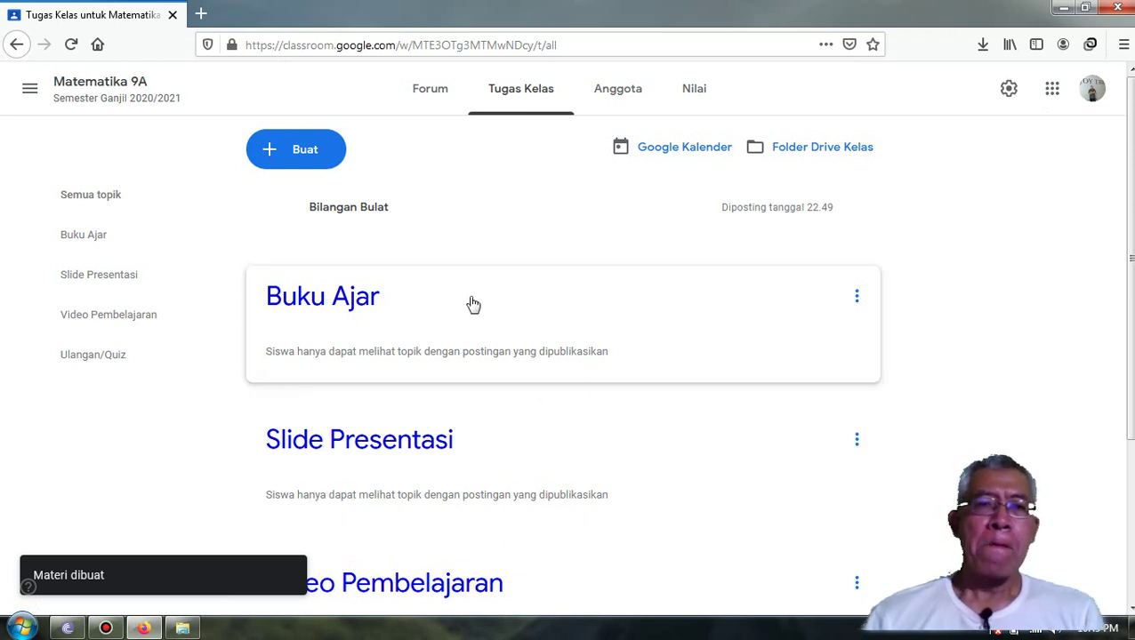
scroll(473, 306, "down", 1)
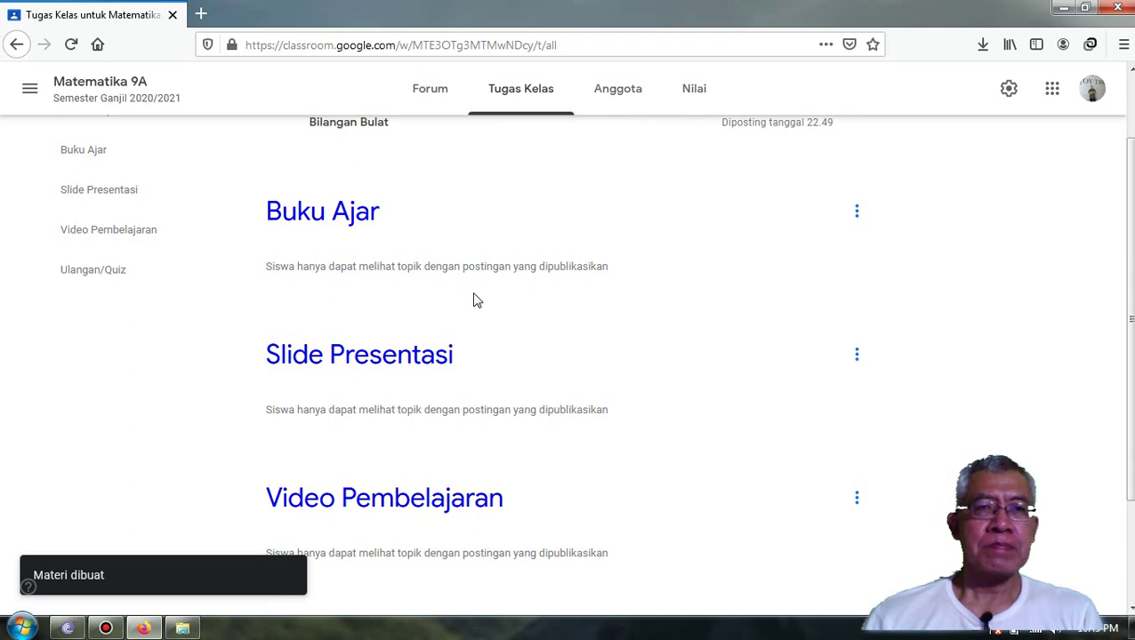
scroll(473, 303, "up", 1)
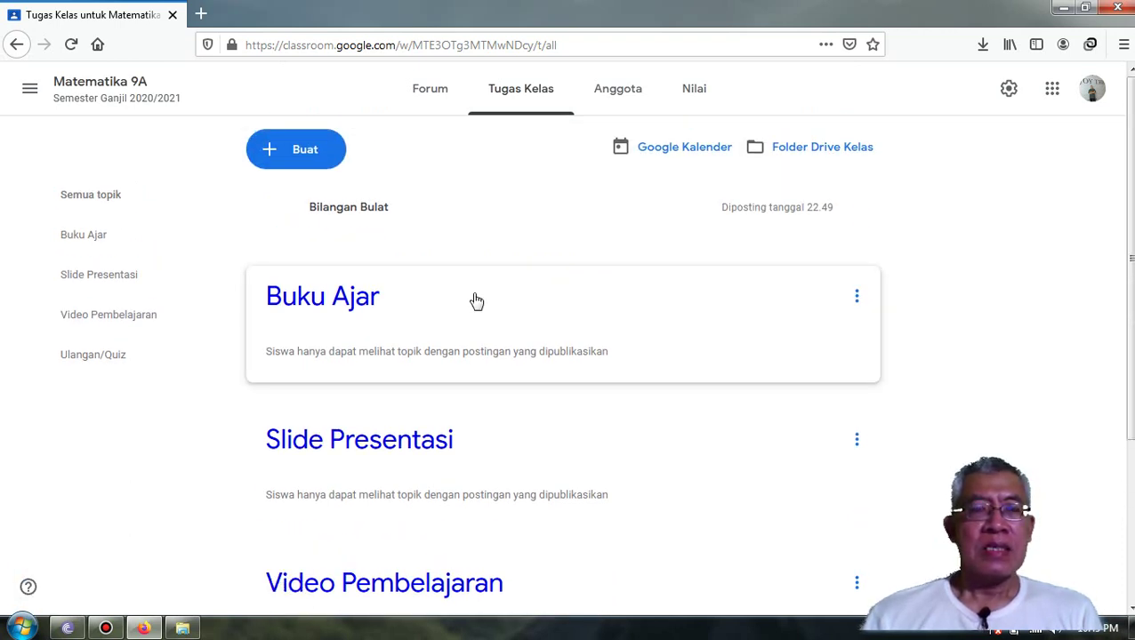
scroll(476, 301, "down", 3)
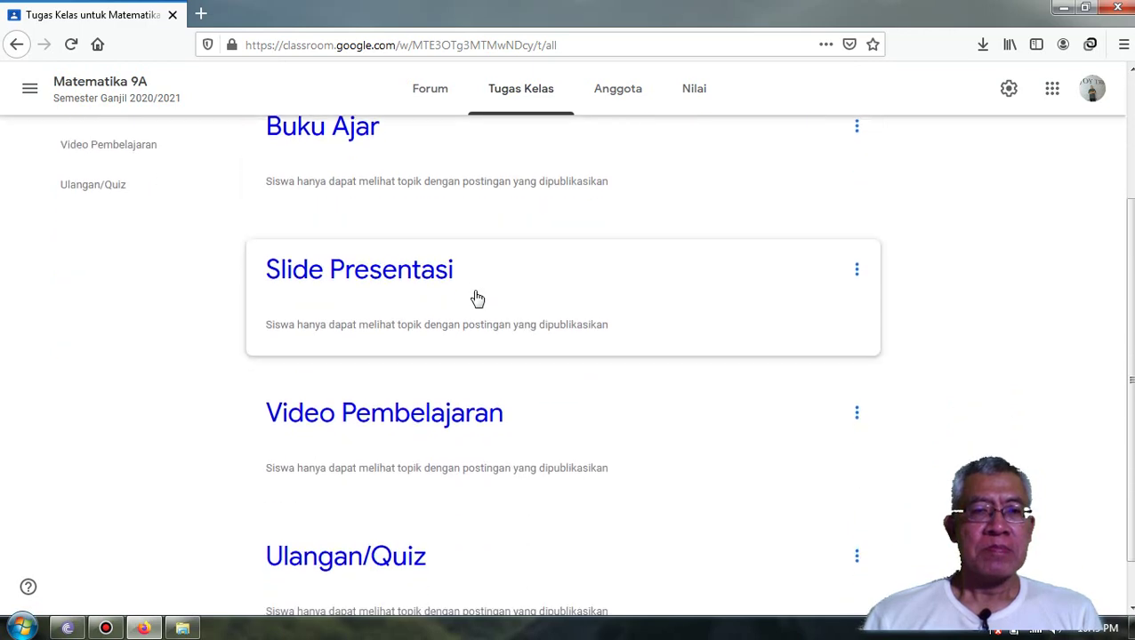
scroll(478, 297, "up", 3)
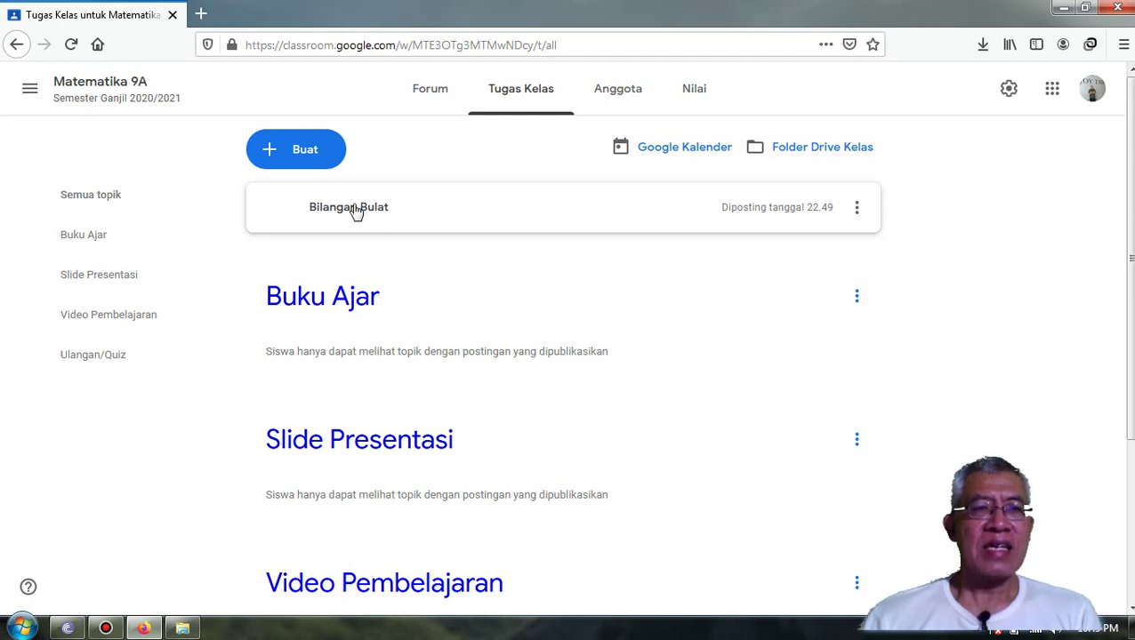
left_click_drag(355, 221, 352, 287)
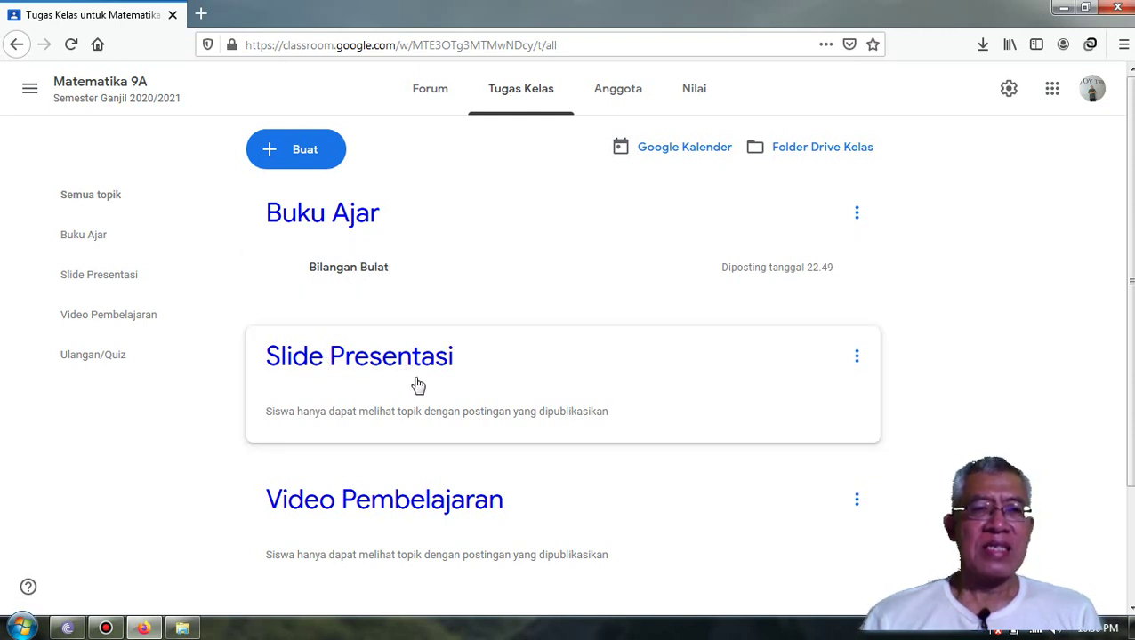
scroll(398, 463, "down", 2)
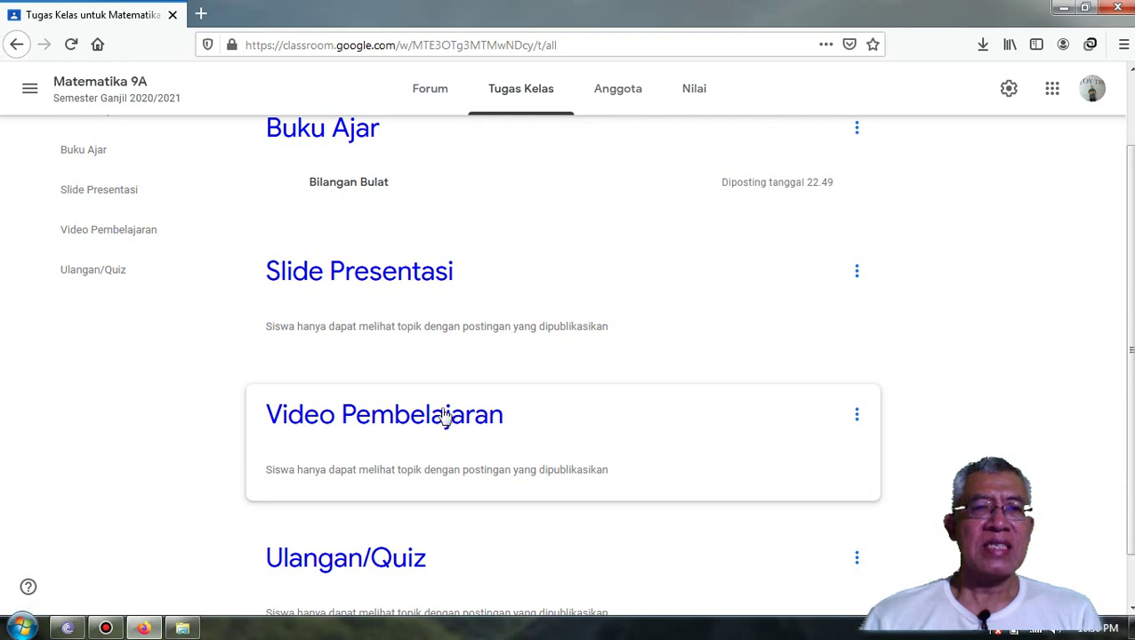
scroll(441, 400, "up", 2)
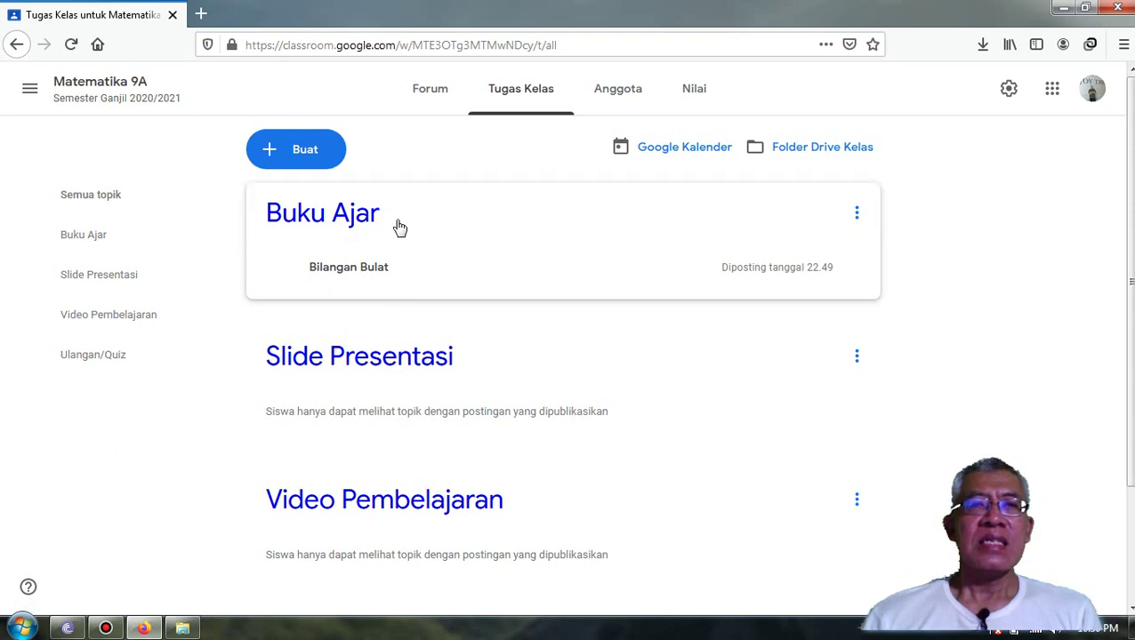
scroll(396, 352, "down", 3)
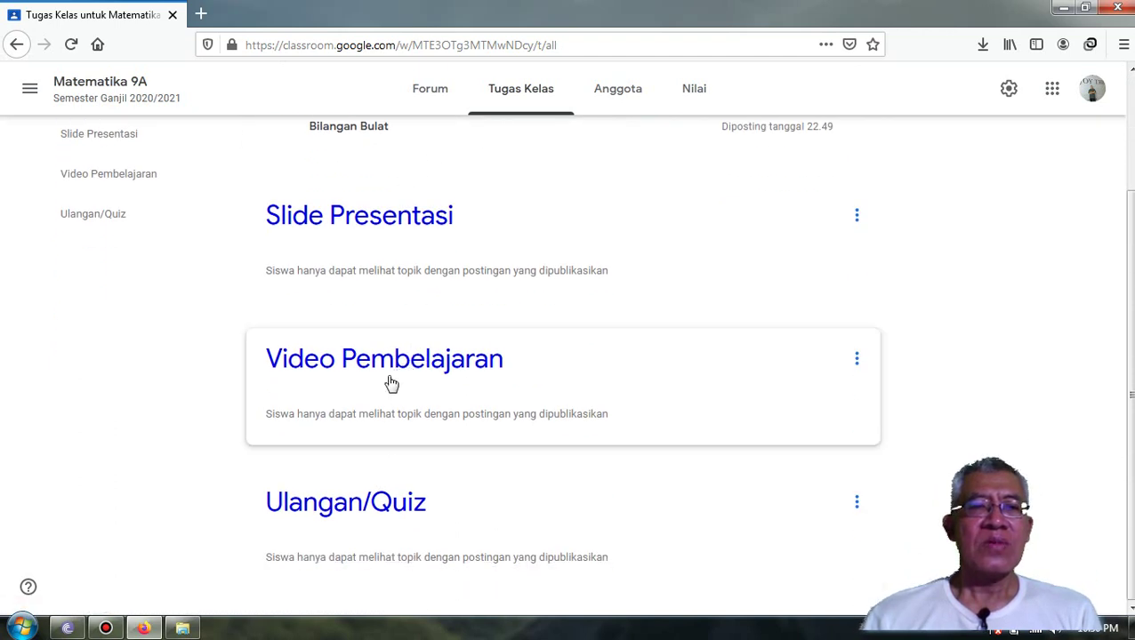
scroll(429, 411, "up", 3)
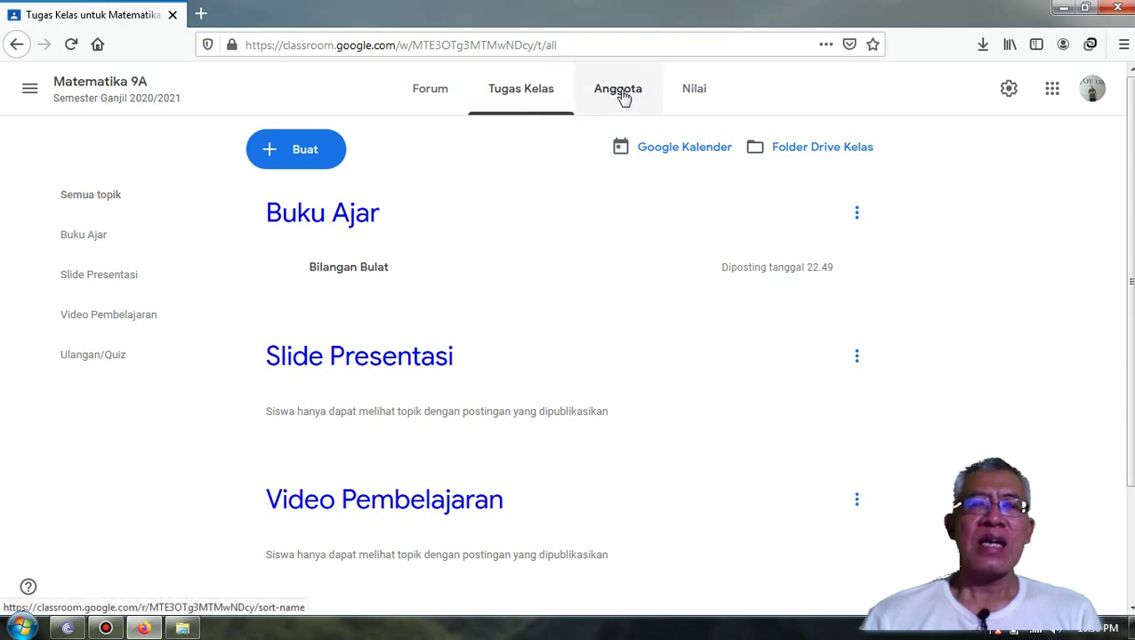
- On the Anggota page, invite a co-teacher by entering their e-mail address
left_click(624, 97)
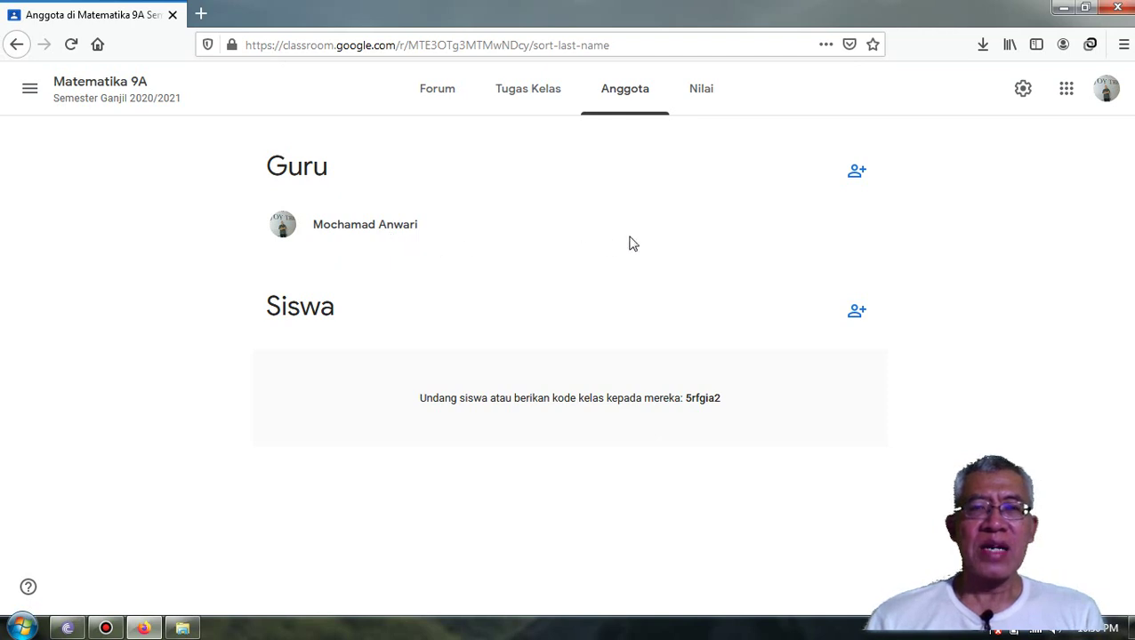
left_click(856, 173)
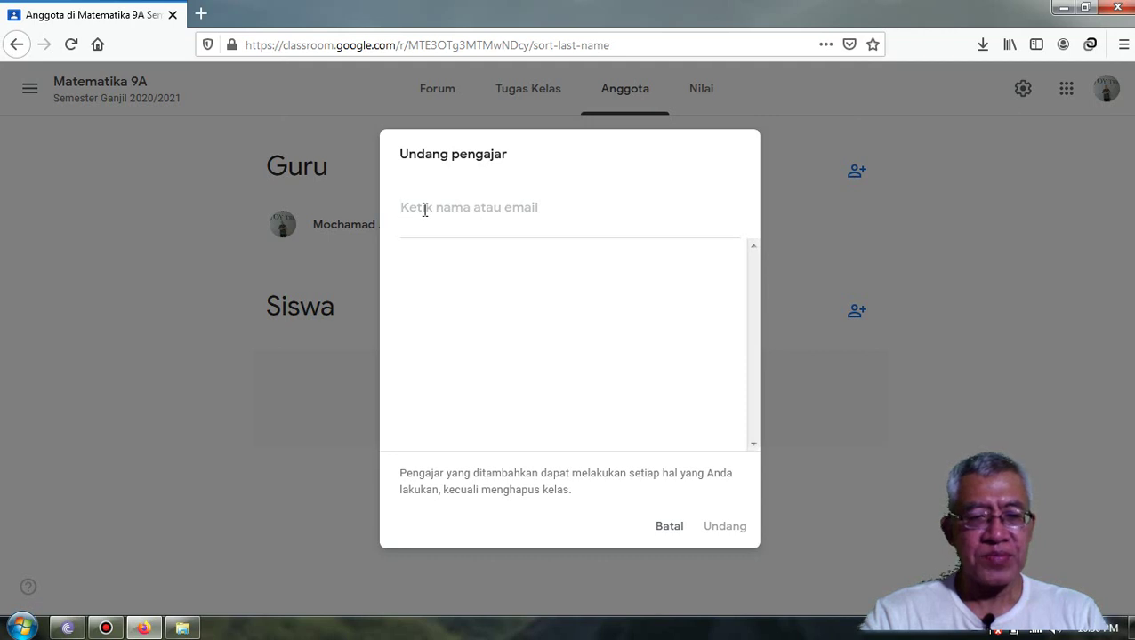
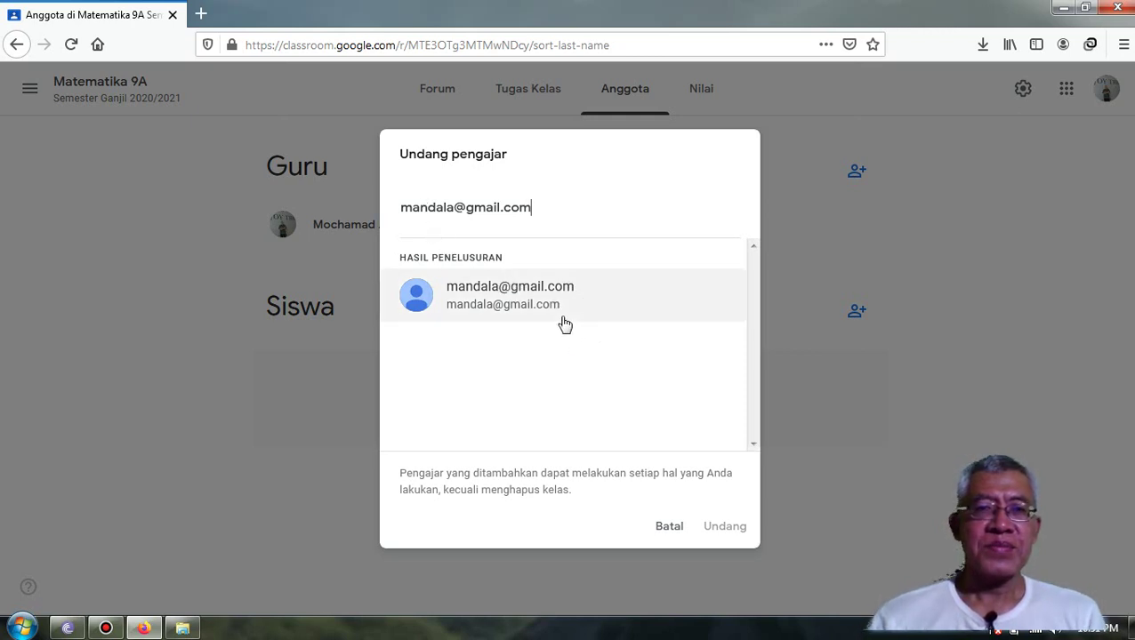
left_click(510, 301)
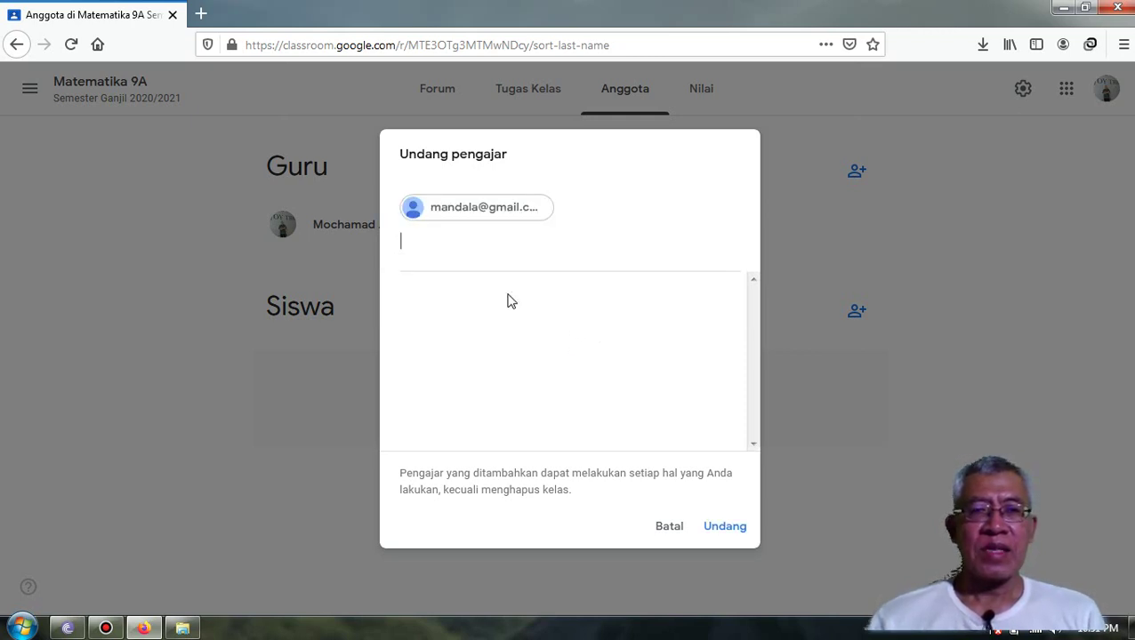
left_click(725, 532)
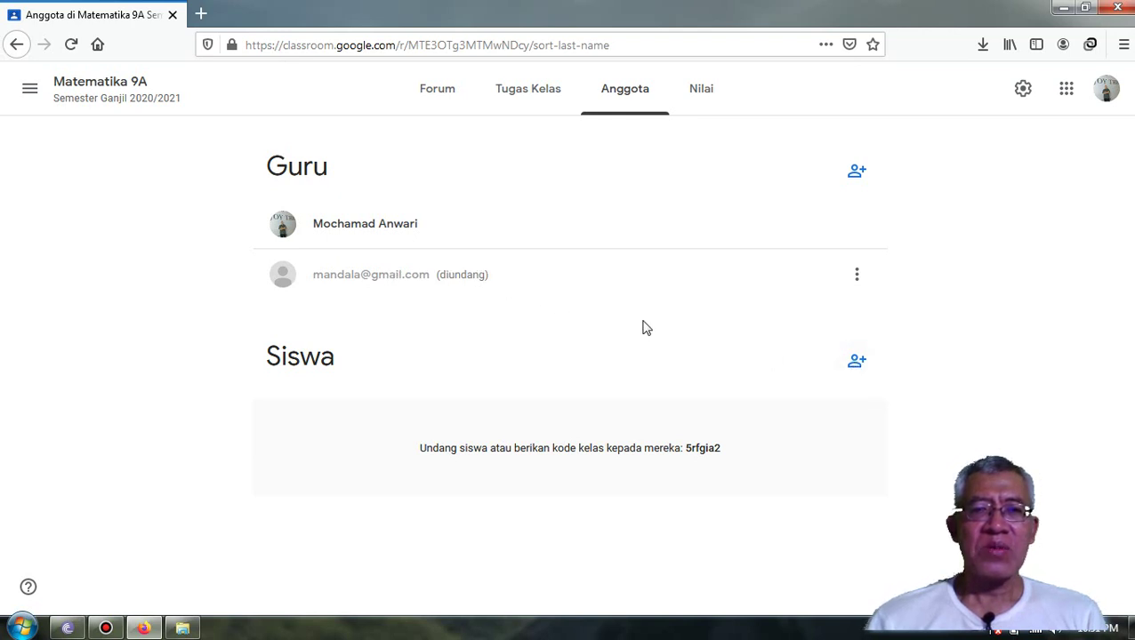
- Invite one student under Siswa by entering the student's e-mail address
left_click(858, 363)
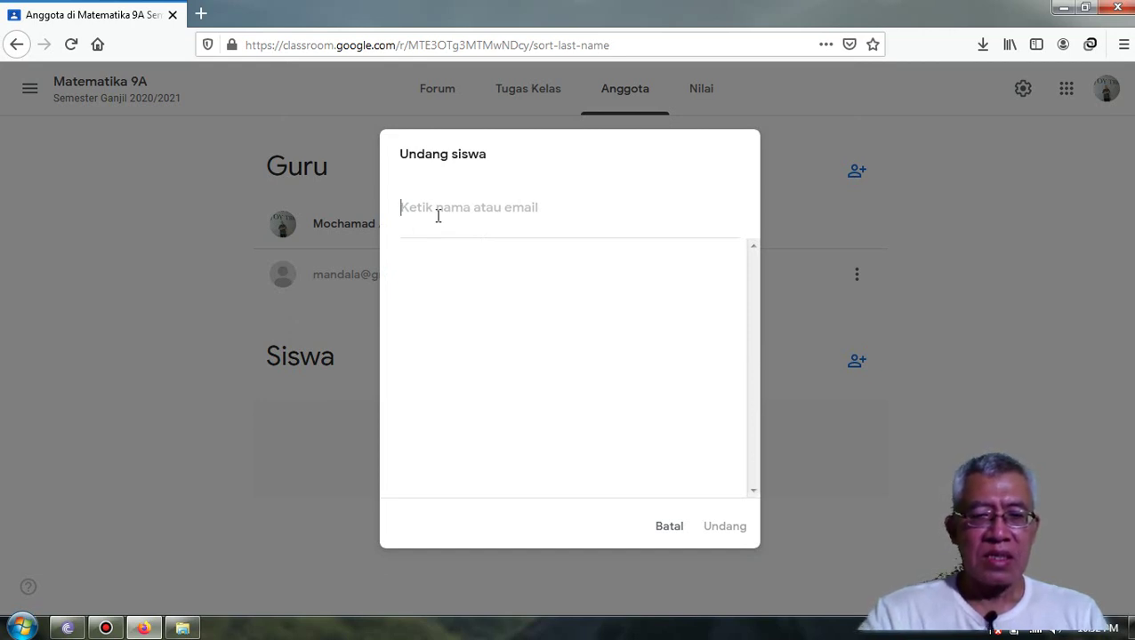
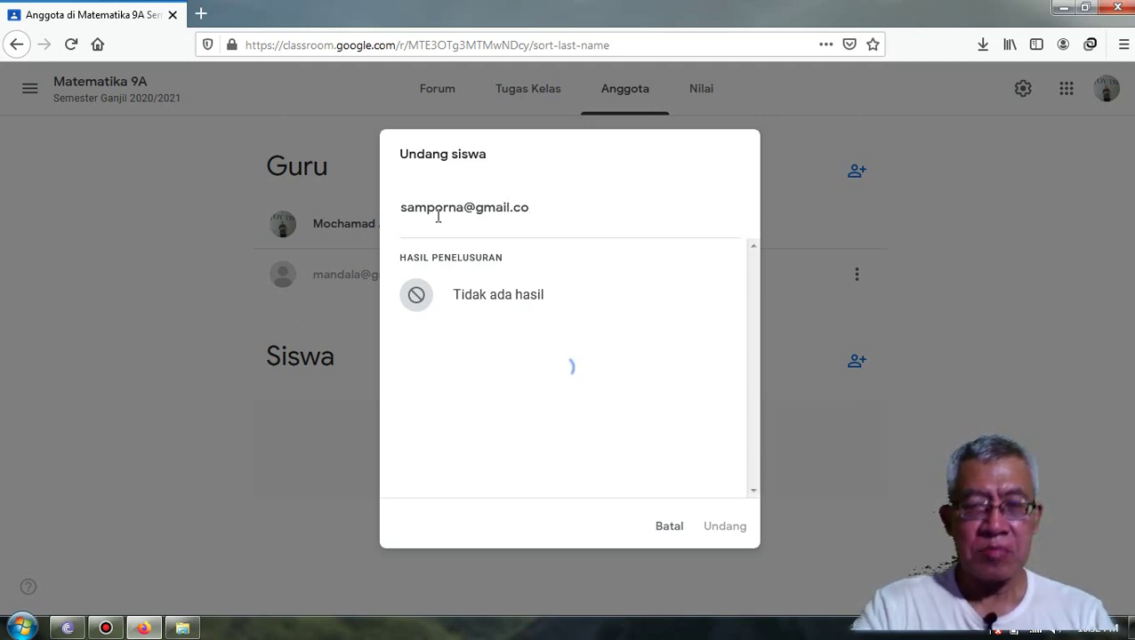
left_click(481, 286)
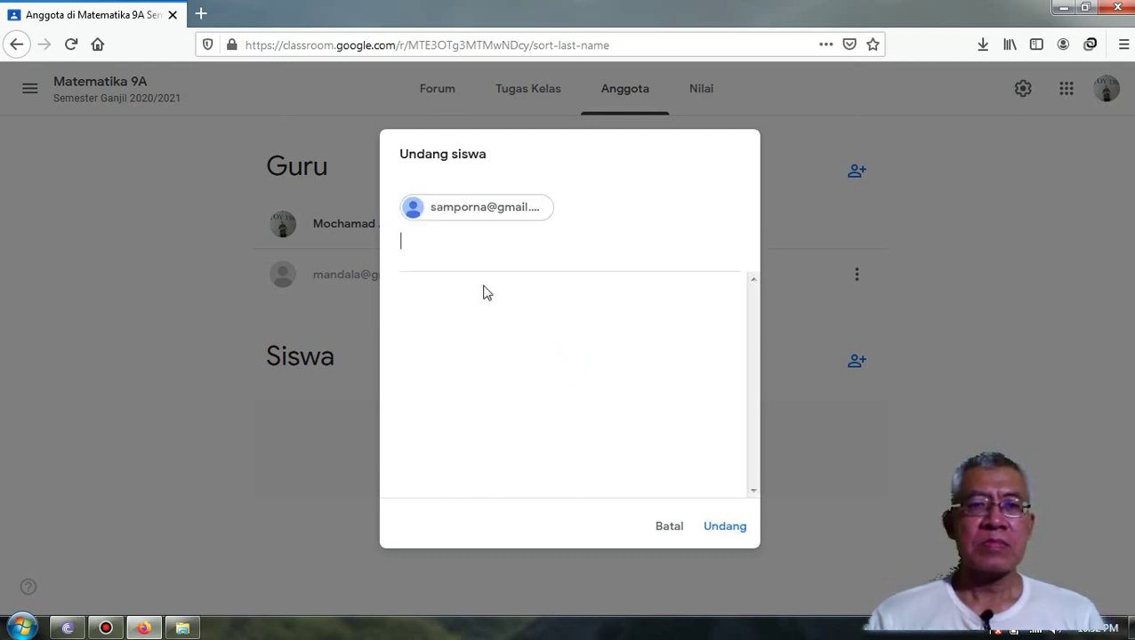
left_click(722, 528)
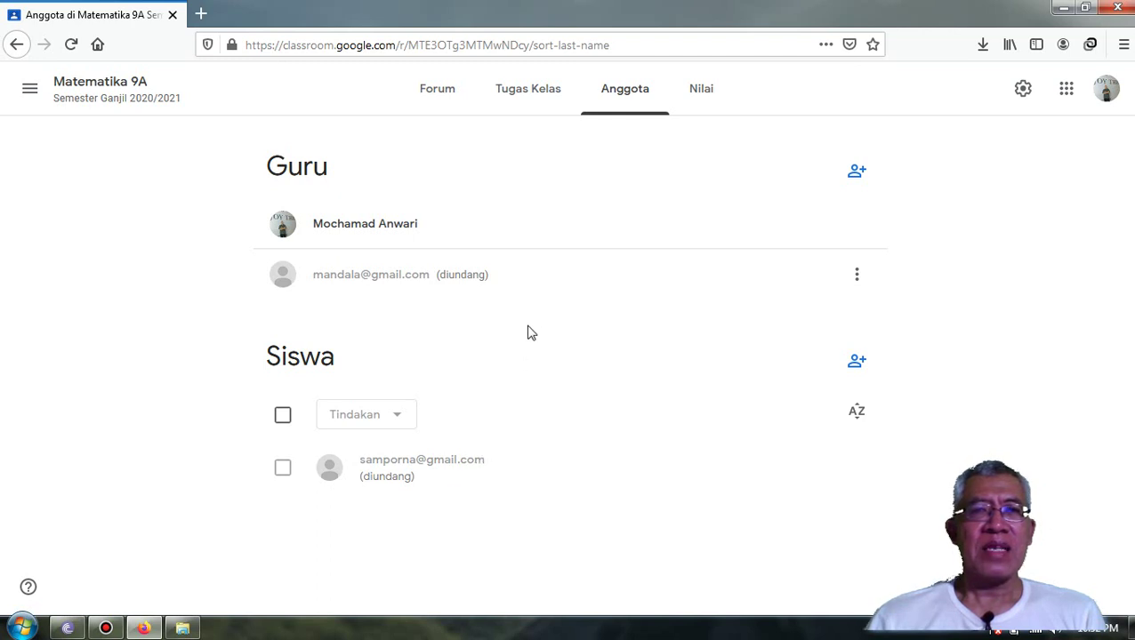
- Open the Forum stream, show the class code enlarged, then close it
left_click(447, 95)
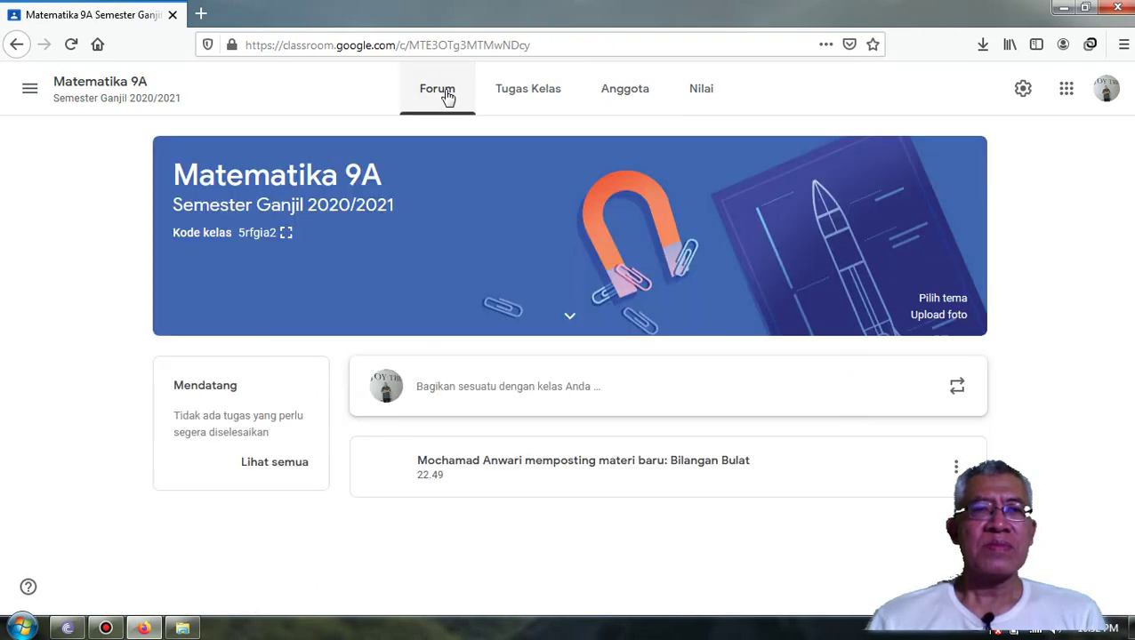
left_click(284, 234)
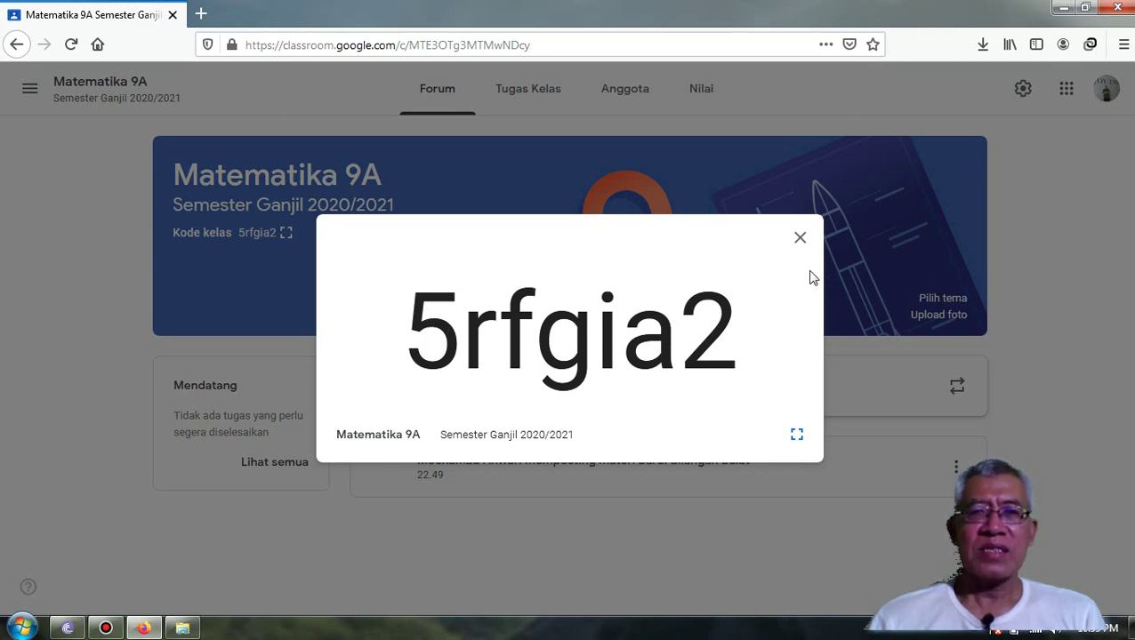
left_click(801, 241)
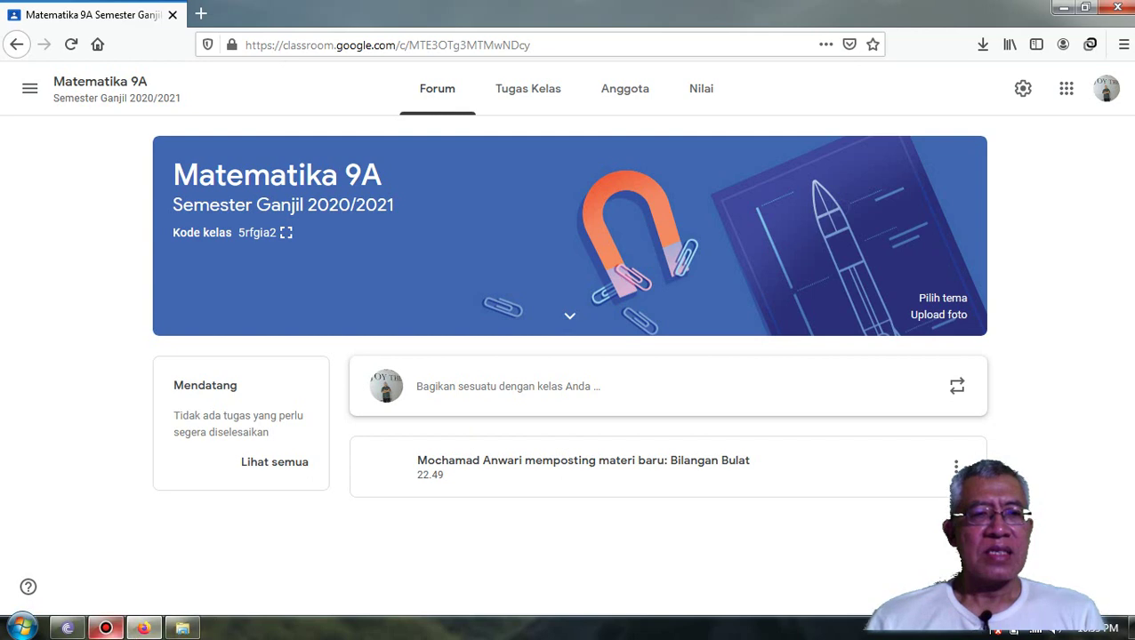
mouse_move(105, 628)
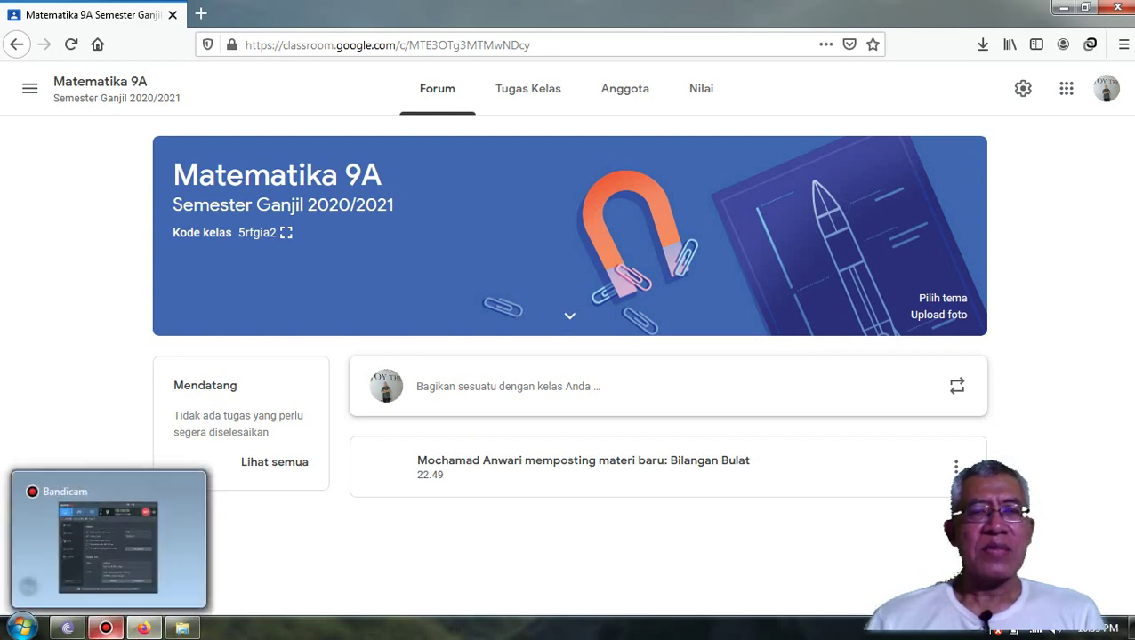